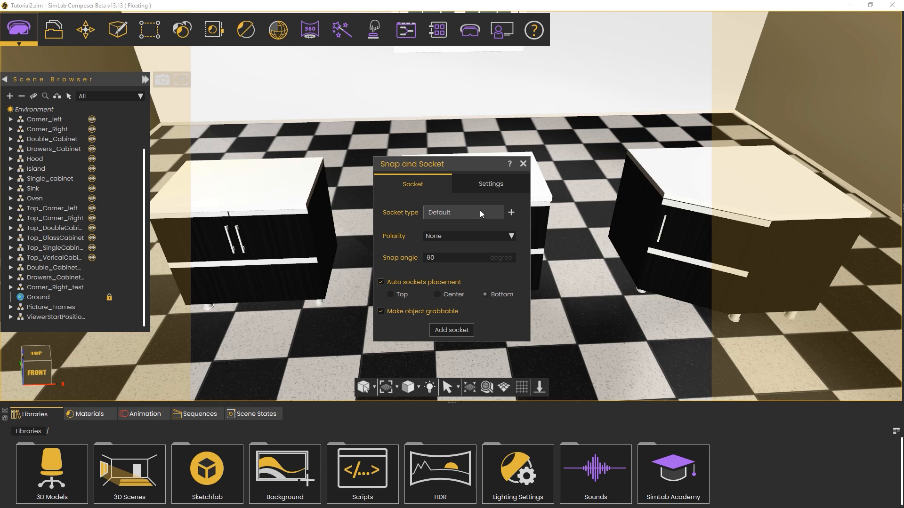
Step: Create a socket type named Lower_Cabinets, make it the active socket type, and keep the polarity at None
{"action": "left_click", "coordinate": [511, 213]}
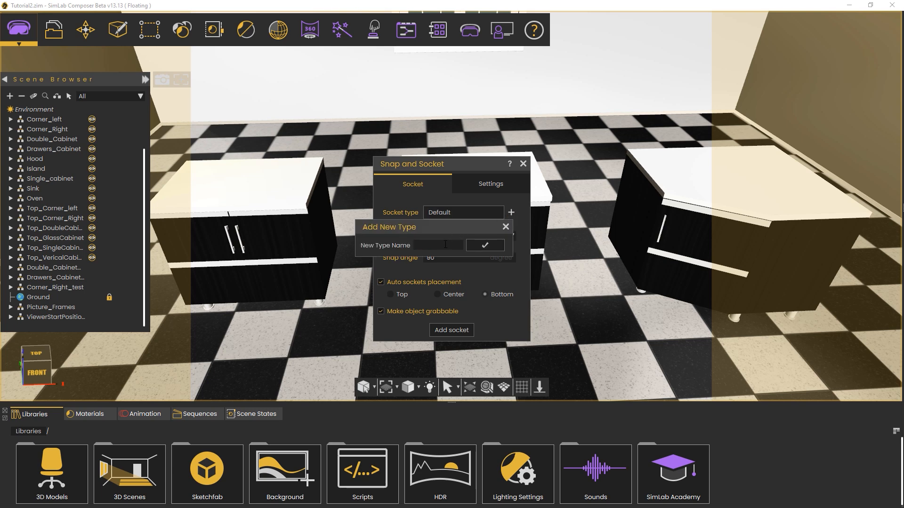
{"action": "type", "text": "Lower_Cabinets"}
{"action": "left_click", "coordinate": [476, 245]}
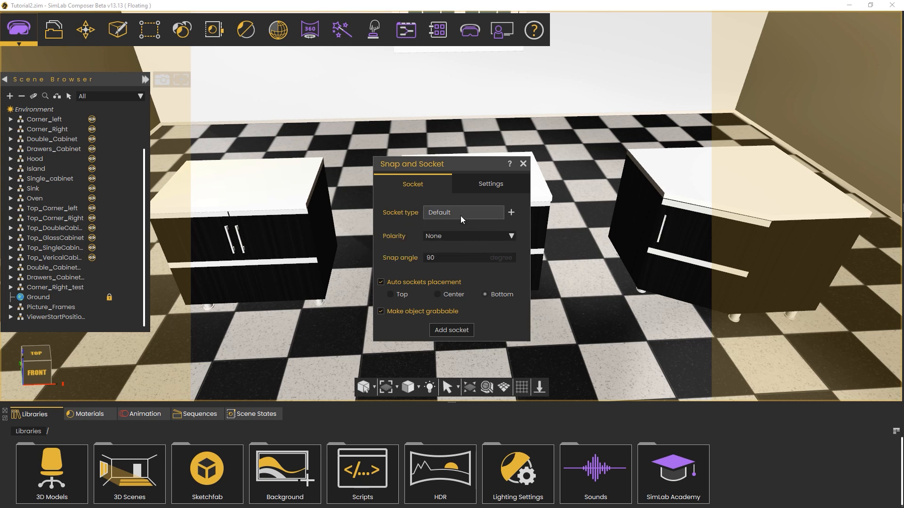
{"action": "left_click", "coordinate": [460, 215]}
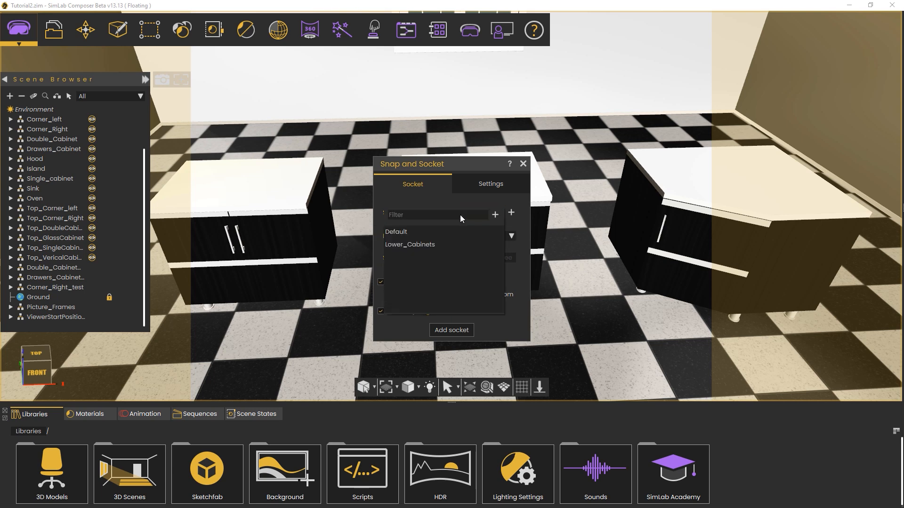
{"action": "left_click", "coordinate": [426, 246]}
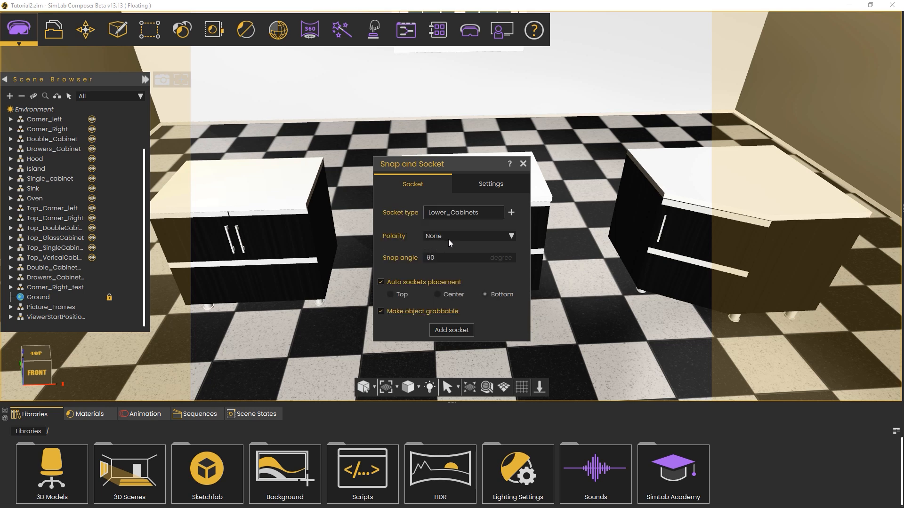
{"action": "left_click", "coordinate": [449, 240]}
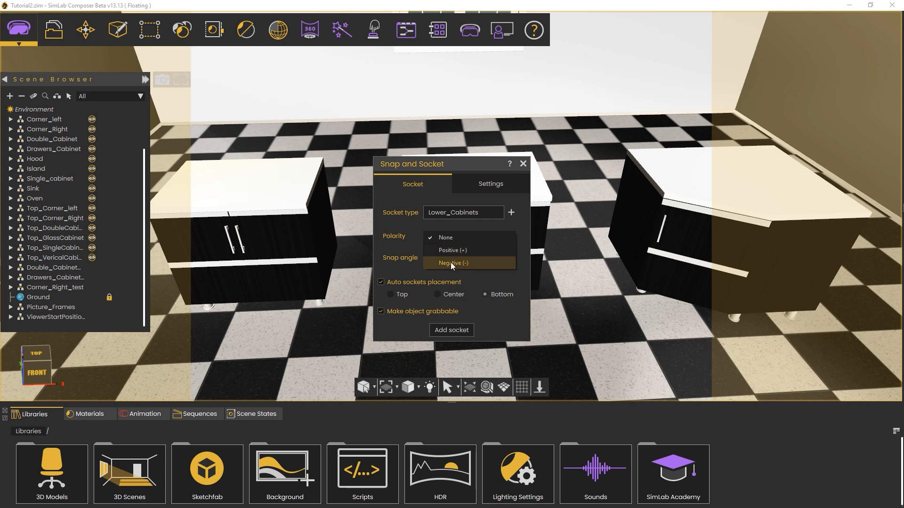
{"action": "left_click", "coordinate": [451, 238]}
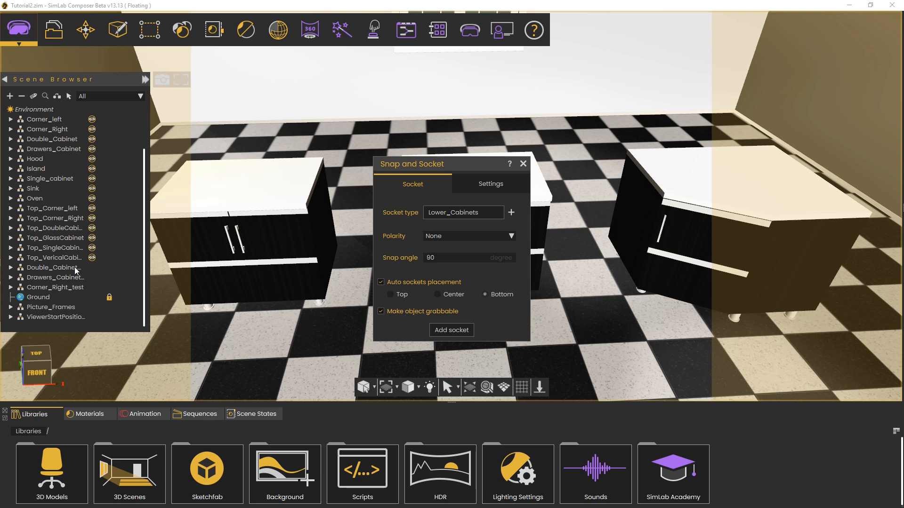
Step: Add Lower_Cabinets sockets to the double, drawers and right corner test cabinets, and close the socket settings
{"action": "left_click", "coordinate": [59, 268]}
{"action": "left_click", "coordinate": [64, 278], "text": "ctrl"}
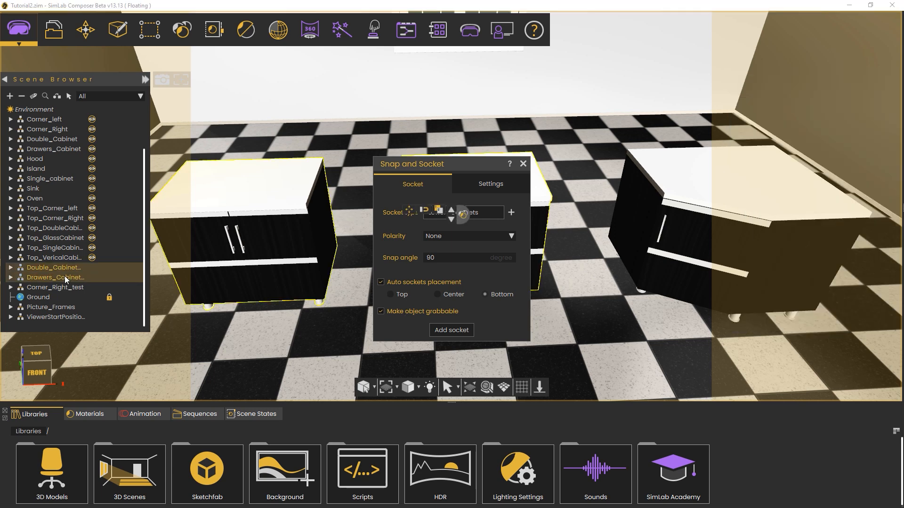
{"action": "left_click", "coordinate": [67, 287], "text": "ctrl"}
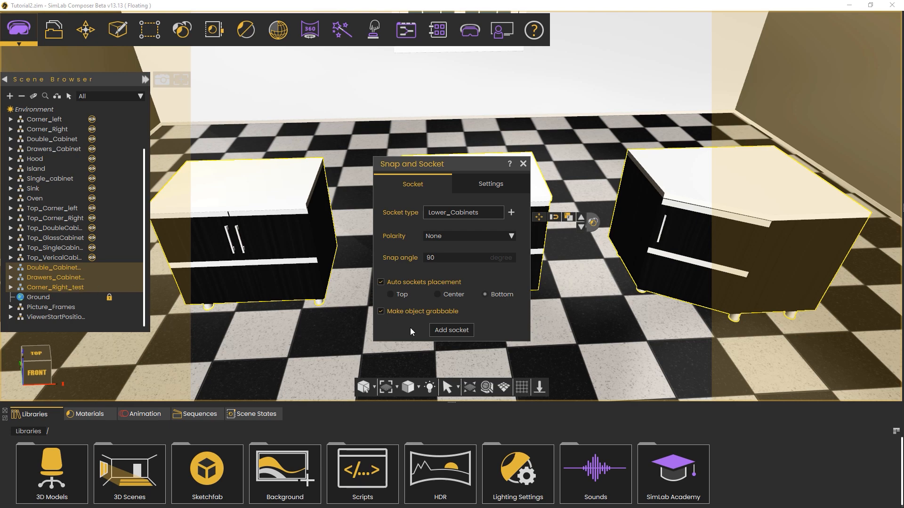
{"action": "left_click", "coordinate": [451, 330]}
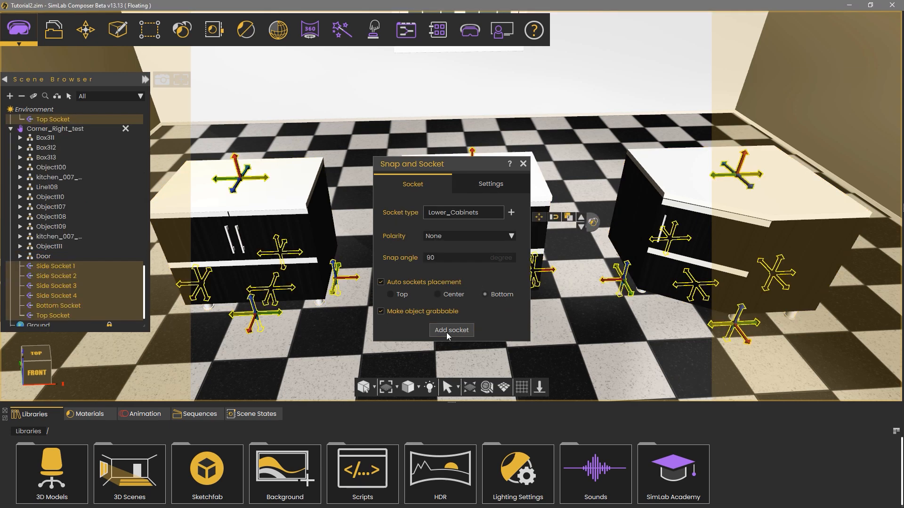
{"action": "left_click", "coordinate": [523, 164]}
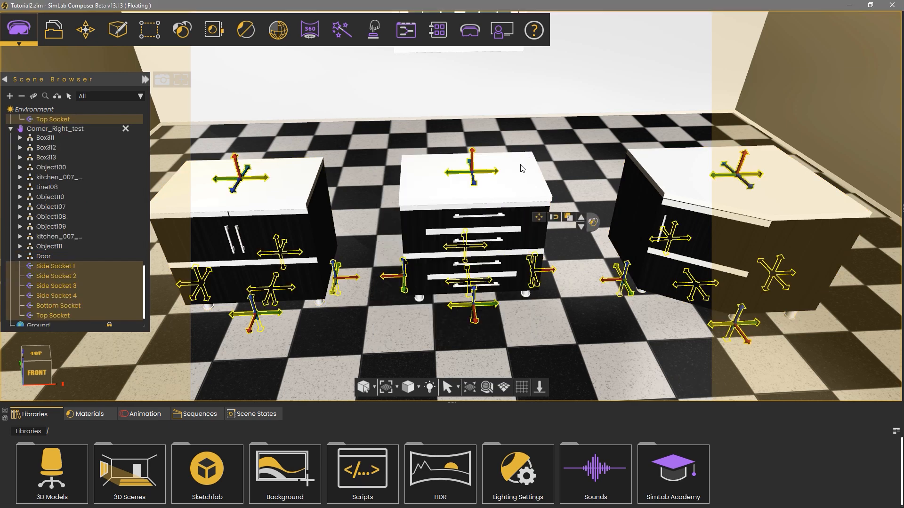
Step: Examine the sockets added around the drawers test cabinet and how they are nested under it in the scene hierarchy
{"action": "middle_click_drag", "start_coordinate": [438, 193], "coordinate": [627, 169]}
{"action": "scroll", "coordinate": [380, 244], "scroll_direction": "up", "scroll_amount": 3}
{"action": "key", "text": "Escape"}
{"action": "left_click", "coordinate": [506, 315]}
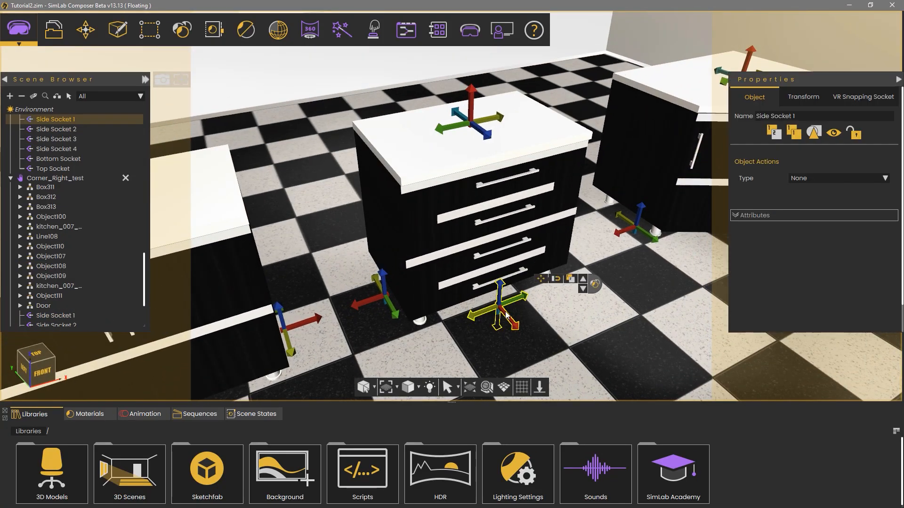
{"action": "scroll", "coordinate": [80, 188], "scroll_direction": "up", "scroll_amount": 1}
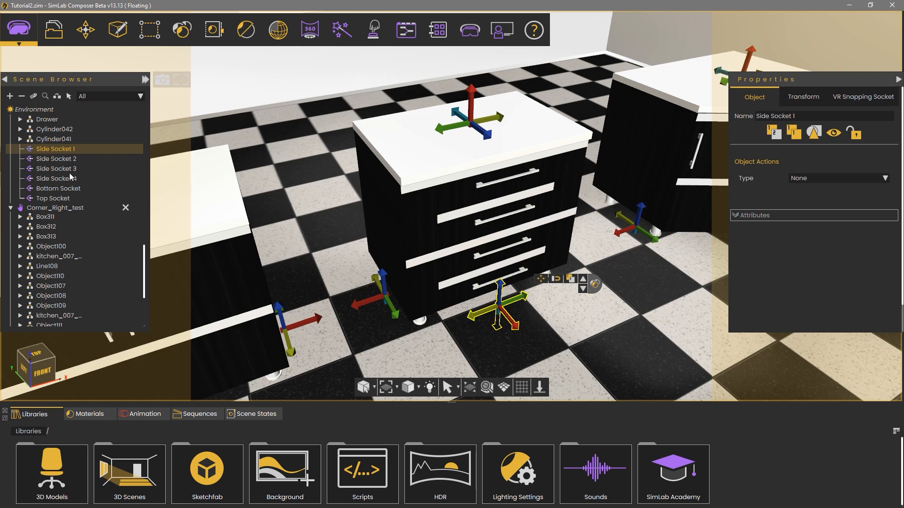
{"action": "scroll", "coordinate": [68, 176], "scroll_direction": "up", "scroll_amount": 1}
{"action": "scroll", "coordinate": [64, 185], "scroll_direction": "up", "scroll_amount": 3}
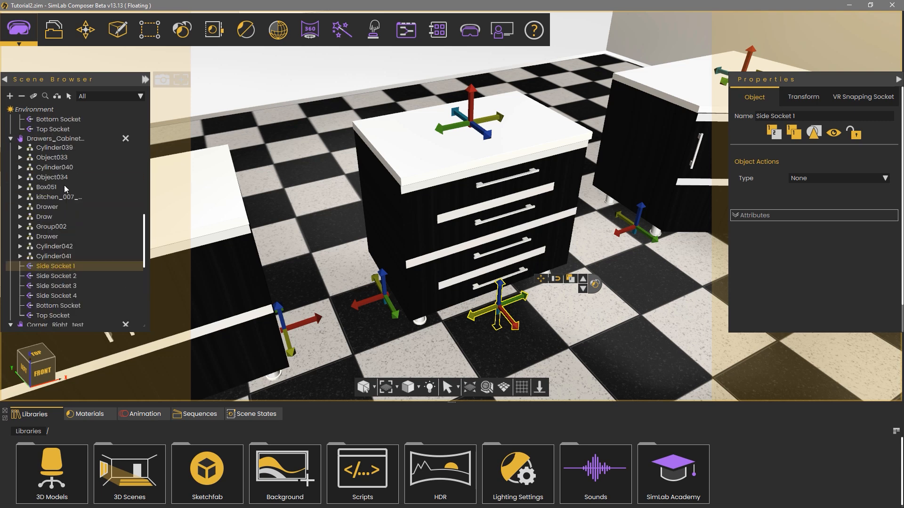
{"action": "left_click", "coordinate": [53, 138]}
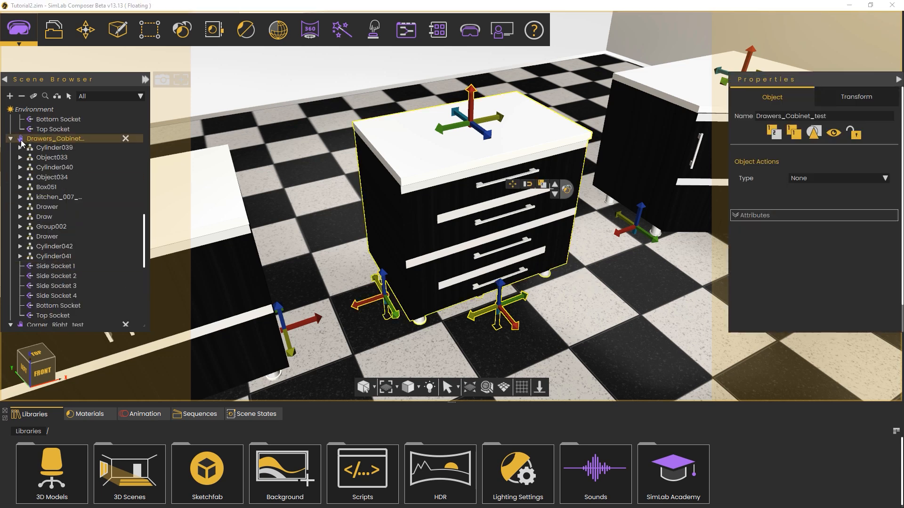
{"action": "scroll", "coordinate": [56, 221], "scroll_direction": "down", "scroll_amount": 1}
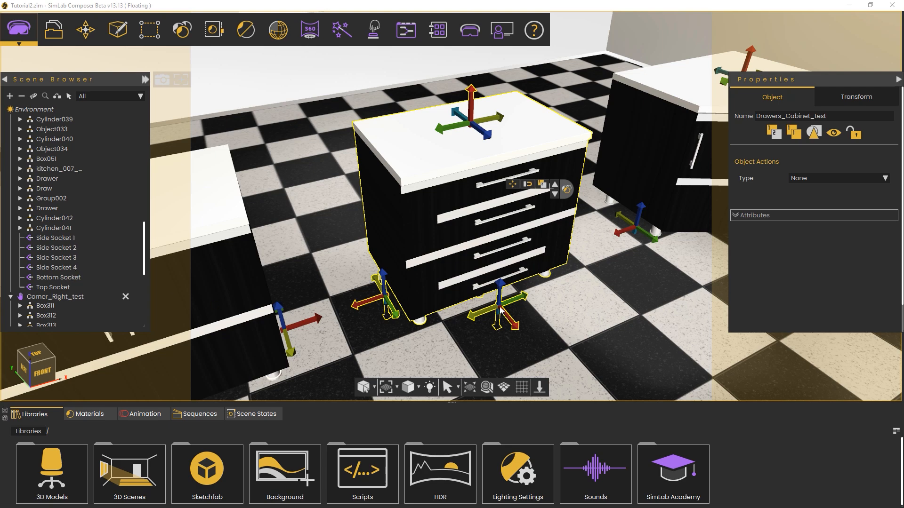
Step: Inspect the facing side sockets between the double and drawers cabinets and compare their arrow directions
{"action": "middle_click_drag", "start_coordinate": [443, 246], "coordinate": [424, 259]}
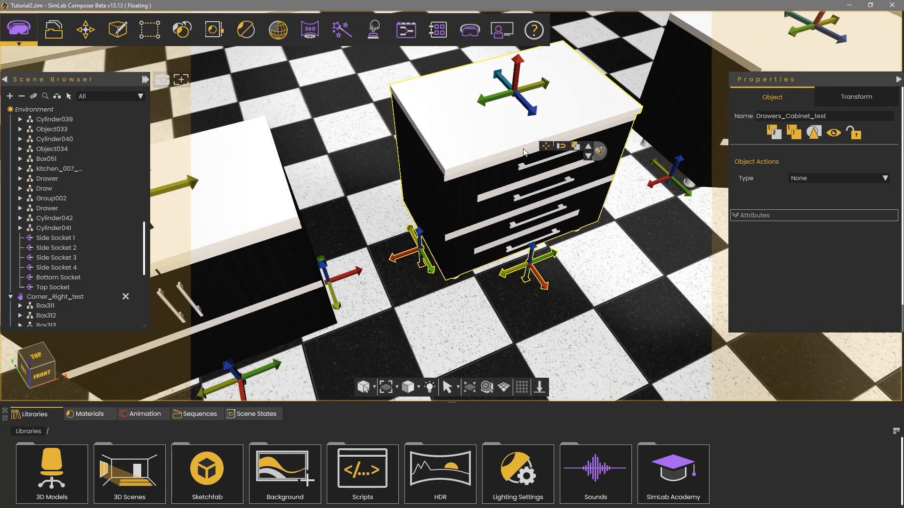
{"action": "scroll", "coordinate": [407, 251], "scroll_direction": "up", "scroll_amount": 3}
{"action": "scroll", "coordinate": [407, 264], "scroll_direction": "up", "scroll_amount": 2}
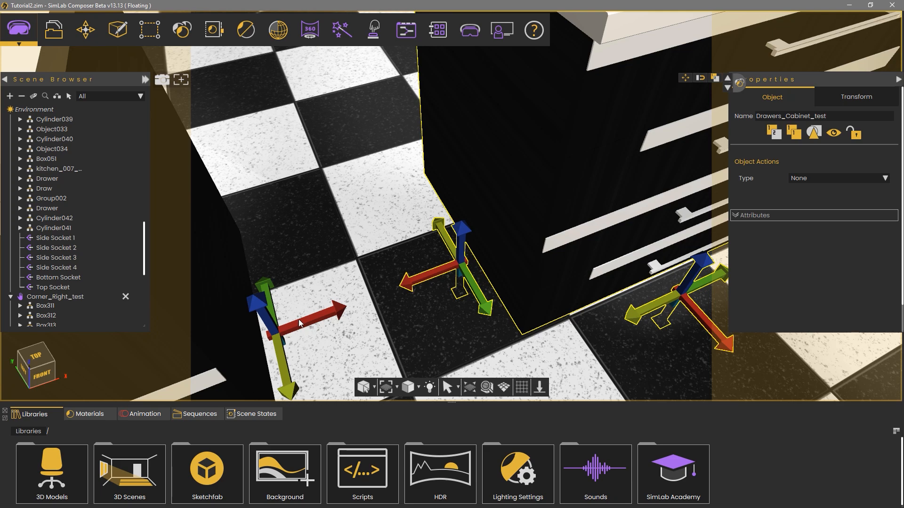
{"action": "scroll", "coordinate": [323, 262], "scroll_direction": "down", "scroll_amount": 2}
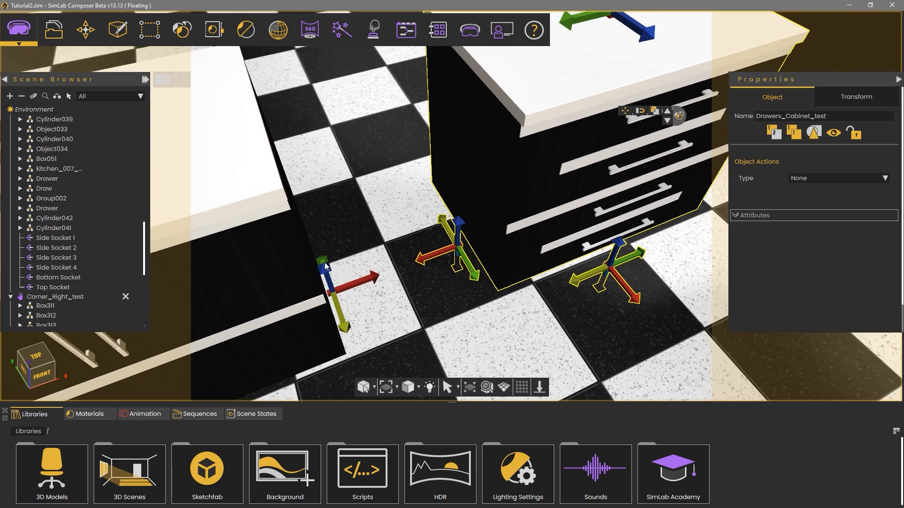
{"action": "middle_click_drag", "start_coordinate": [368, 266], "coordinate": [333, 228]}
{"action": "middle_click_drag", "start_coordinate": [504, 173], "coordinate": [445, 183]}
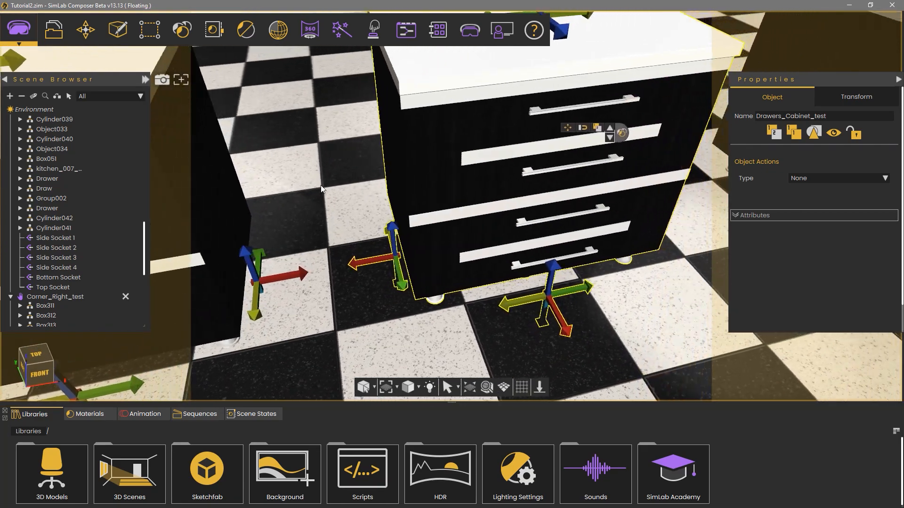
{"action": "scroll", "coordinate": [377, 216], "scroll_direction": "down", "scroll_amount": 1}
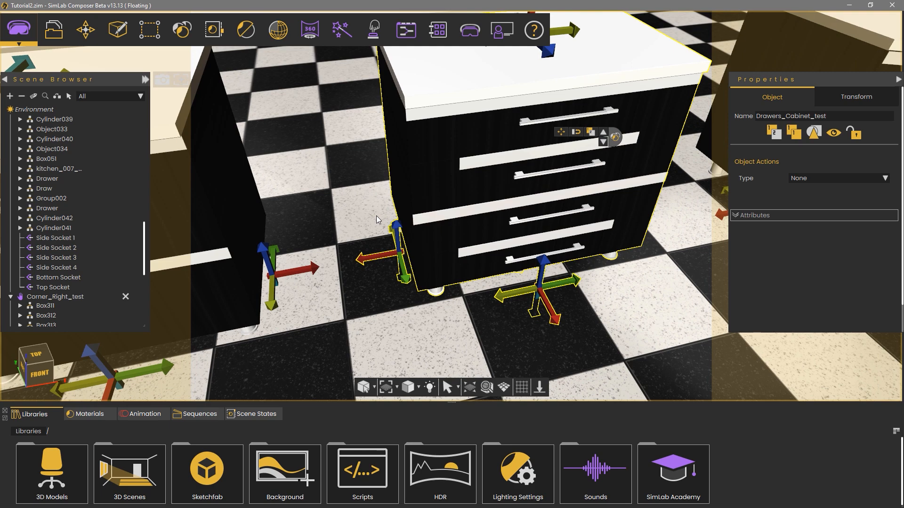
Step: Preview the scene in the Desktop viewer with the grabbing hand enabled, and snap the double cabinet to the drawers cabinet's side
{"action": "key", "text": "F5"}
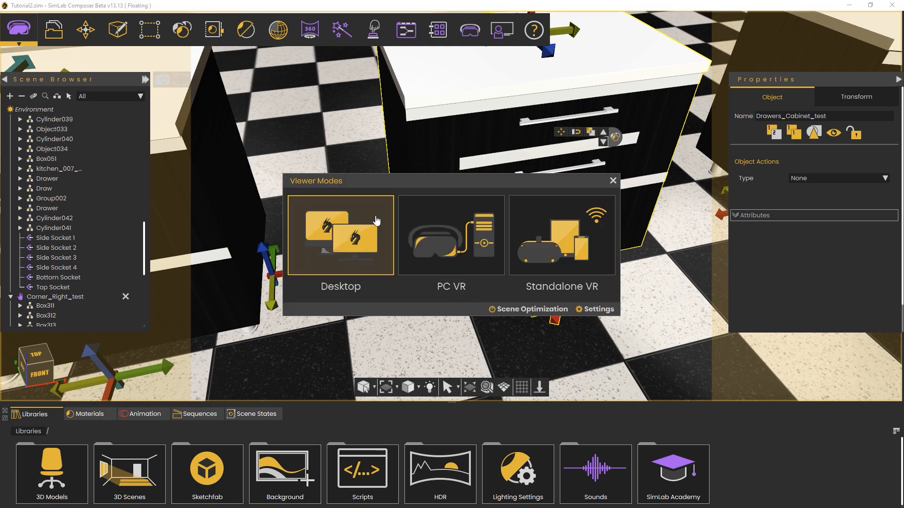
{"action": "left_click", "coordinate": [375, 219]}
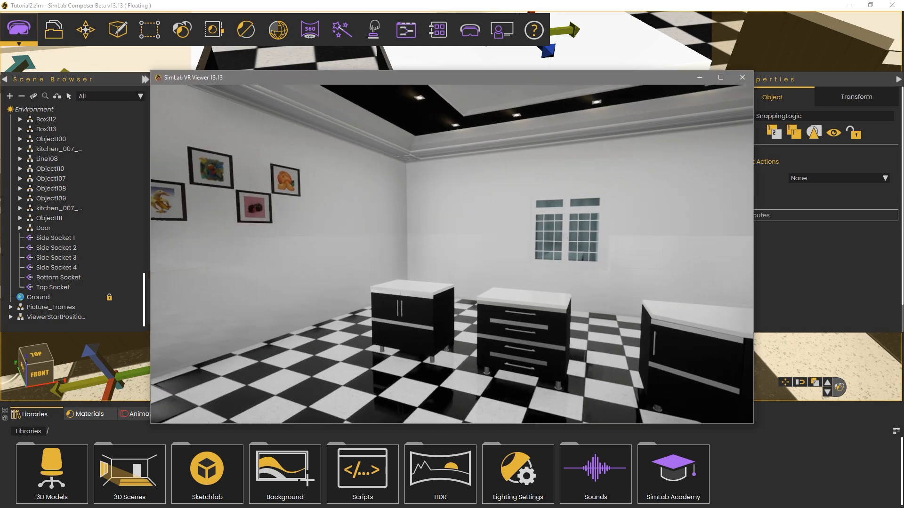
{"action": "key", "text": "w"}
{"action": "key", "text": "g"}
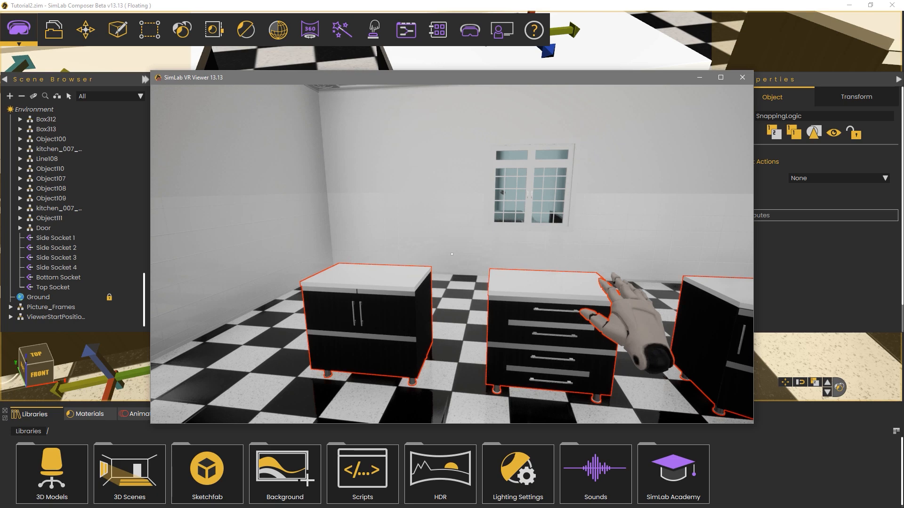
{"action": "left_click", "coordinate": [452, 254]}
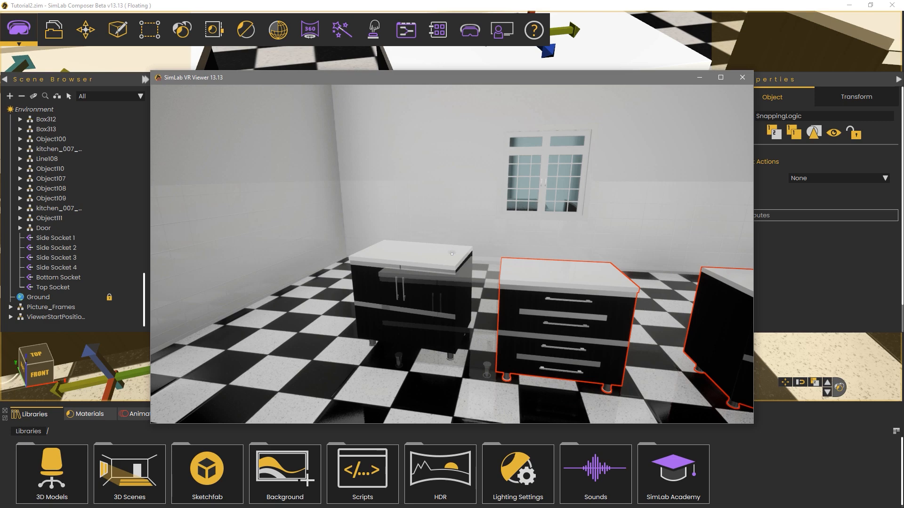
{"action": "left_click", "coordinate": [452, 254]}
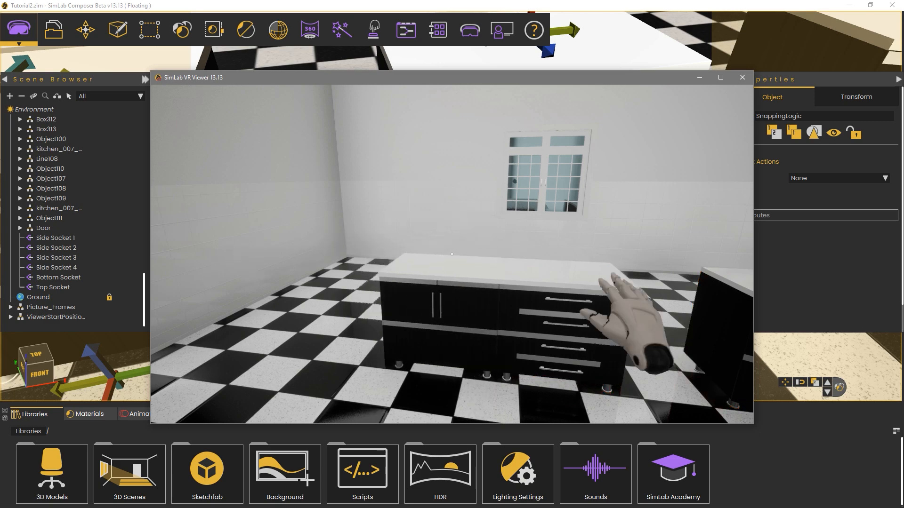
Step: Grab the drawers cabinet and snap it to the opposite side of the double cabinet
{"action": "key", "text": "w"}
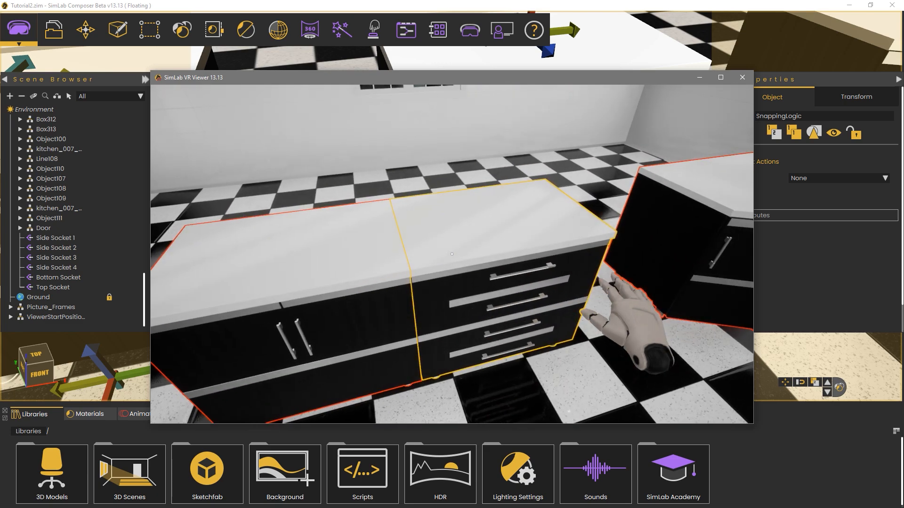
{"action": "left_click", "coordinate": [451, 255]}
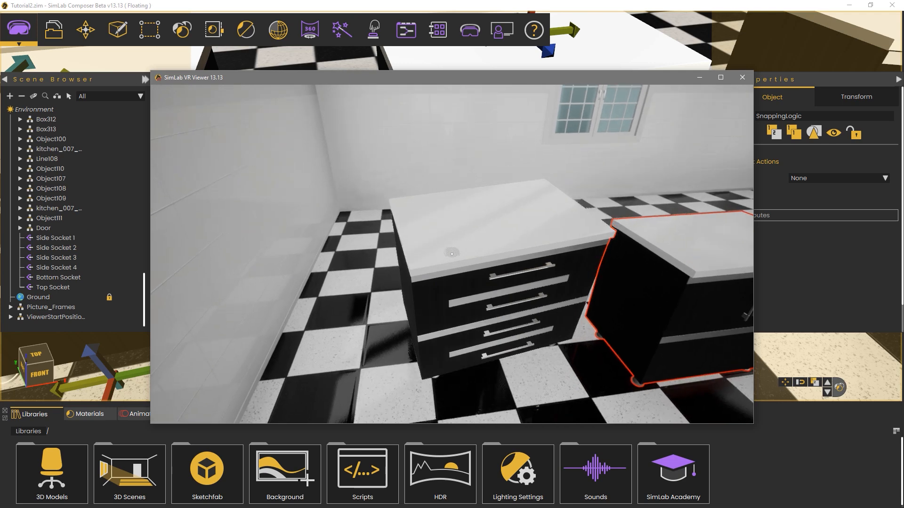
{"action": "left_click", "coordinate": [451, 254]}
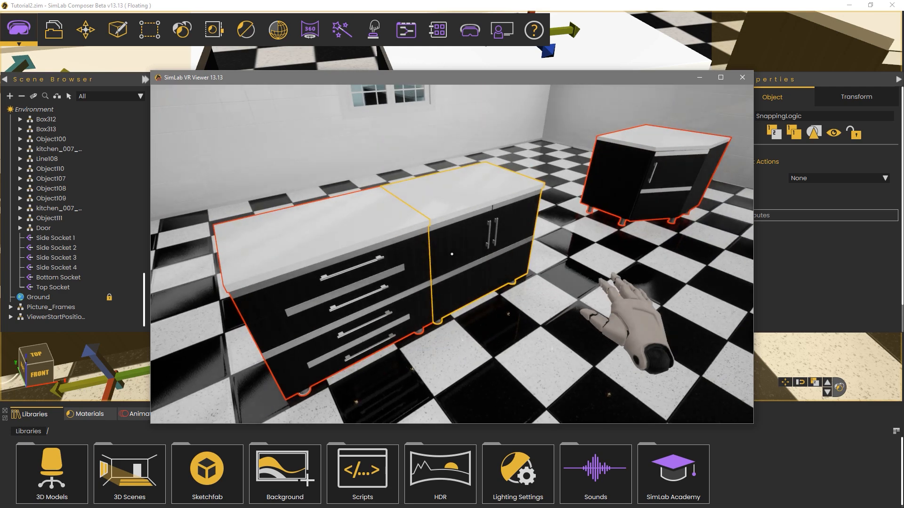
Step: Detach the double cabinet and snap its back against the front of the drawers cabinet
{"action": "left_click", "coordinate": [452, 254]}
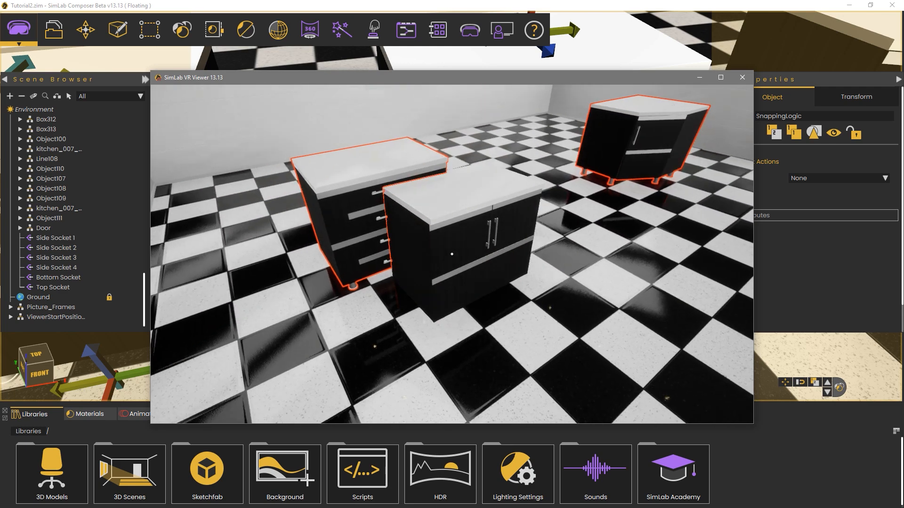
{"action": "left_click", "coordinate": [452, 254]}
{"action": "key", "text": "w"}
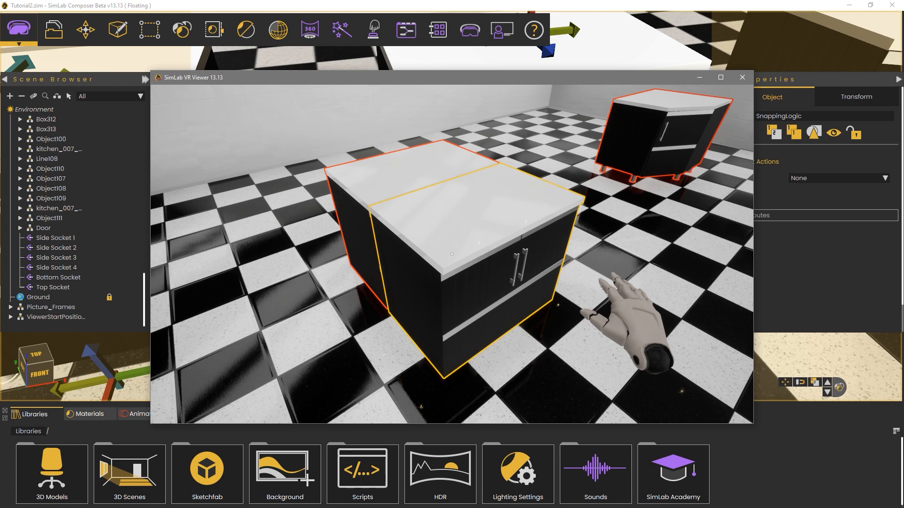
Step: Move the double cabinet off the front of the drawers cabinet and snap it back to the side
{"action": "left_click", "coordinate": [452, 254]}
{"action": "left_click", "coordinate": [452, 254]}
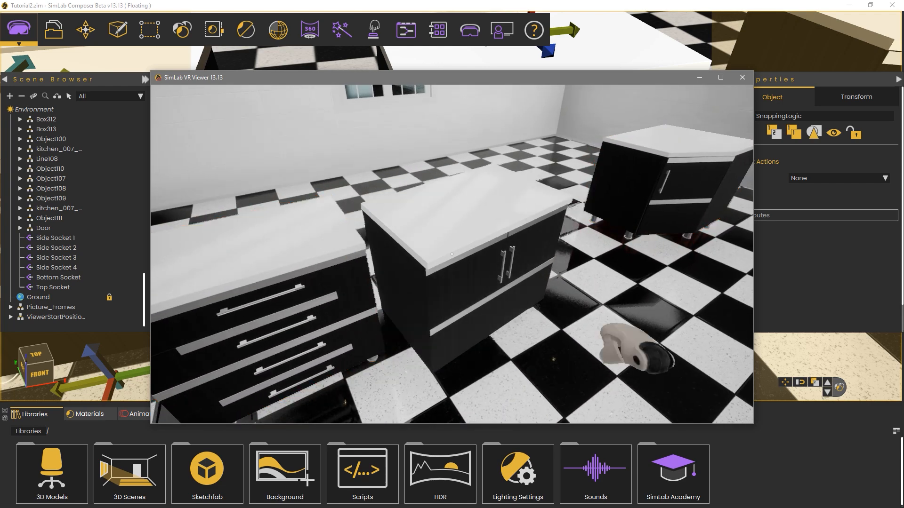
{"action": "left_click", "coordinate": [451, 254]}
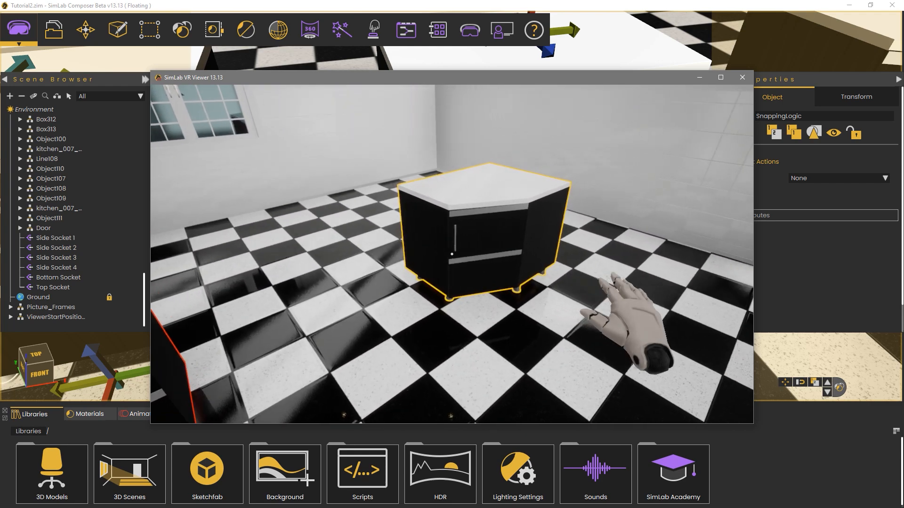
Step: Snap the right corner cabinet to the free side of the double cabinet, and exit the viewer
{"action": "left_click", "coordinate": [452, 254]}
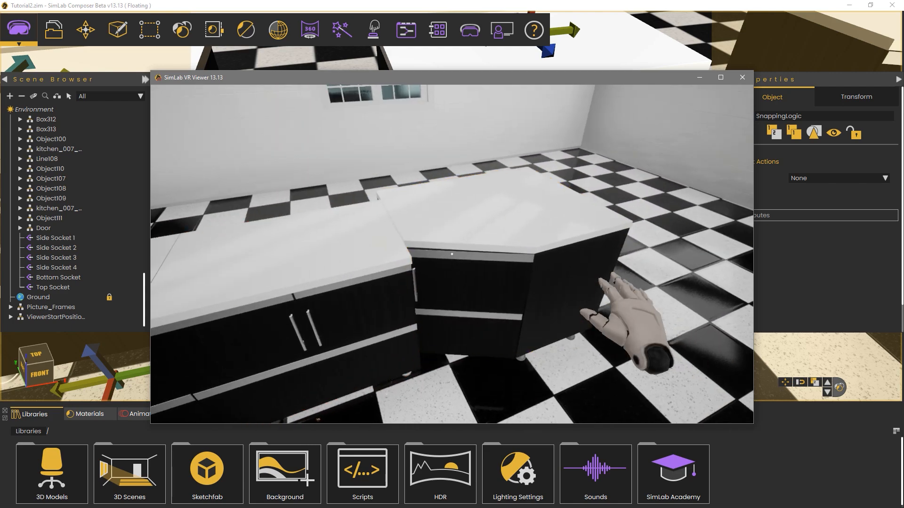
{"action": "key", "text": "w"}
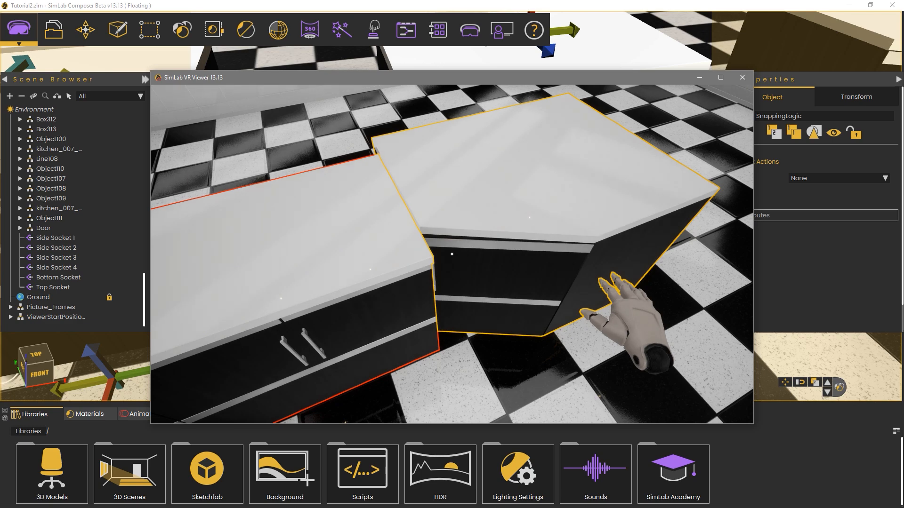
{"action": "key", "text": "Escape"}
{"action": "key", "text": "Return"}
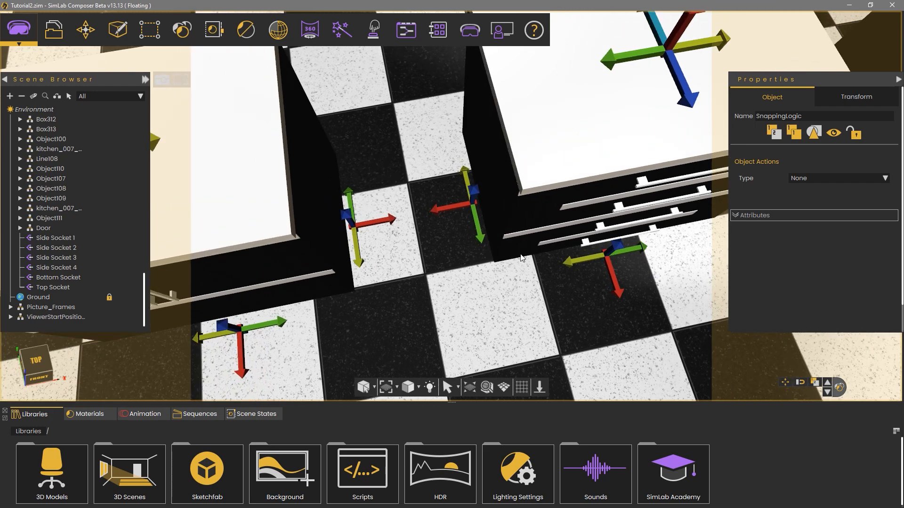
Step: Examine from above how the side sockets of neighbouring cabinets face each other
{"action": "scroll", "coordinate": [474, 198], "scroll_direction": "up", "scroll_amount": 5}
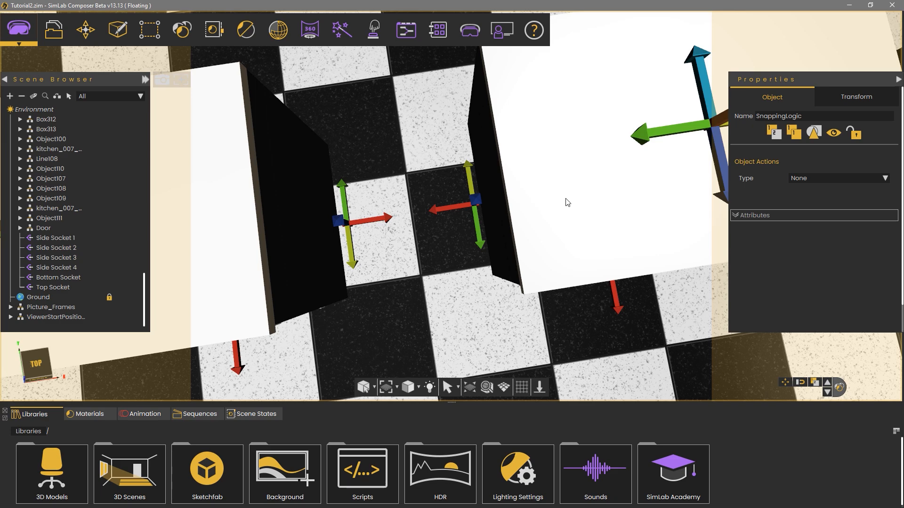
{"action": "right_click_drag", "start_coordinate": [566, 202], "coordinate": [559, 214]}
{"action": "middle_click_drag", "start_coordinate": [559, 214], "coordinate": [319, 217]}
{"action": "scroll", "coordinate": [580, 173], "scroll_direction": "down", "scroll_amount": 2}
{"action": "middle_click_drag", "start_coordinate": [701, 102], "coordinate": [404, 129]}
{"action": "middle_click_drag", "start_coordinate": [636, 128], "coordinate": [283, 155]}
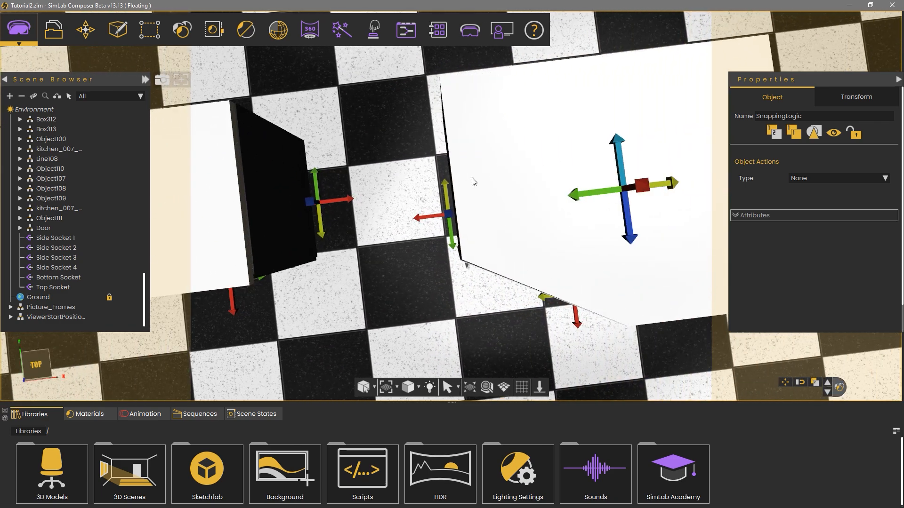
{"action": "right_click_drag", "start_coordinate": [474, 179], "coordinate": [450, 224]}
{"action": "scroll", "coordinate": [432, 138], "scroll_direction": "down", "scroll_amount": 2}
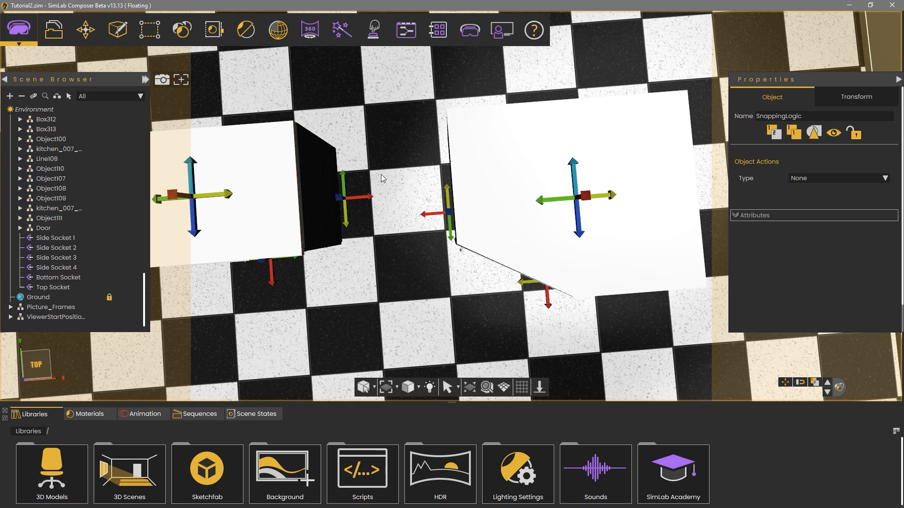
{"action": "right_click_drag", "start_coordinate": [380, 174], "coordinate": [416, 137]}
{"action": "middle_click_drag", "start_coordinate": [416, 137], "coordinate": [526, 183]}
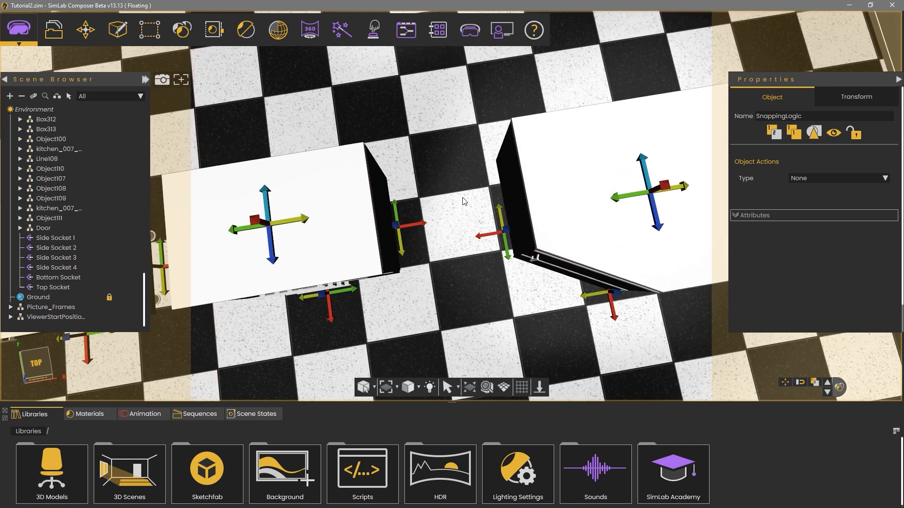
Step: Move Side Socket 2 of the drawers cabinet along its side toward the back of the cabinet
{"action": "scroll", "coordinate": [416, 205], "scroll_direction": "up", "scroll_amount": 5}
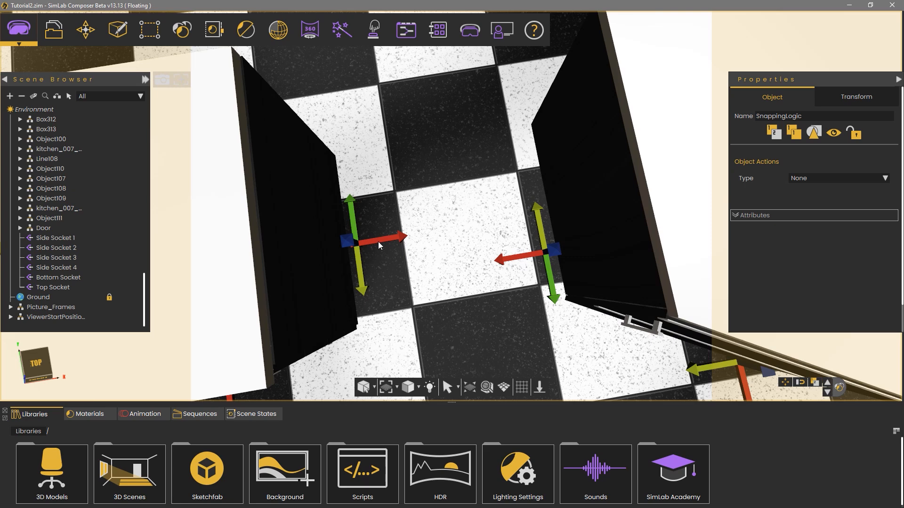
{"action": "left_click", "coordinate": [377, 240]}
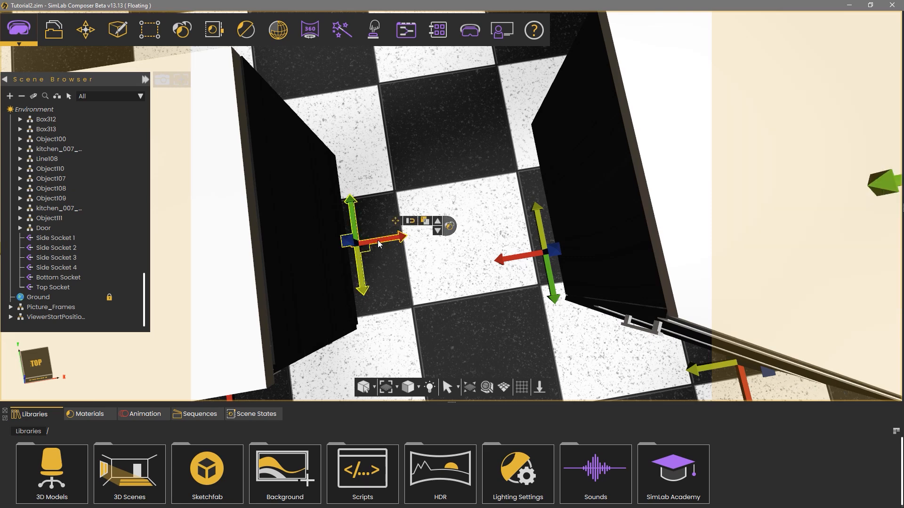
{"action": "left_click", "coordinate": [378, 243]}
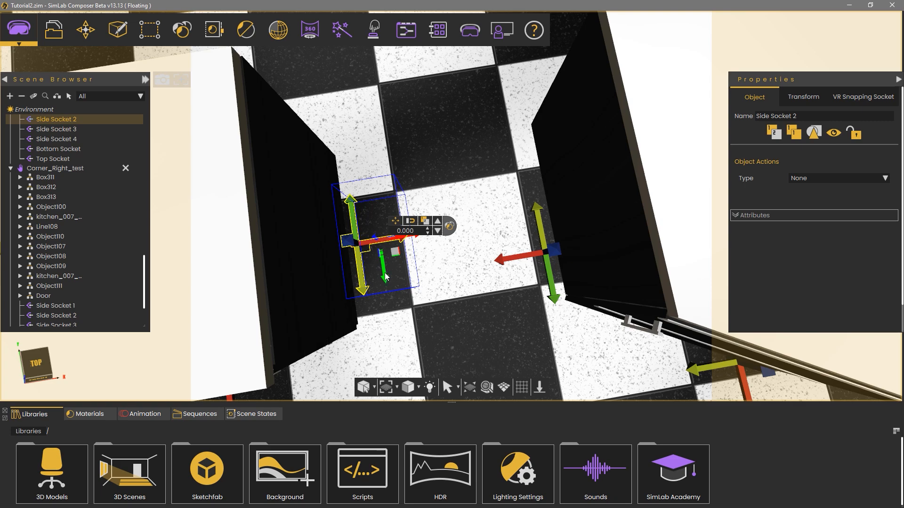
{"action": "left_click_drag", "start_coordinate": [382, 273], "coordinate": [378, 238]}
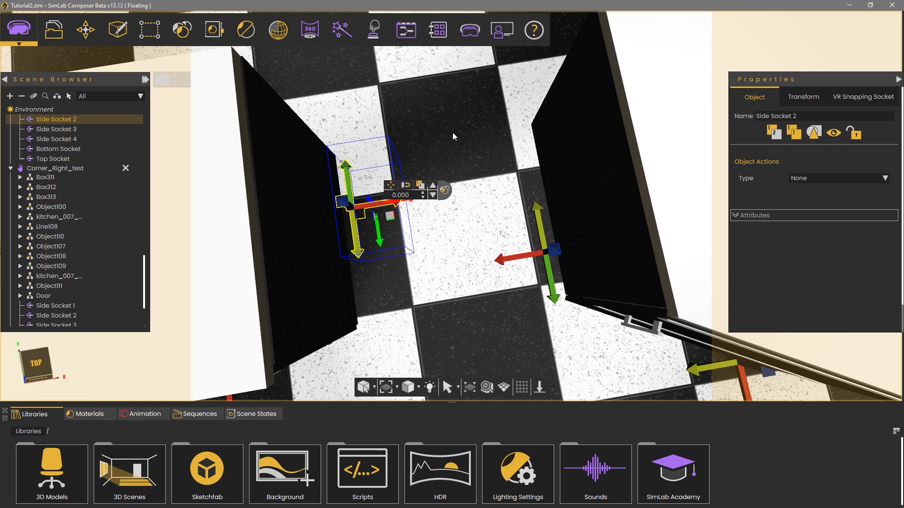
{"action": "middle_click_drag", "start_coordinate": [453, 136], "coordinate": [421, 198]}
{"action": "middle_click_drag", "start_coordinate": [448, 125], "coordinate": [450, 150]}
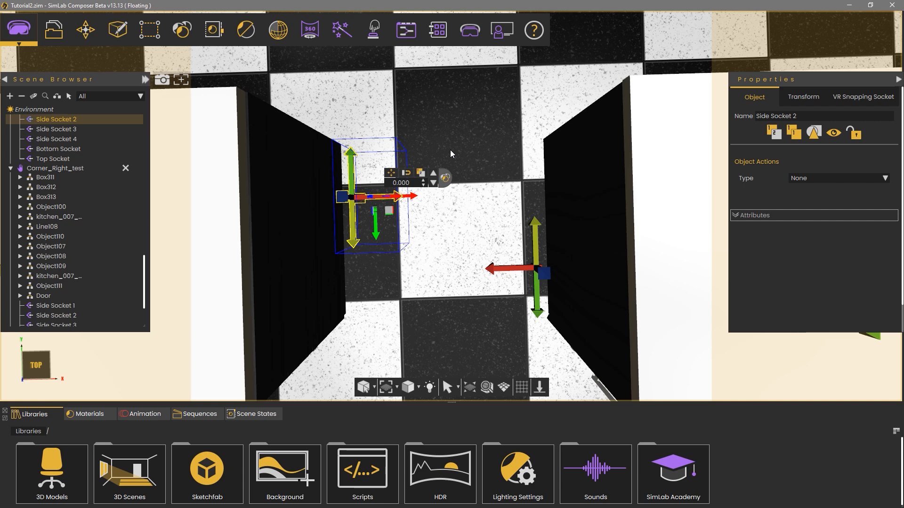
Step: Move Side Socket 4 of the right corner cabinet toward the back, level with the drawers cabinet's facing socket
{"action": "left_click", "coordinate": [530, 273]}
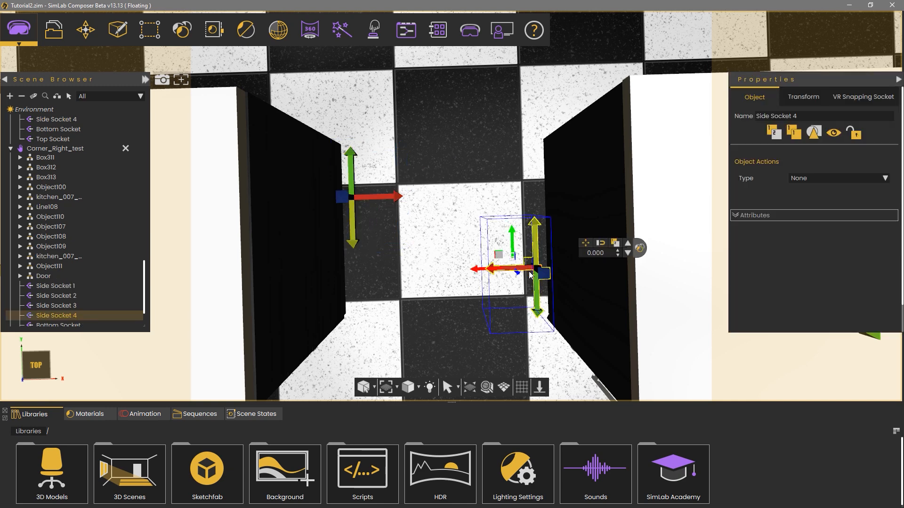
{"action": "left_click_drag", "start_coordinate": [513, 238], "coordinate": [520, 162]}
{"action": "mouse_move", "coordinate": [472, 192]}
{"action": "left_mouse_down"}
{"action": "mouse_move", "coordinate": [492, 195]}
{"action": "mouse_move", "coordinate": [481, 195]}
{"action": "left_mouse_up"}
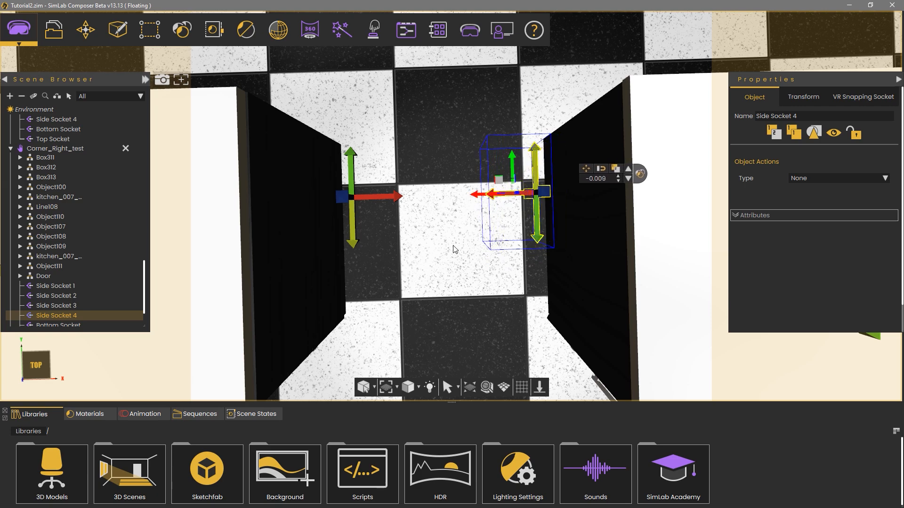
{"action": "middle_click_drag", "start_coordinate": [453, 245], "coordinate": [492, 259]}
{"action": "key", "text": "ctrl+z"}
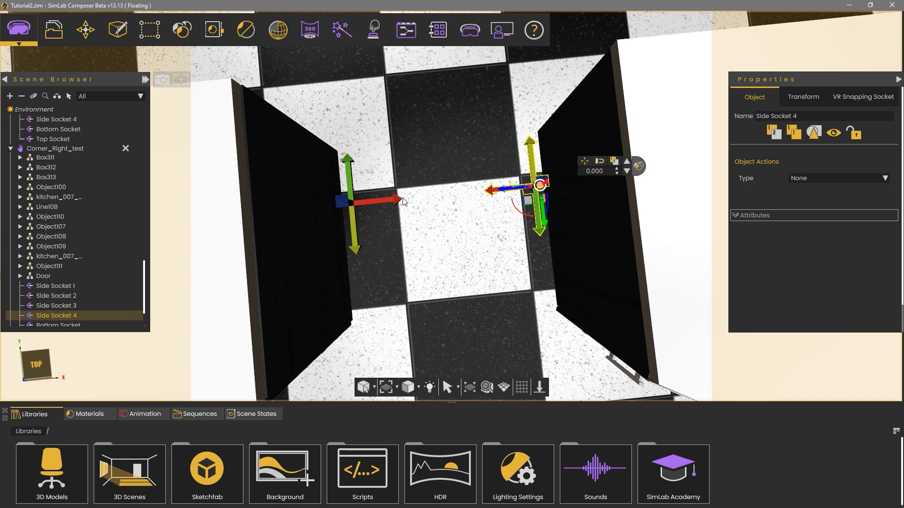
Step: Shift Side Socket 1 of the right corner cabinet along the front toward the cabinet's outer side
{"action": "scroll", "coordinate": [469, 249], "scroll_direction": "down", "scroll_amount": 4}
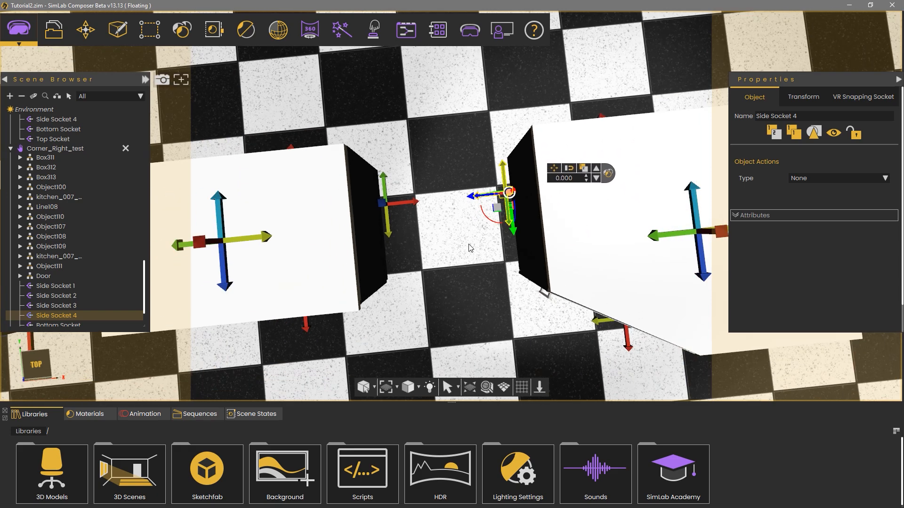
{"action": "middle_click_drag", "start_coordinate": [493, 329], "coordinate": [431, 280]}
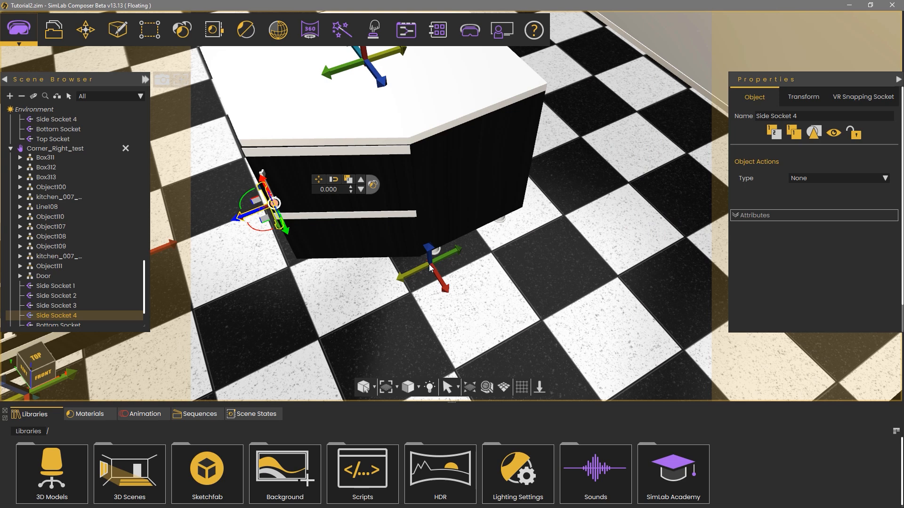
{"action": "left_click", "coordinate": [429, 267]}
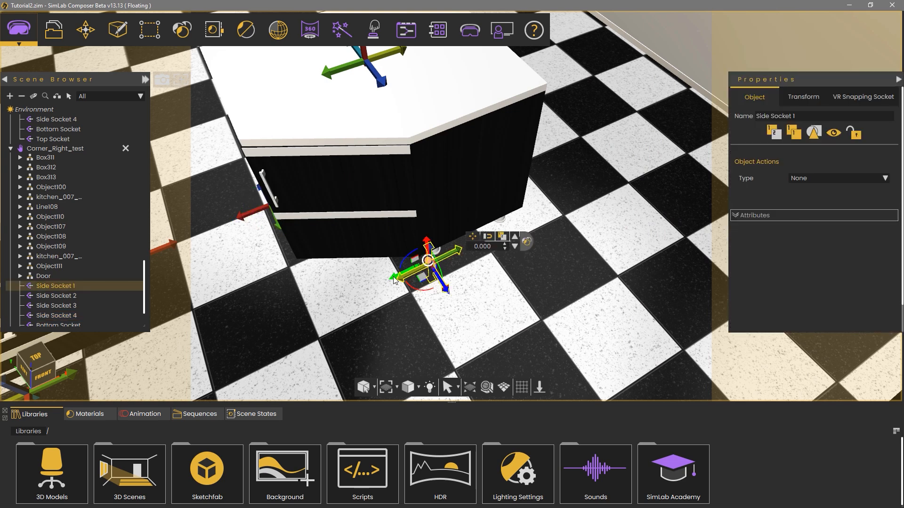
{"action": "left_click_drag", "start_coordinate": [394, 280], "coordinate": [495, 269]}
{"action": "middle_click_drag", "start_coordinate": [555, 281], "coordinate": [526, 359]}
Step: Reposition the remaining side sockets toward the back, up to Side Socket 4 of the double cabinet
{"action": "left_click", "coordinate": [451, 195]}
{"action": "left_click_drag", "start_coordinate": [451, 270], "coordinate": [431, 239]}
{"action": "left_click", "coordinate": [347, 319]}
{"action": "left_click_drag", "start_coordinate": [374, 327], "coordinate": [357, 297]}
{"action": "middle_click_drag", "start_coordinate": [400, 325], "coordinate": [462, 261]}
{"action": "left_click", "coordinate": [395, 267]}
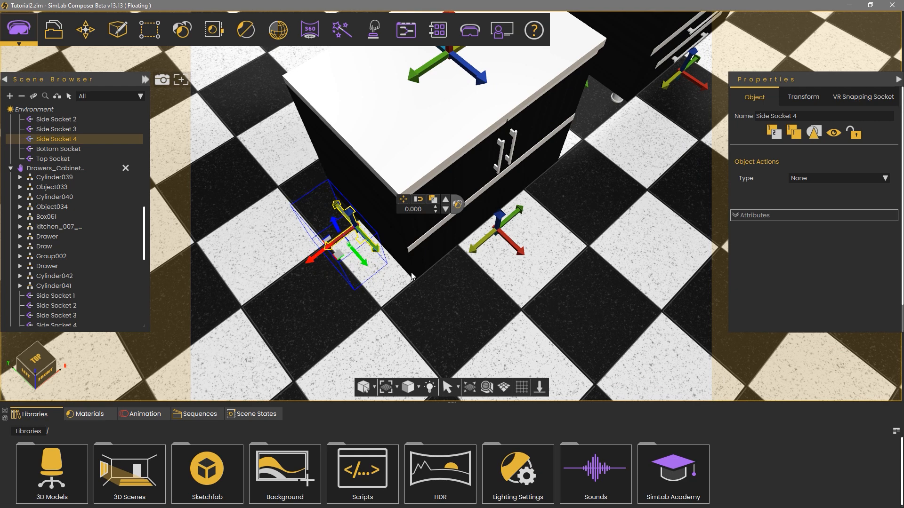
Step: Delete the front sockets, Side Socket 1, of the double cabinet and the drawers cabinet
{"action": "middle_click_drag", "start_coordinate": [400, 269], "coordinate": [210, 273]}
{"action": "middle_click_drag", "start_coordinate": [659, 241], "coordinate": [400, 275]}
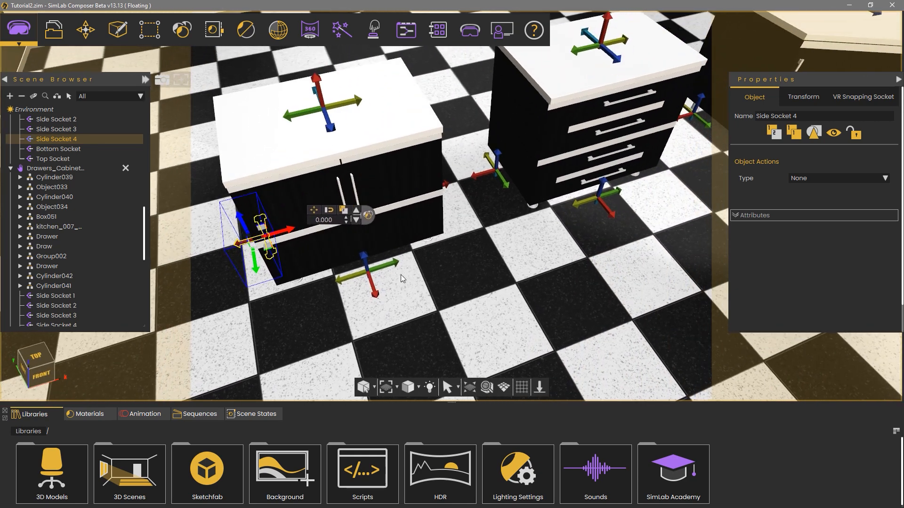
{"action": "left_click", "coordinate": [369, 273]}
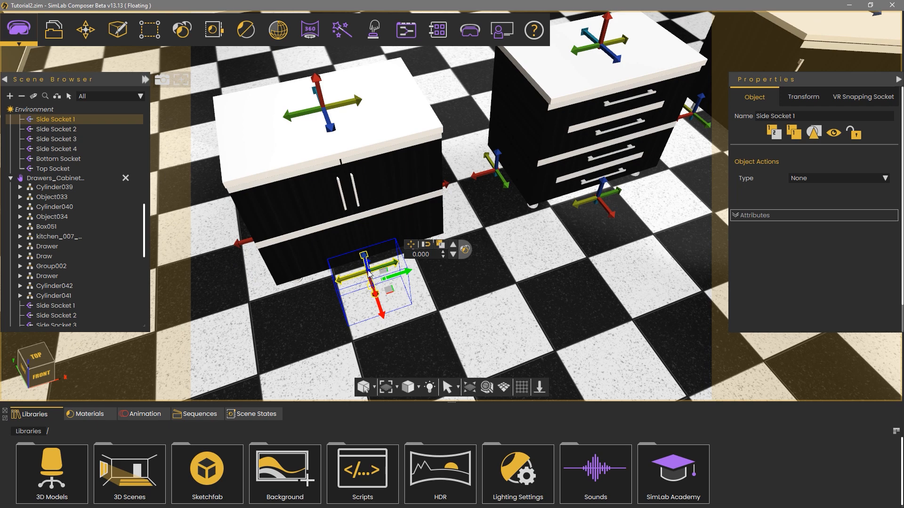
{"action": "key", "text": "Delete"}
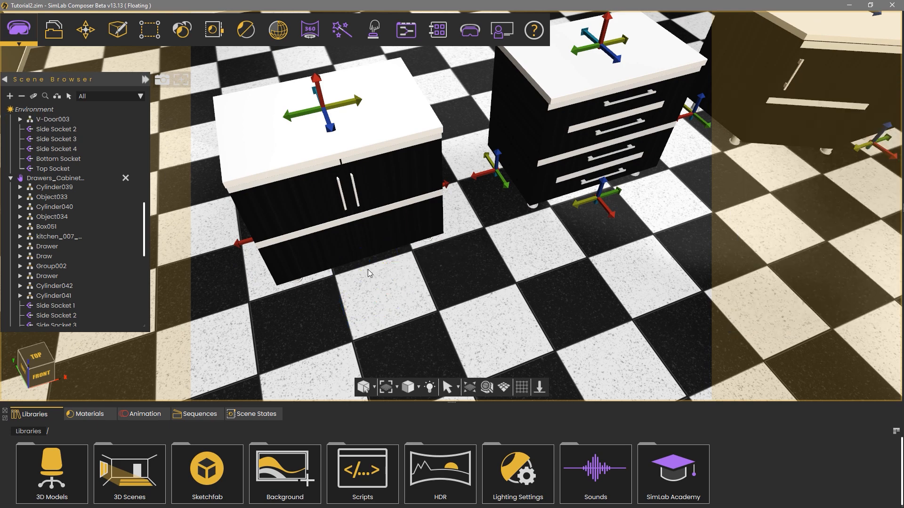
{"action": "left_click", "coordinate": [600, 197]}
{"action": "key", "text": "Delete"}
Step: Delete the Top Socket from the double cabinet, the drawers cabinet and the right corner cabinet
{"action": "middle_click_drag", "start_coordinate": [523, 224], "coordinate": [322, 158]}
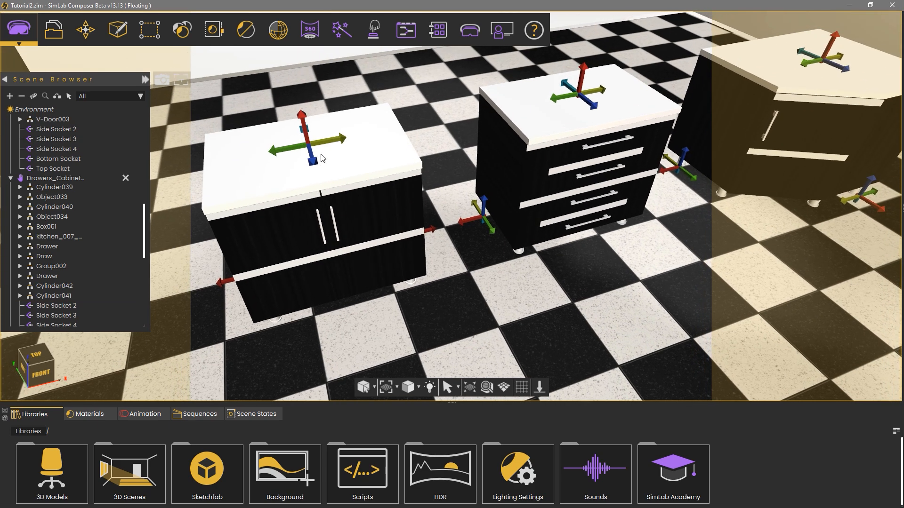
{"action": "left_click", "coordinate": [303, 125]}
{"action": "key", "text": "Delete"}
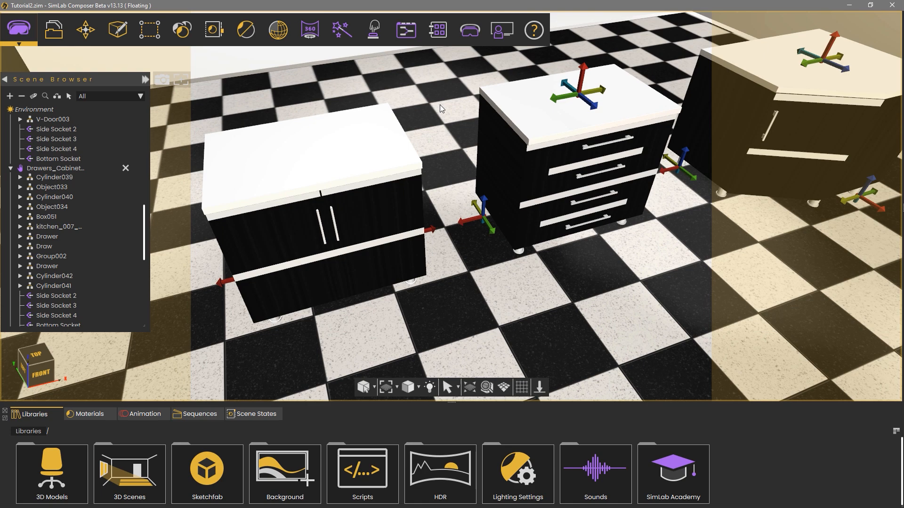
{"action": "left_click", "coordinate": [584, 79]}
{"action": "key", "text": "Delete"}
{"action": "middle_click_drag", "start_coordinate": [649, 138], "coordinate": [319, 192]}
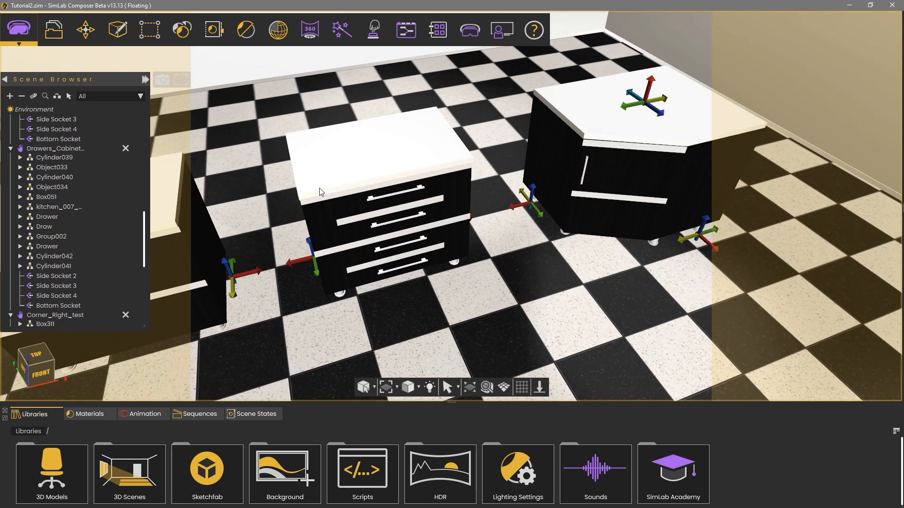
{"action": "left_click", "coordinate": [650, 92]}
{"action": "key", "text": "Delete"}
Step: Test the revised sockets in the viewer by snapping the drawers cabinet and corner cabinet together, and exit the viewer
{"action": "middle_click_drag", "start_coordinate": [423, 170], "coordinate": [227, 277]}
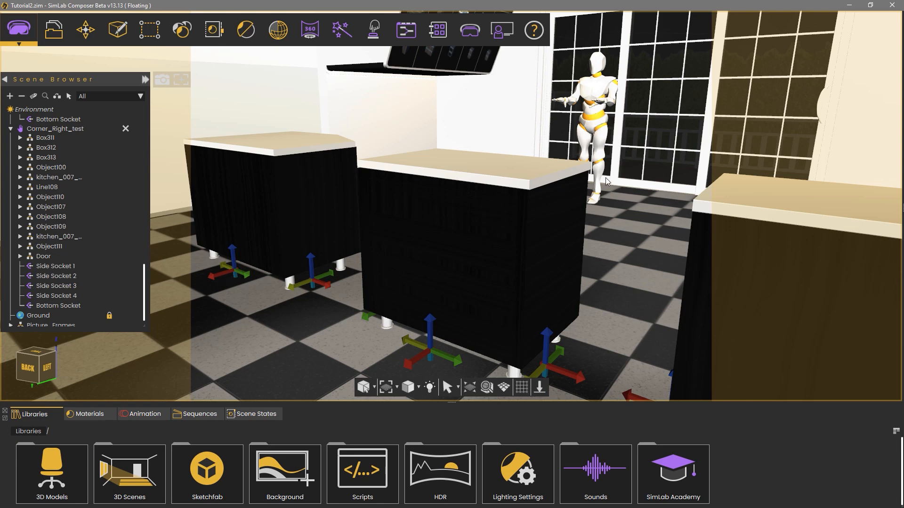
{"action": "middle_click_drag", "start_coordinate": [561, 191], "coordinate": [352, 100]}
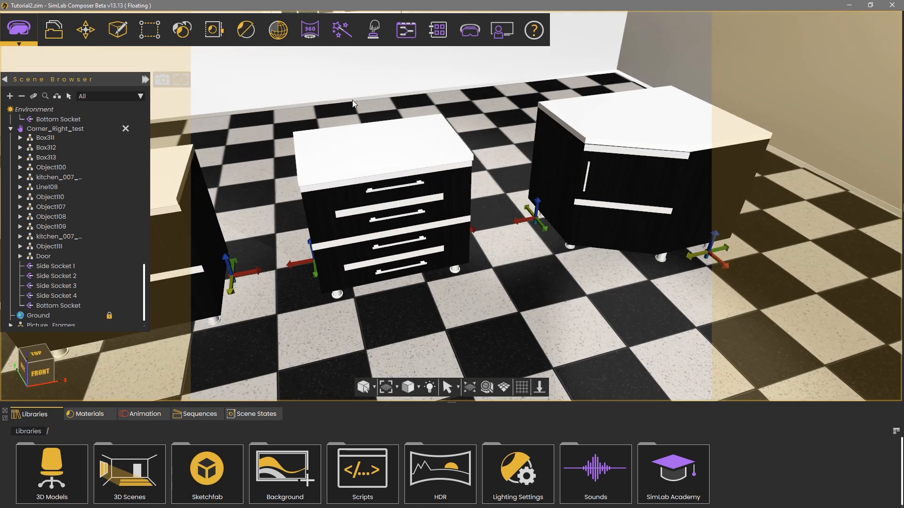
{"action": "middle_click_drag", "start_coordinate": [347, 137], "coordinate": [421, 277]}
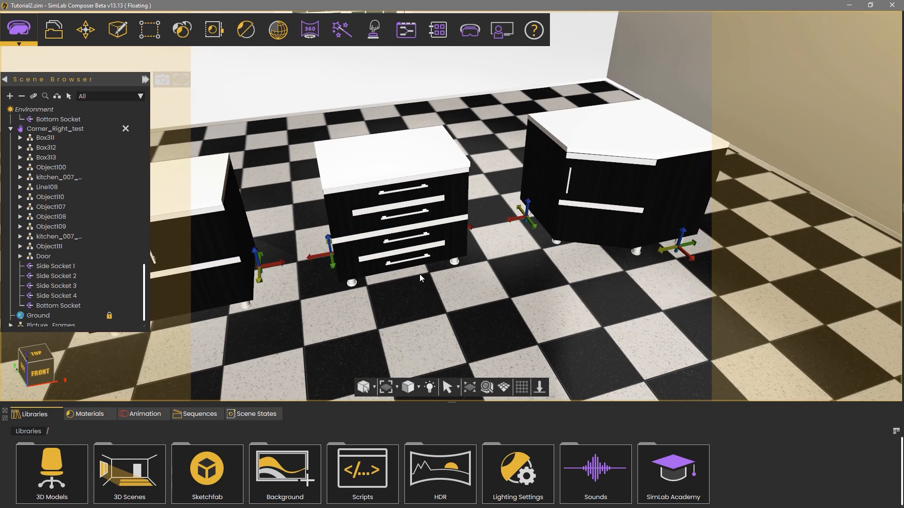
{"action": "left_click", "coordinate": [356, 256]}
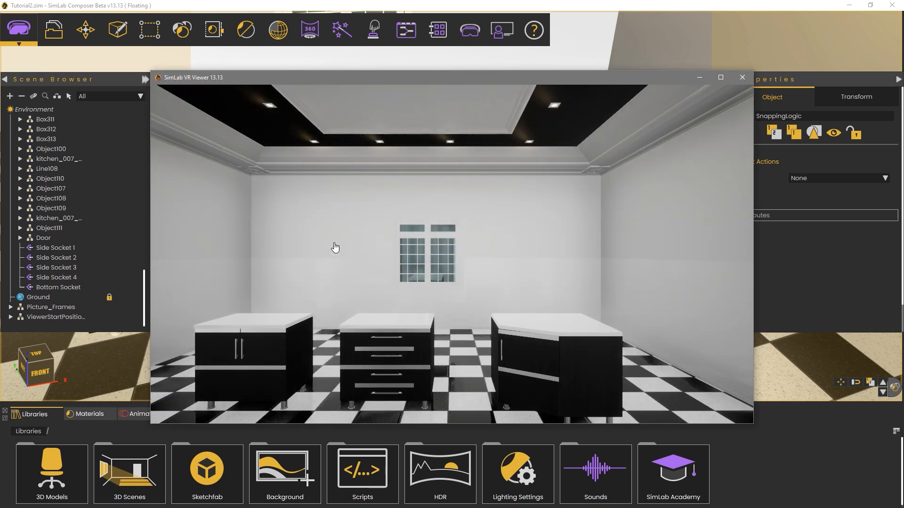
{"action": "key", "text": "w"}
{"action": "right_click_drag", "start_coordinate": [335, 248], "coordinate": [494, 306]}
{"action": "left_click_drag", "start_coordinate": [451, 254], "coordinate": [452, 254]}
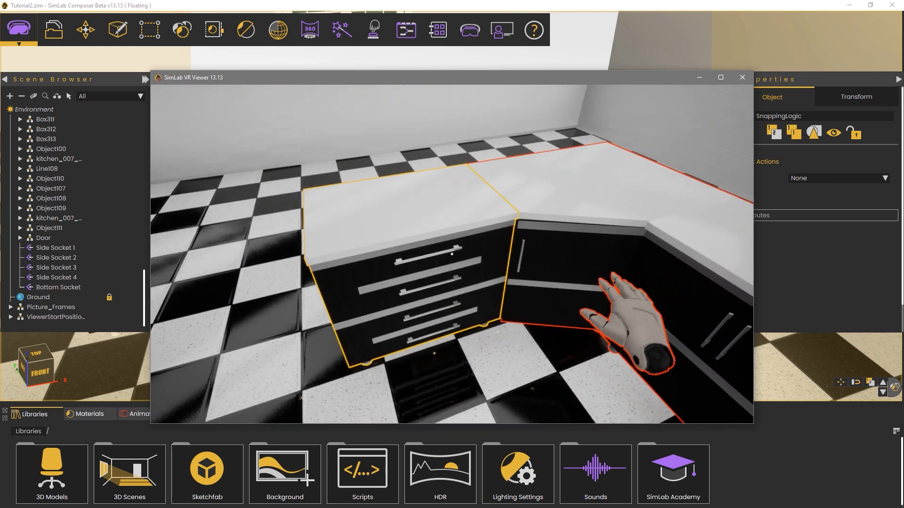
{"action": "key", "text": "Escape"}
{"action": "key", "text": "Return"}
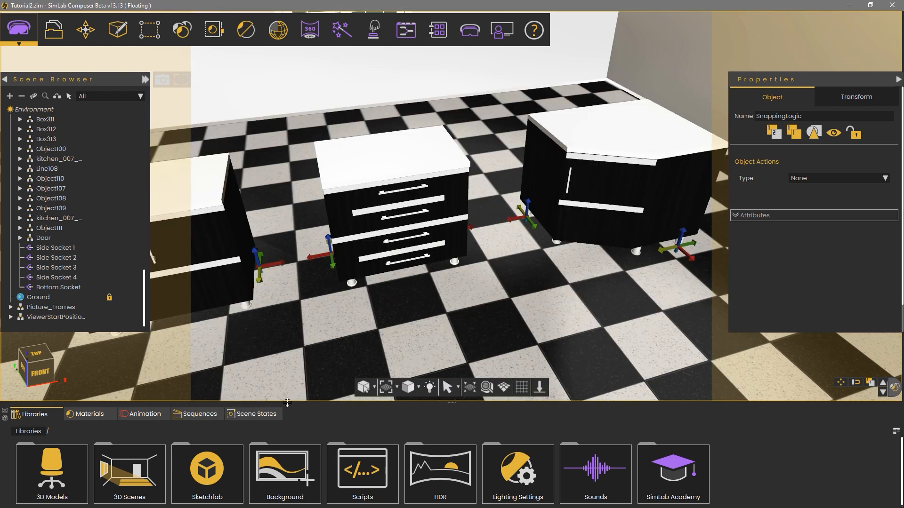
Step: Create a plane by dimensions with a width of 0.2 and a depth of 0.2
{"action": "right_click_drag", "start_coordinate": [319, 243], "coordinate": [339, 148]}
{"action": "middle_click_drag", "start_coordinate": [339, 148], "coordinate": [361, 217]}
{"action": "scroll", "coordinate": [345, 188], "scroll_direction": "up", "scroll_amount": 2}
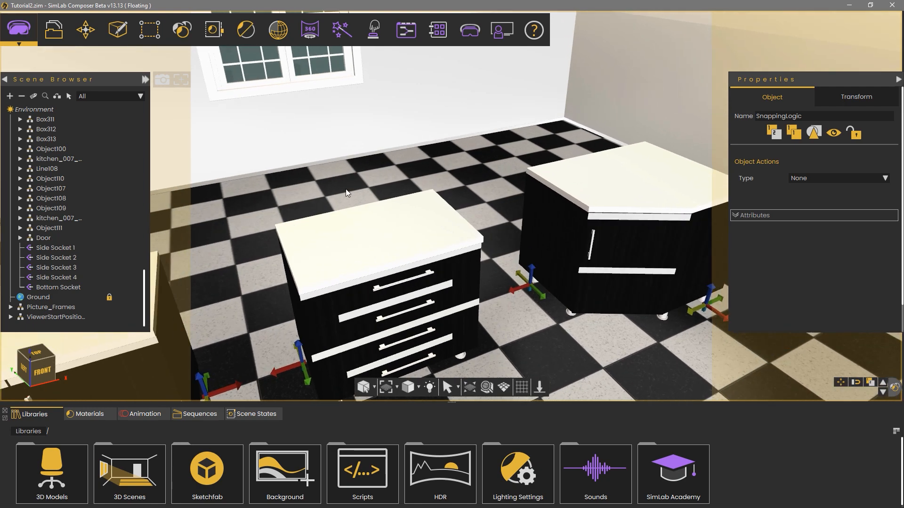
{"action": "right_click_drag", "start_coordinate": [345, 188], "coordinate": [378, 200]}
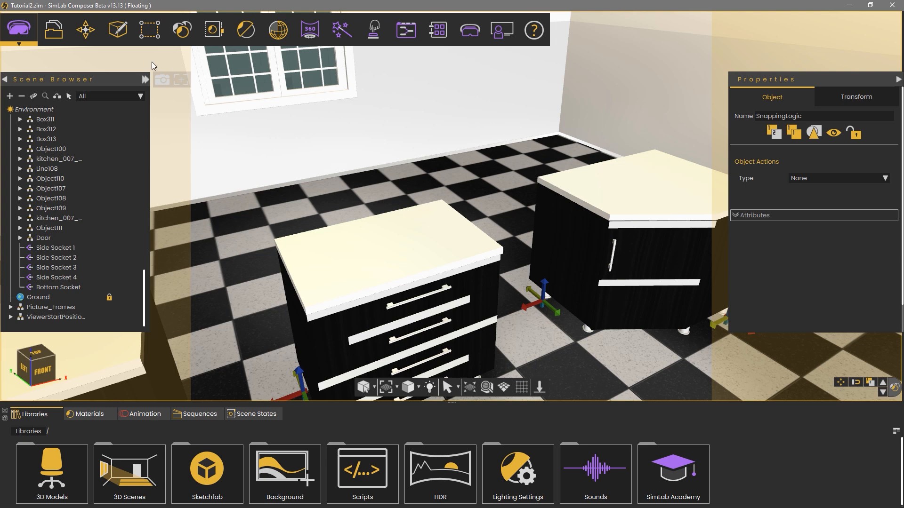
{"action": "left_click", "coordinate": [117, 32]}
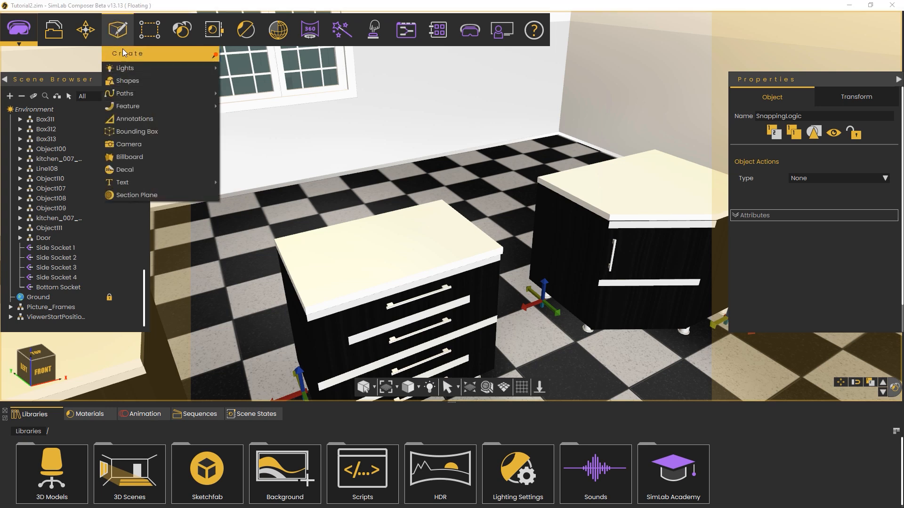
{"action": "left_click", "coordinate": [149, 80]}
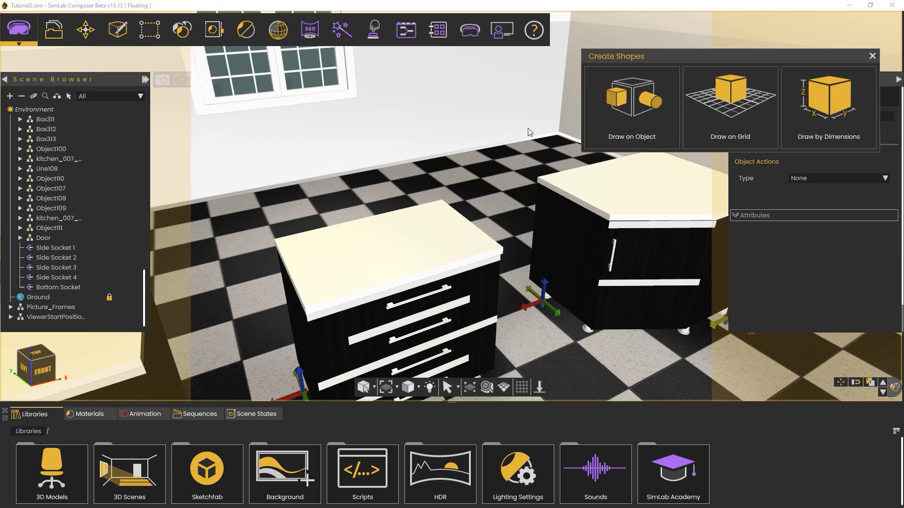
{"action": "left_click", "coordinate": [820, 116]}
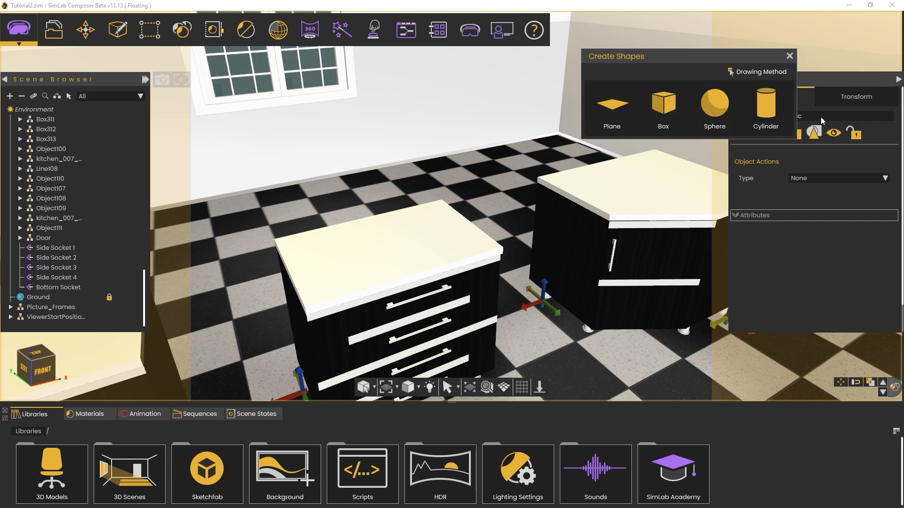
{"action": "left_click", "coordinate": [628, 112]}
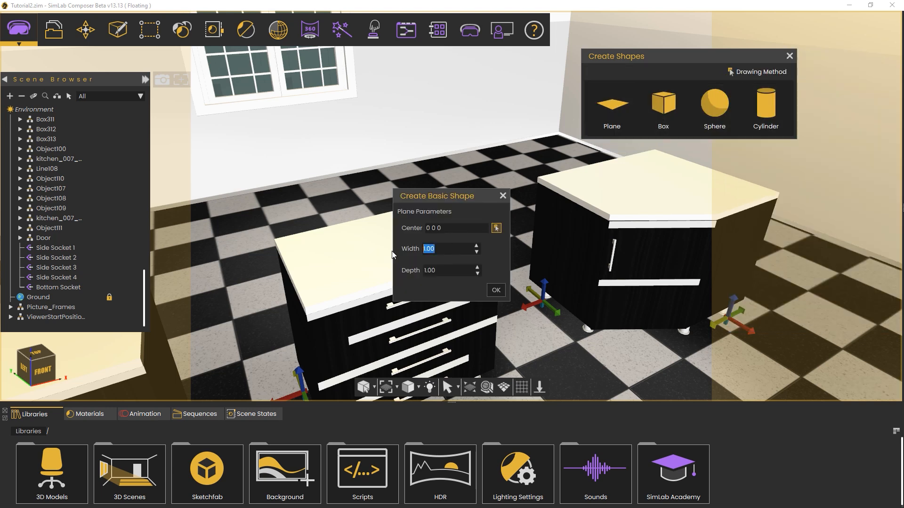
{"action": "type", "text": ".2"}
{"action": "key", "text": "Tab"}
{"action": "type", "text": ".2"}
{"action": "key", "text": "Return"}
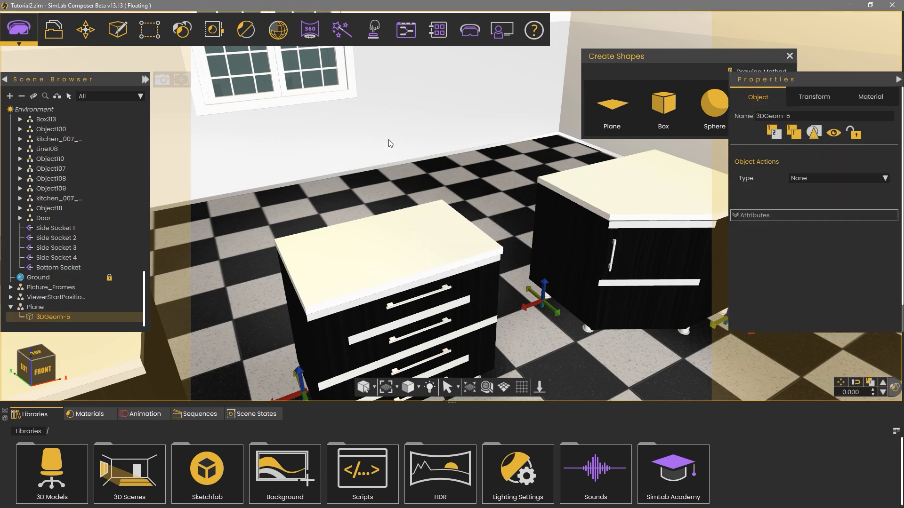
Step: Snap the whole new plane object onto the wall beside the window
{"action": "left_click", "coordinate": [36, 307]}
{"action": "middle_click_drag", "start_coordinate": [385, 197], "coordinate": [397, 206]}
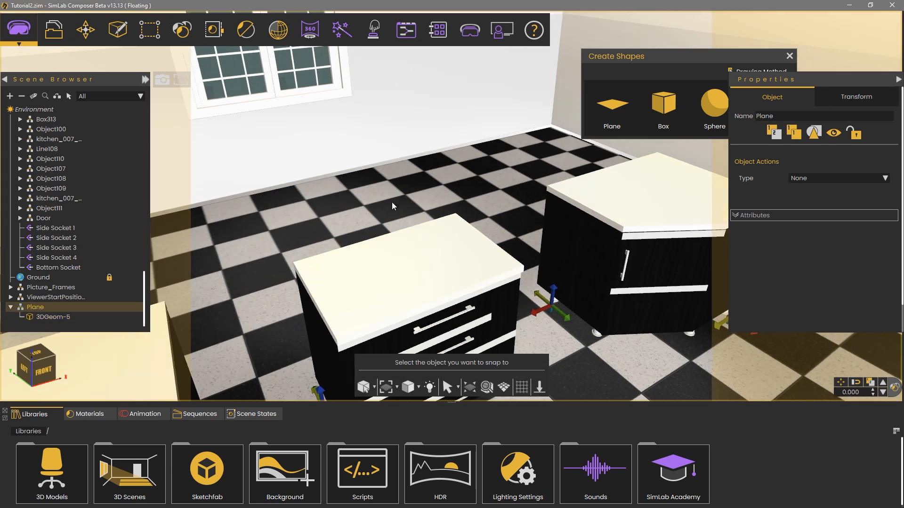
{"action": "left_click", "coordinate": [392, 134]}
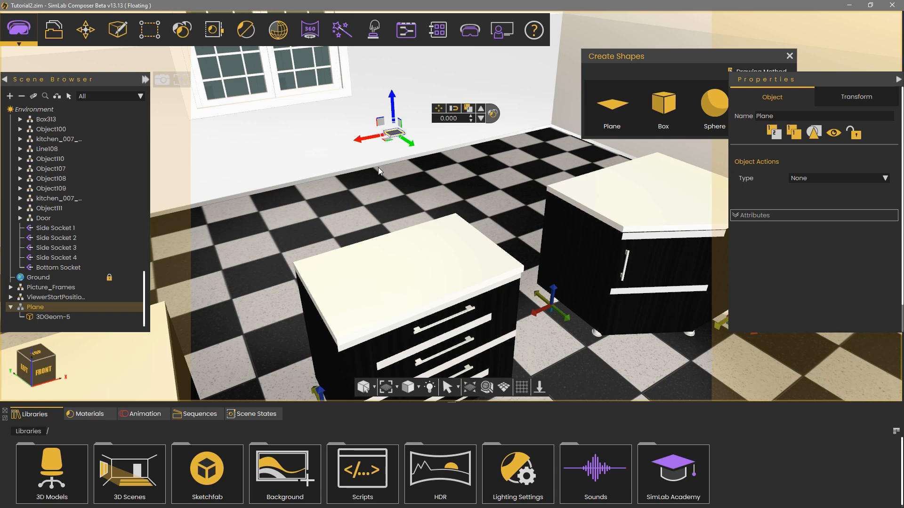
Step: Rotate the plane 90 degrees so it stands upright, parallel to the wall
{"action": "scroll", "coordinate": [377, 167], "scroll_direction": "up", "scroll_amount": 5}
{"action": "middle_click_drag", "start_coordinate": [329, 157], "coordinate": [457, 299]}
{"action": "scroll", "coordinate": [456, 299], "scroll_direction": "up", "scroll_amount": 3}
{"action": "middle_click_drag", "start_coordinate": [382, 260], "coordinate": [438, 273]}
{"action": "left_click_drag", "start_coordinate": [343, 187], "coordinate": [335, 189]}
{"action": "type", "text": "90"}
{"action": "key", "text": "Return"}
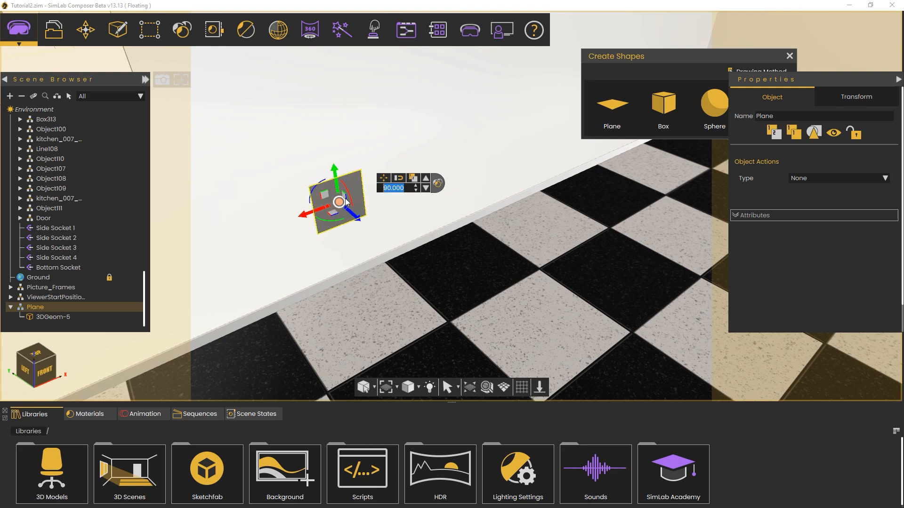
Step: Snap the upright plane to the wall surface and offset it about 0.005 out from the wall
{"action": "middle_click_drag", "start_coordinate": [403, 270], "coordinate": [416, 268]}
{"action": "left_click", "coordinate": [406, 149]}
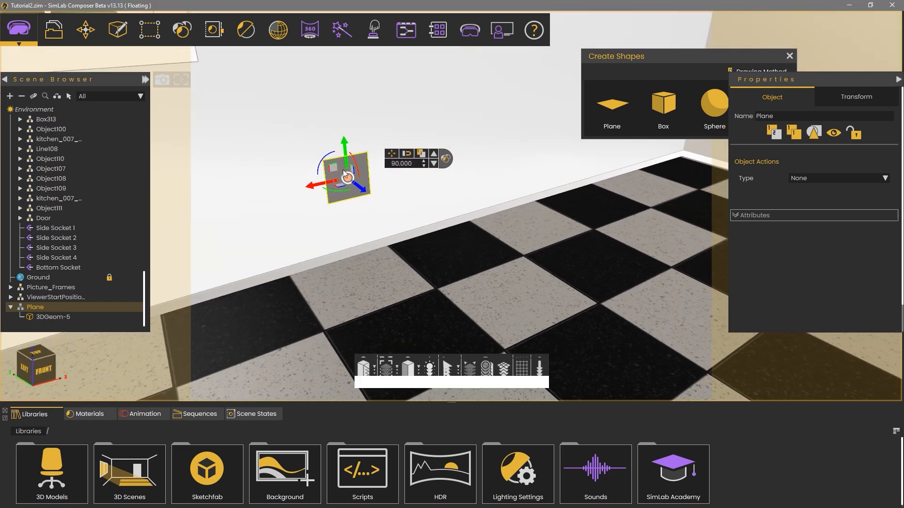
{"action": "left_click", "coordinate": [366, 131]}
{"action": "middle_click_drag", "start_coordinate": [339, 252], "coordinate": [381, 250]}
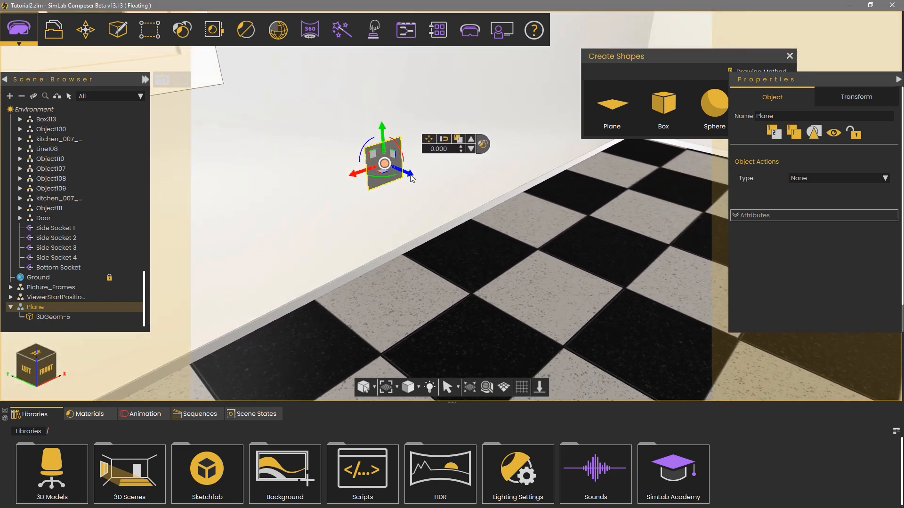
{"action": "left_click_drag", "start_coordinate": [412, 176], "coordinate": [413, 176]}
Step: Slide the plane about 0.214 along the wall, away from the far room corner
{"action": "middle_click_drag", "start_coordinate": [426, 288], "coordinate": [454, 304]}
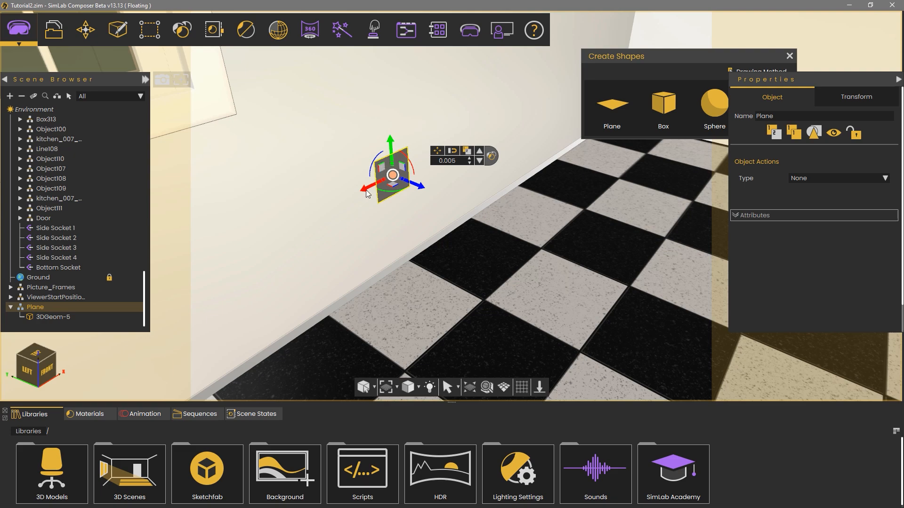
{"action": "left_click_drag", "start_coordinate": [366, 190], "coordinate": [327, 219]}
{"action": "scroll", "coordinate": [418, 283], "scroll_direction": "down", "scroll_amount": 1}
{"action": "scroll", "coordinate": [418, 284], "scroll_direction": "down", "scroll_amount": 2}
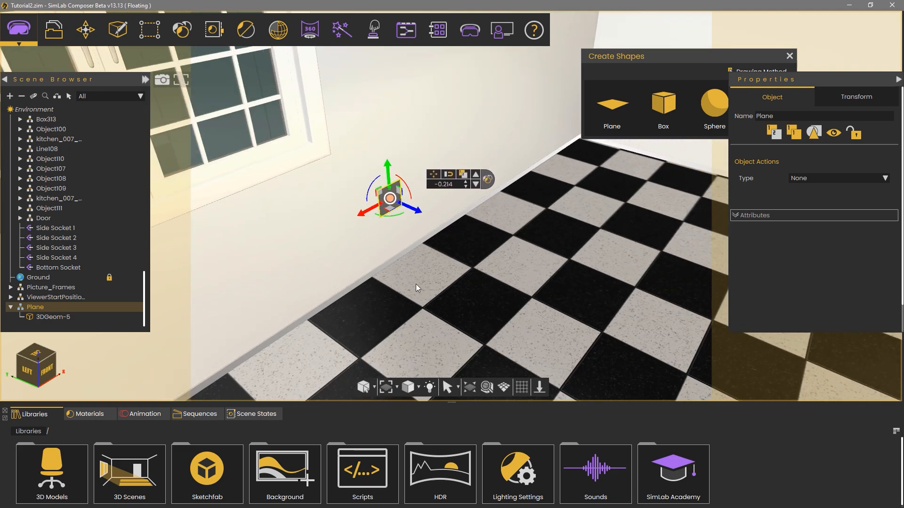
Step: Rename the plane as LowerCabinetsStart and close the shape creation dialog
{"action": "double_click", "coordinate": [57, 308]}
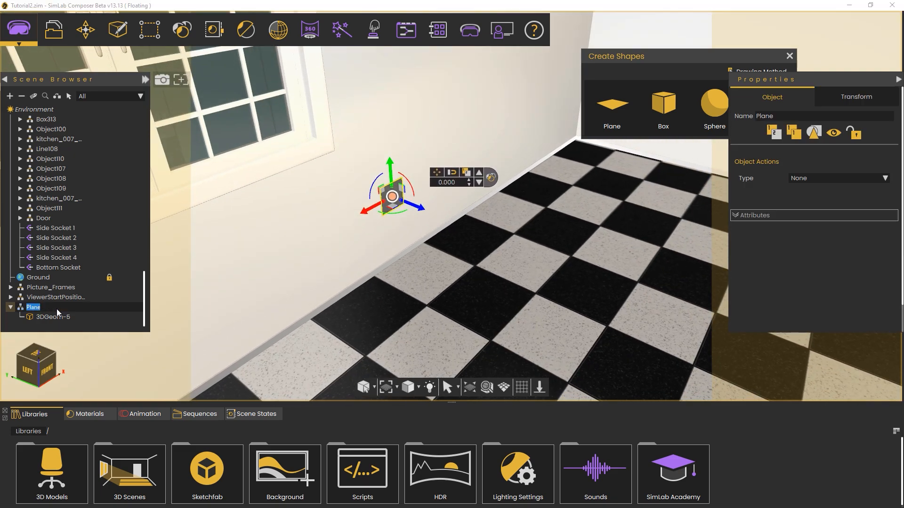
{"action": "type", "text": "LowerCabinetsStart"}
{"action": "key", "text": "Return"}
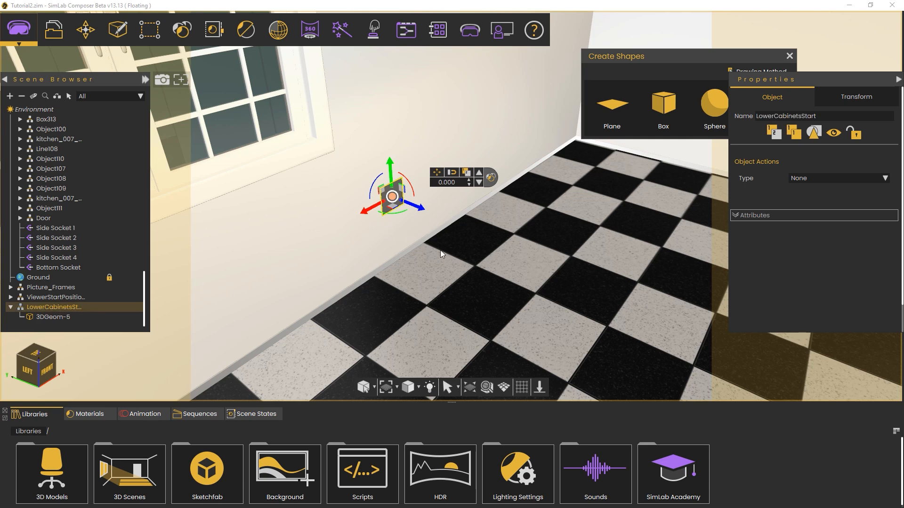
{"action": "middle_click_drag", "start_coordinate": [585, 259], "coordinate": [523, 245]}
{"action": "left_click", "coordinate": [788, 57]}
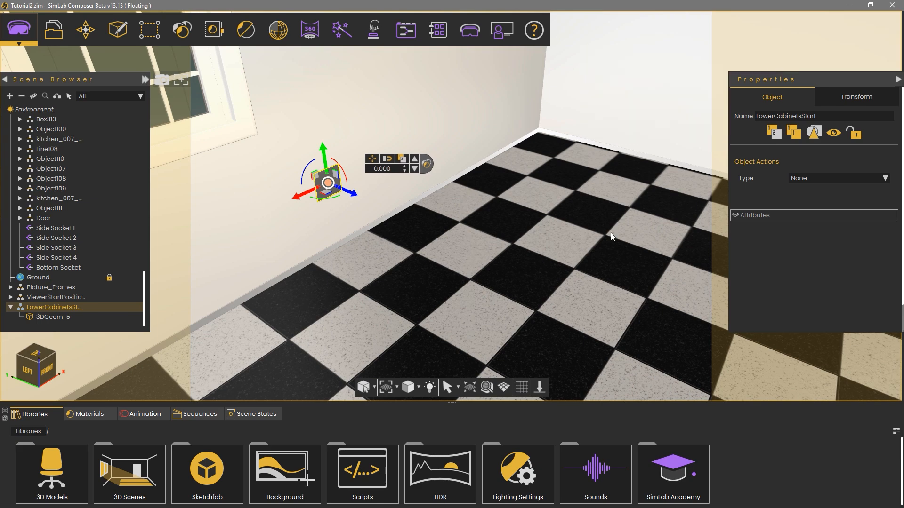
Step: Lower the LowerCabinetsStart plane along the wall by about 0.291, closer to the floor
{"action": "scroll", "coordinate": [610, 244], "scroll_direction": "down", "scroll_amount": 3}
{"action": "middle_click_drag", "start_coordinate": [608, 252], "coordinate": [499, 243]}
{"action": "right_click_drag", "start_coordinate": [599, 338], "coordinate": [625, 301]}
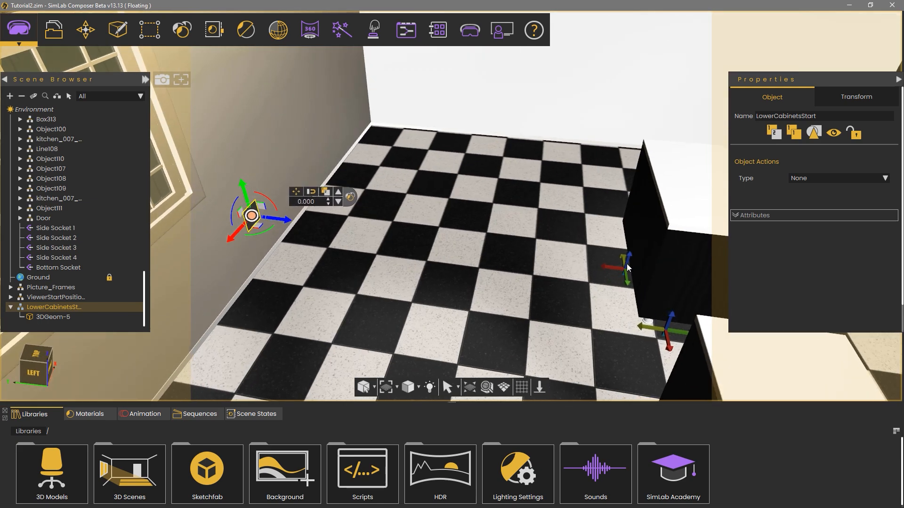
{"action": "right_click_drag", "start_coordinate": [541, 254], "coordinate": [548, 244]}
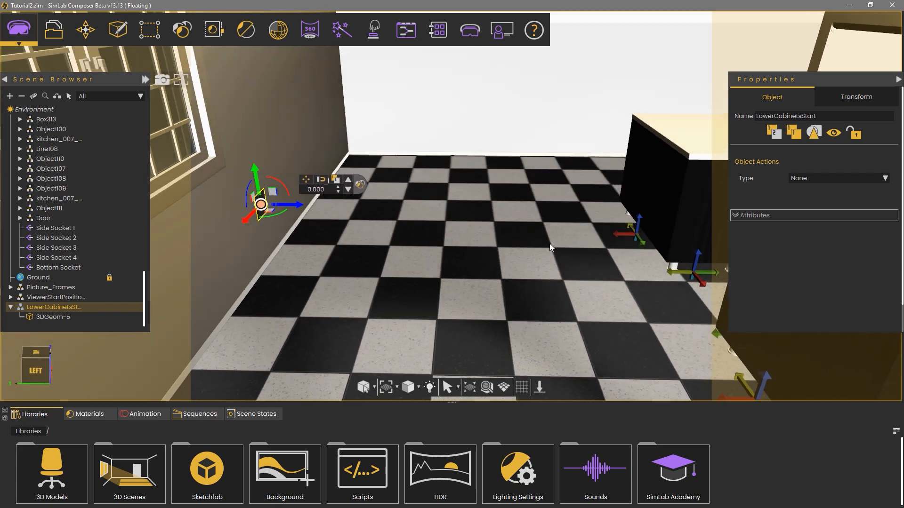
{"action": "left_click_drag", "start_coordinate": [255, 174], "coordinate": [264, 212]}
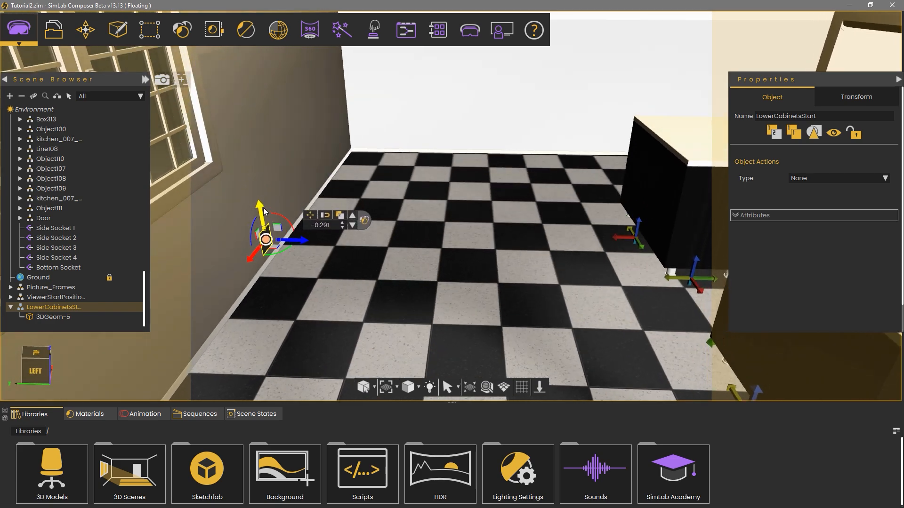
Step: Add a Lower_Cabinets socket to the plane with polarity None and snap angle 90, without auto placement or making the object grabbable
{"action": "left_click", "coordinate": [371, 34]}
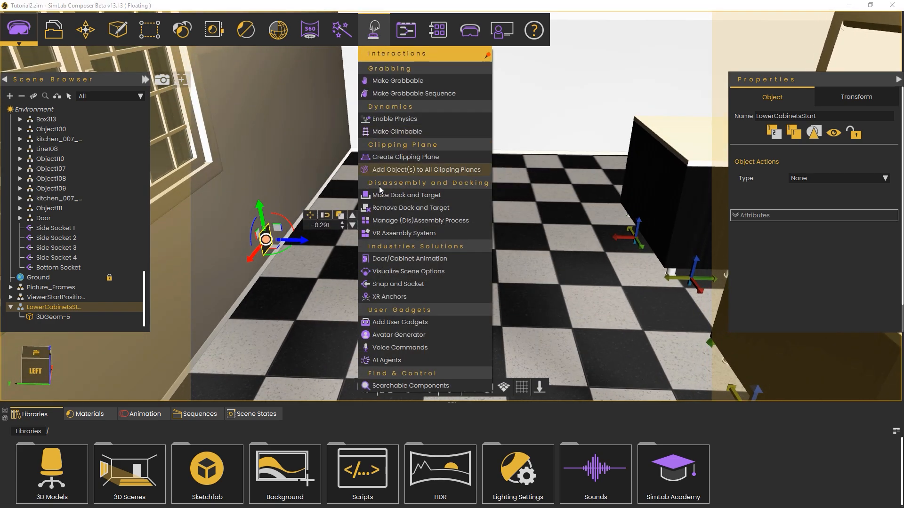
{"action": "left_click", "coordinate": [403, 284]}
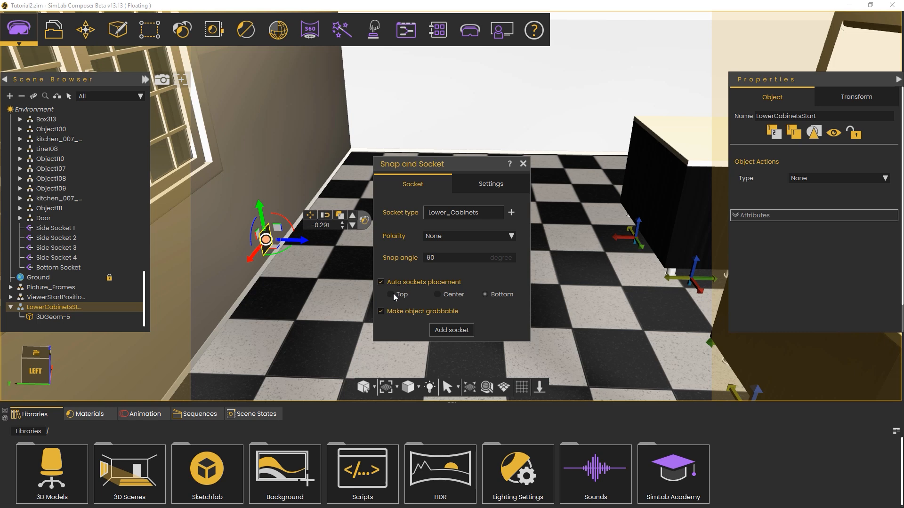
{"action": "left_click", "coordinate": [381, 282]}
{"action": "left_click", "coordinate": [452, 330]}
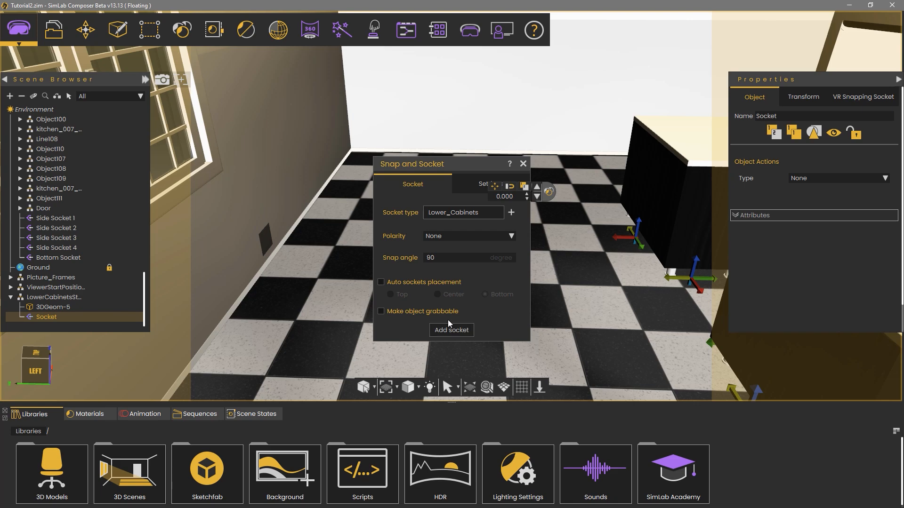
{"action": "left_click", "coordinate": [523, 164]}
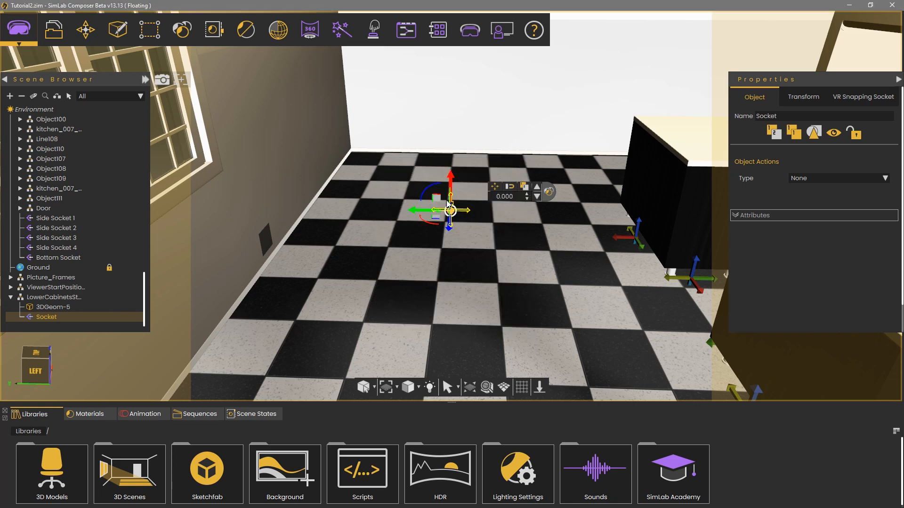
Step: Rotate the plane's new socket 90 degrees so its outward axis points away from the wall
{"action": "scroll", "coordinate": [403, 252], "scroll_direction": "up", "scroll_amount": 4}
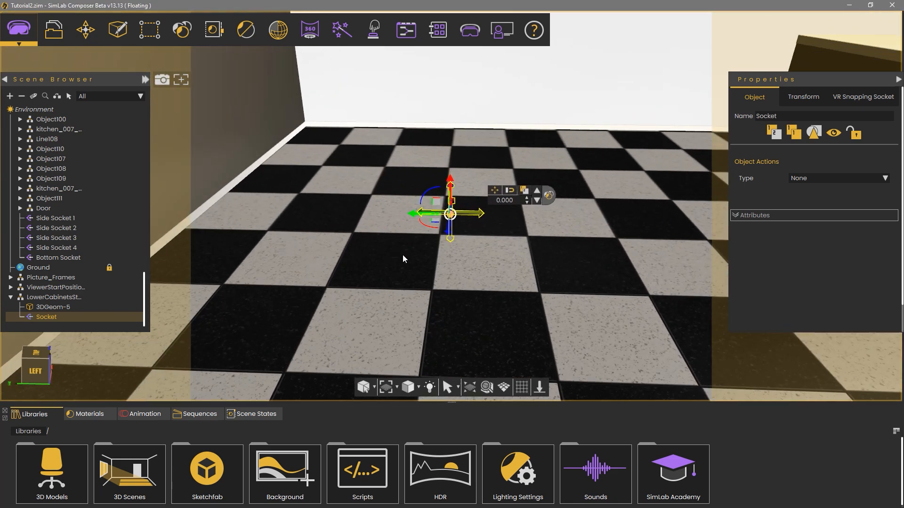
{"action": "middle_click_drag", "start_coordinate": [457, 294], "coordinate": [444, 306]}
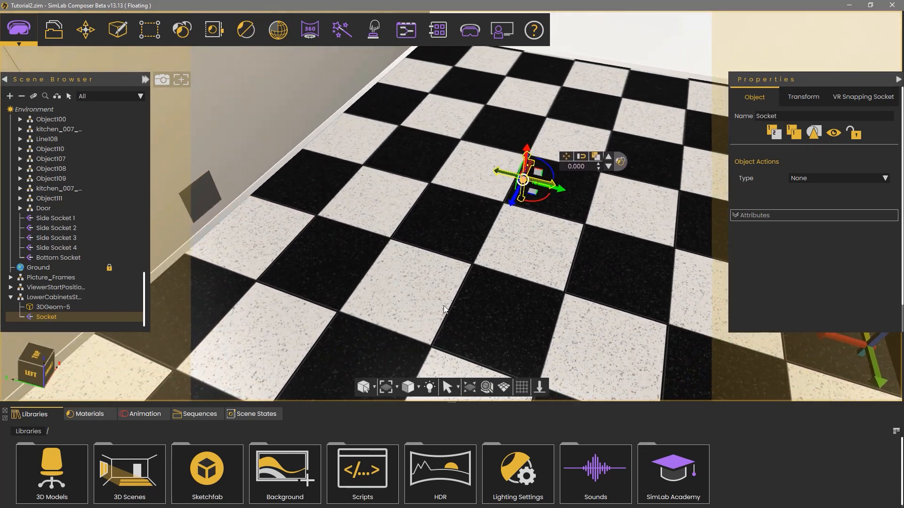
{"action": "middle_click_drag", "start_coordinate": [207, 200], "coordinate": [224, 217]}
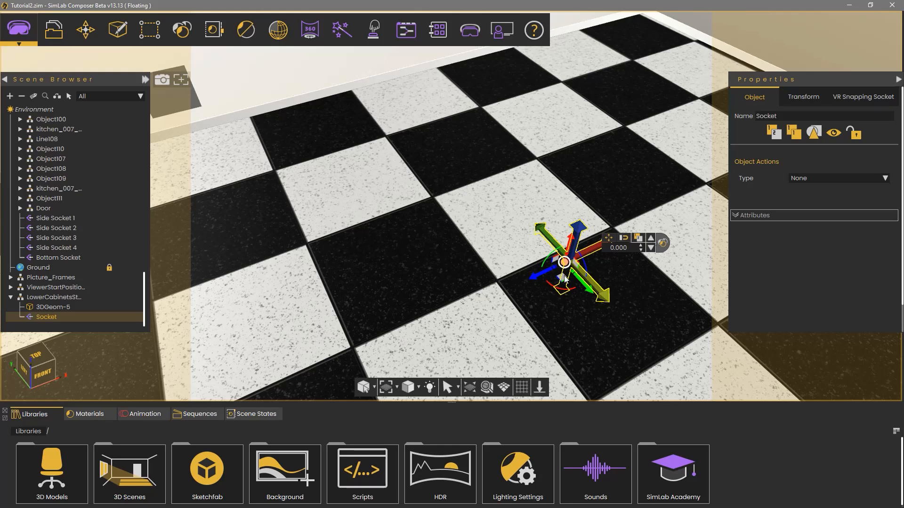
{"action": "left_click_drag", "start_coordinate": [564, 279], "coordinate": [523, 283]}
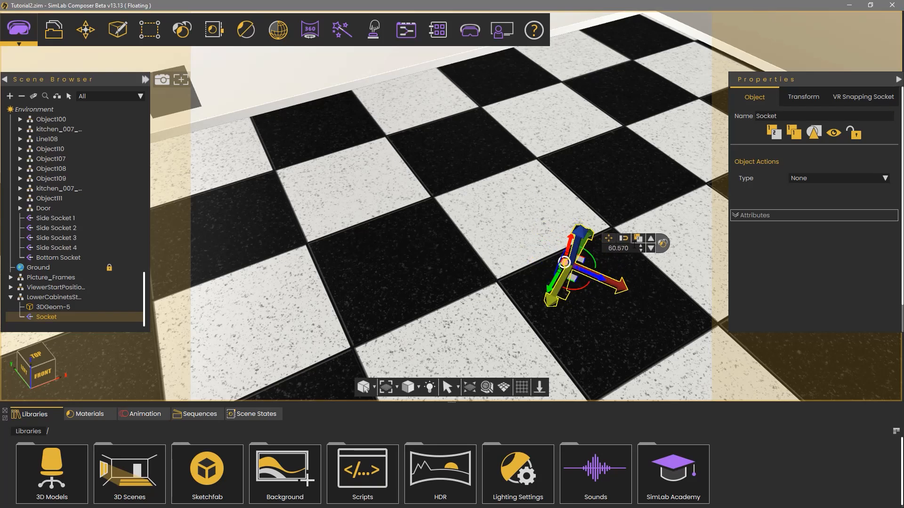
{"action": "left_click_drag", "start_coordinate": [634, 247], "coordinate": [575, 249]}
{"action": "type", "text": "90"}
{"action": "key", "text": "Return"}
Step: Snap the socket onto the wall plane and shift it about 0.157 sideways to centre it
{"action": "middle_click_drag", "start_coordinate": [516, 248], "coordinate": [540, 236]}
{"action": "key", "text": "s"}
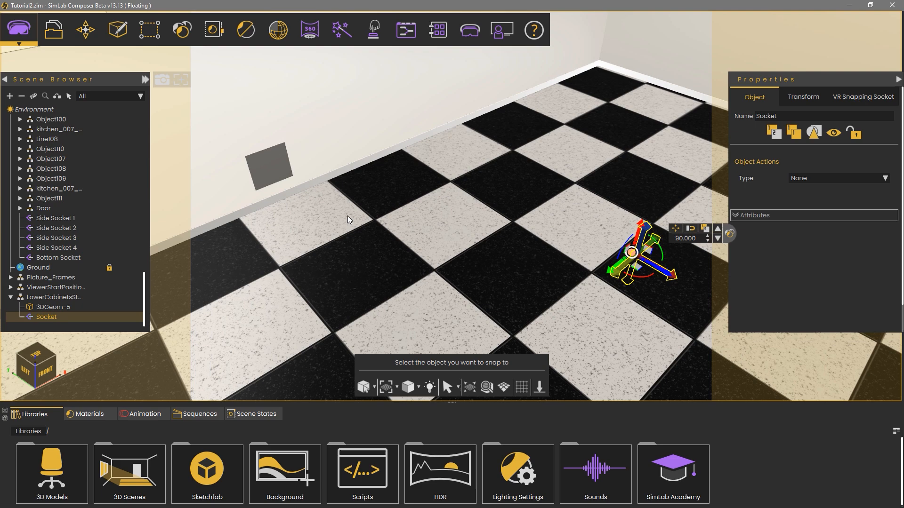
{"action": "left_click", "coordinate": [271, 173]}
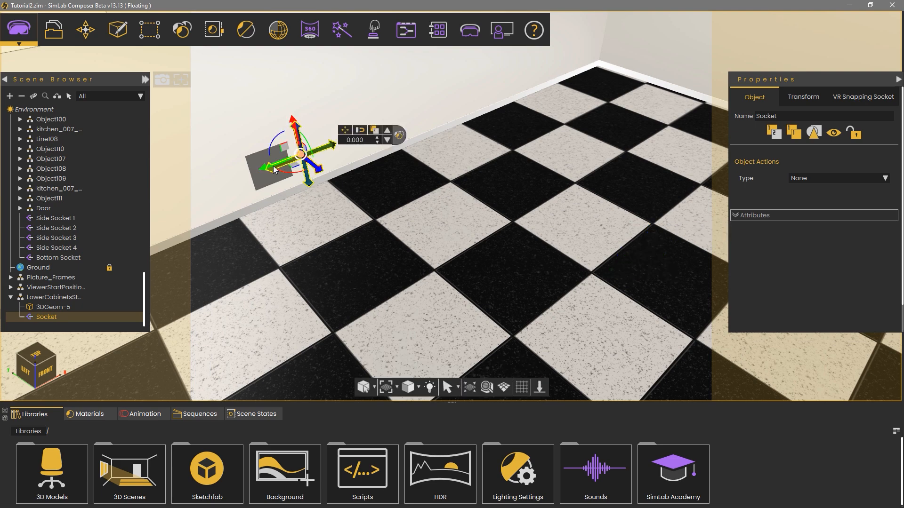
{"action": "left_click_drag", "start_coordinate": [262, 169], "coordinate": [232, 180]}
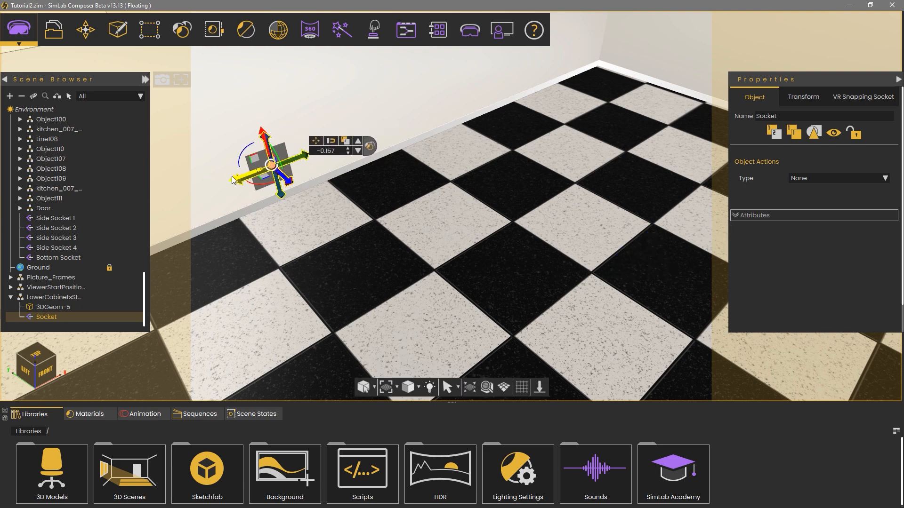
Step: Set the plane socket's global Z position to 0.6735, matching the height of the cabinet's Side Socket 3
{"action": "right_click_drag", "start_coordinate": [403, 260], "coordinate": [565, 258]}
{"action": "middle_click_drag", "start_coordinate": [564, 256], "coordinate": [455, 243]}
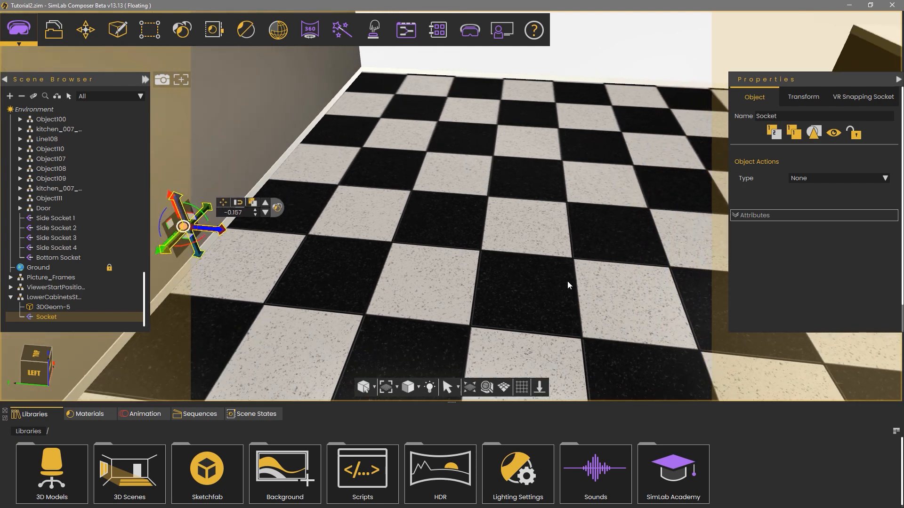
{"action": "scroll", "coordinate": [568, 258], "scroll_direction": "down", "scroll_amount": 2}
{"action": "middle_click_drag", "start_coordinate": [554, 244], "coordinate": [454, 232]}
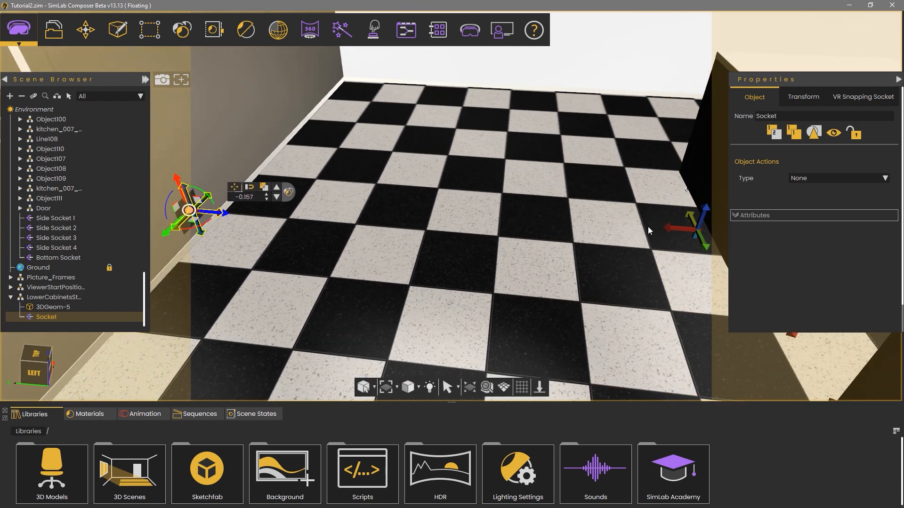
{"action": "left_click", "coordinate": [676, 233]}
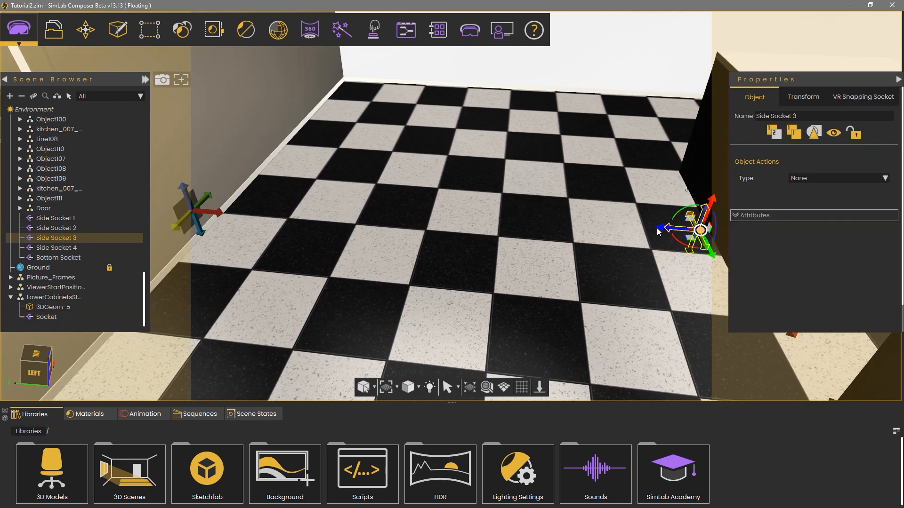
{"action": "left_click", "coordinate": [807, 97]}
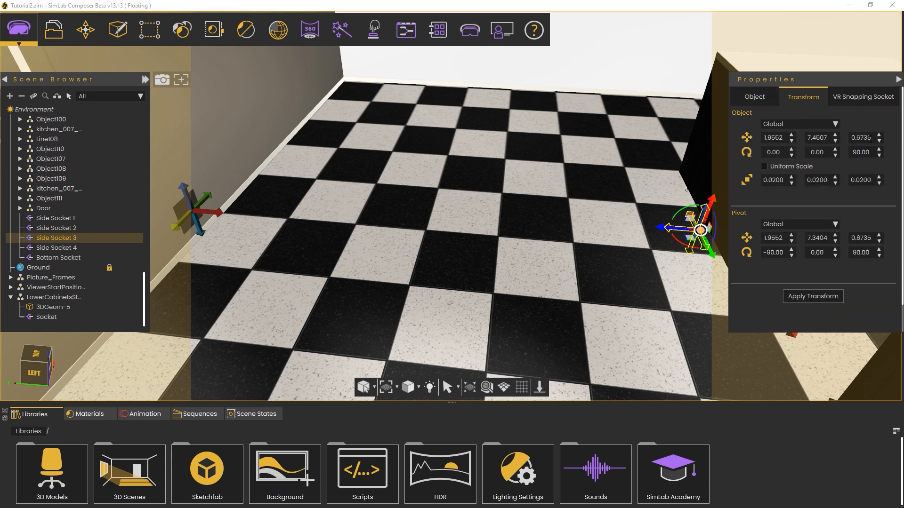
{"action": "double_click", "coordinate": [870, 137]}
{"action": "left_click", "coordinate": [208, 211]}
{"action": "left_click_drag", "start_coordinate": [310, 151], "coordinate": [504, 154]}
{"action": "scroll", "coordinate": [505, 154], "scroll_direction": "up", "scroll_amount": 1}
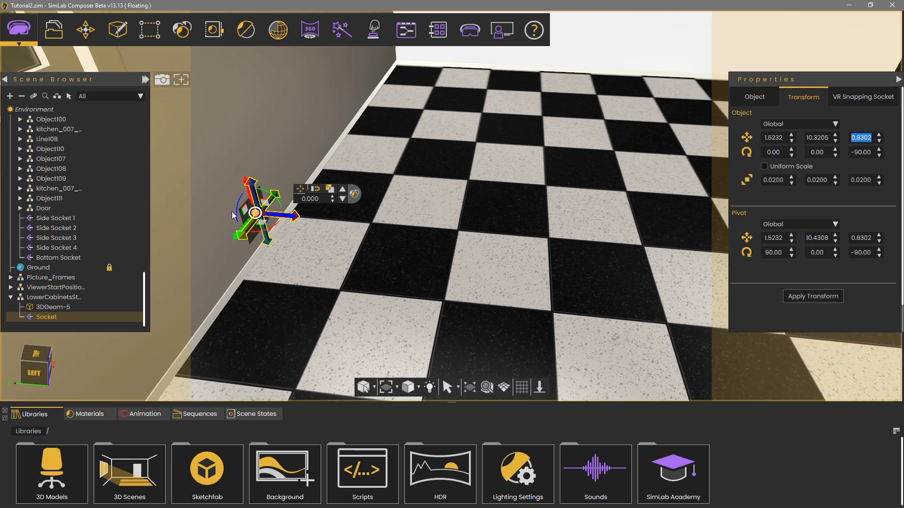
{"action": "triple_click", "coordinate": [866, 138]}
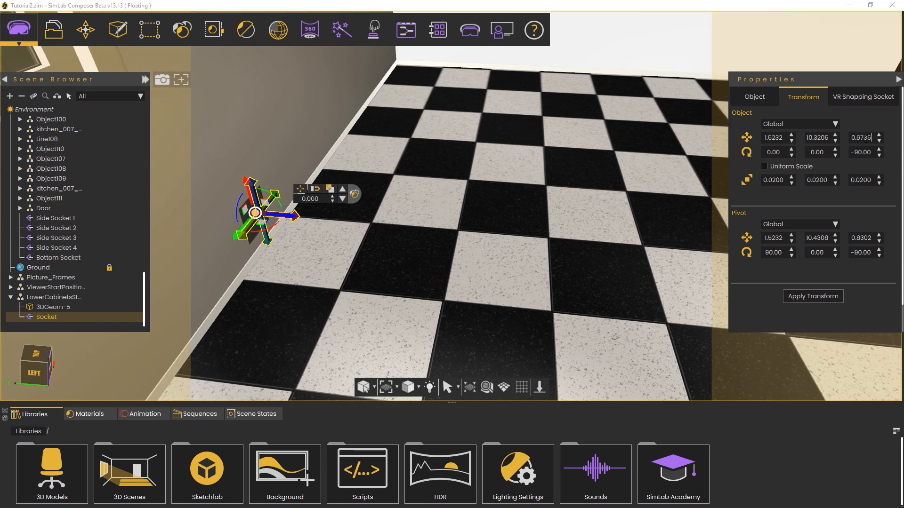
{"action": "left_click_drag", "start_coordinate": [250, 184], "coordinate": [257, 210]}
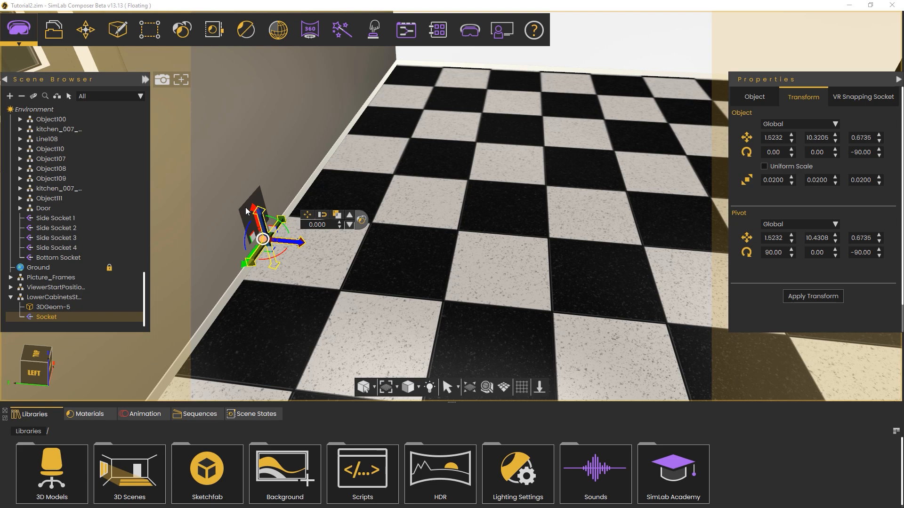
Step: Check the plane socket's VR snapping settings and test snapping the lower cabinets along the wall in the VR viewer
{"action": "left_click_drag", "start_coordinate": [504, 276], "coordinate": [301, 270]}
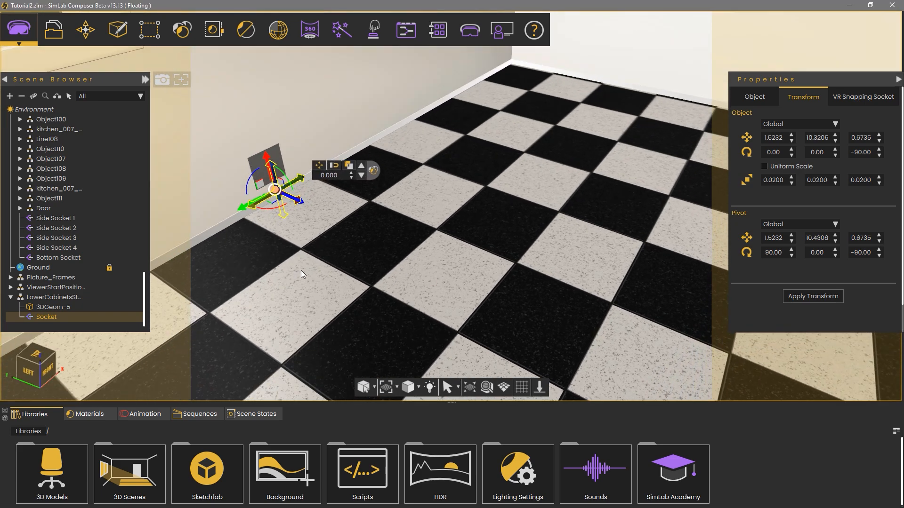
{"action": "left_click", "coordinate": [863, 97]}
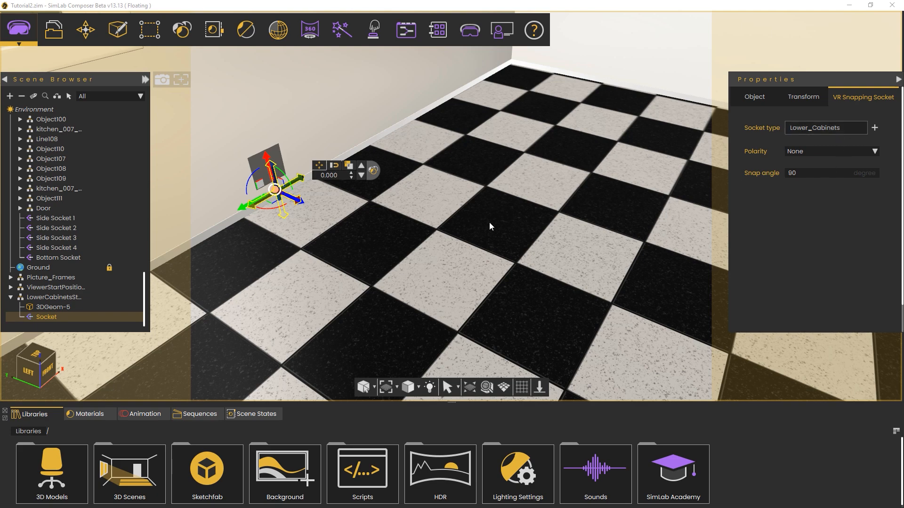
{"action": "middle_click_drag", "start_coordinate": [473, 268], "coordinate": [384, 225]}
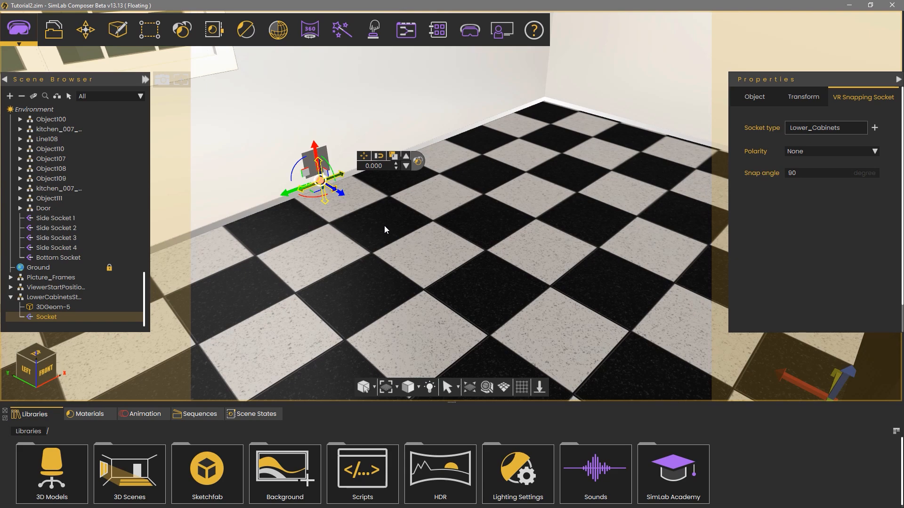
{"action": "key", "text": "F12"}
{"action": "left_click", "coordinate": [345, 227]}
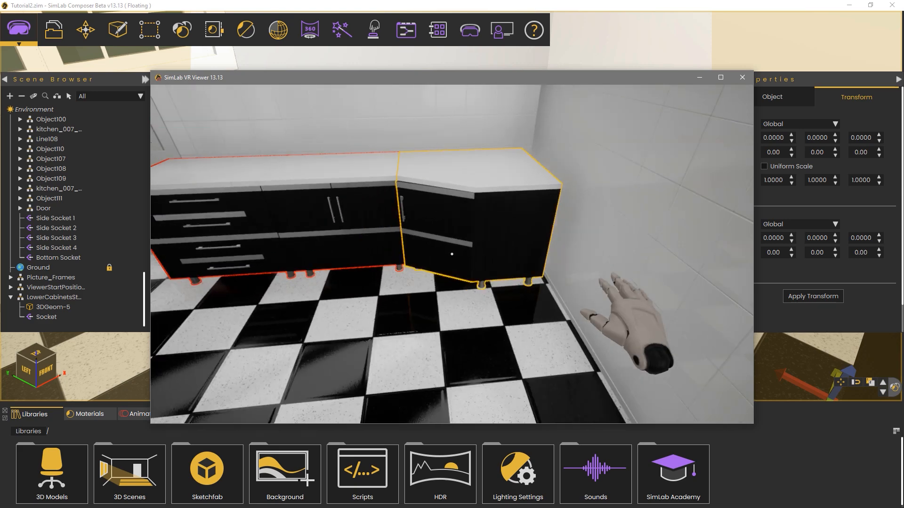
Step: Quit the VR viewer and confirm the exit to return to the kitchen scene
{"action": "key", "text": "Escape"}
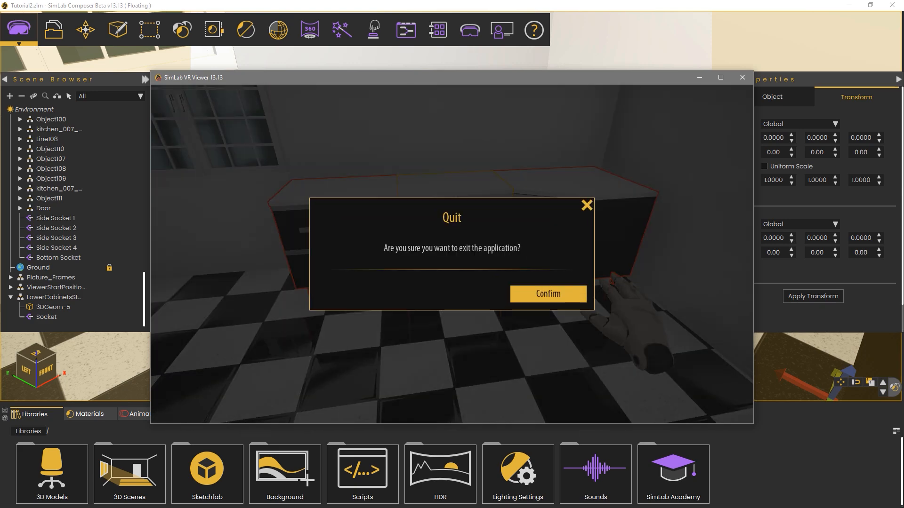
{"action": "left_click", "coordinate": [554, 294]}
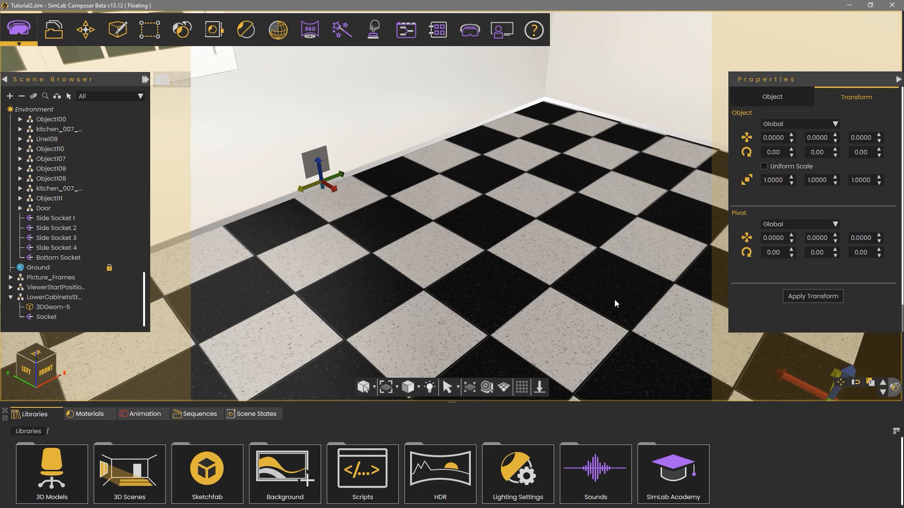
{"action": "scroll", "coordinate": [614, 301], "scroll_direction": "down", "scroll_amount": 3}
{"action": "scroll", "coordinate": [611, 273], "scroll_direction": "down", "scroll_amount": 3}
{"action": "middle_click_drag", "start_coordinate": [515, 270], "coordinate": [507, 247]}
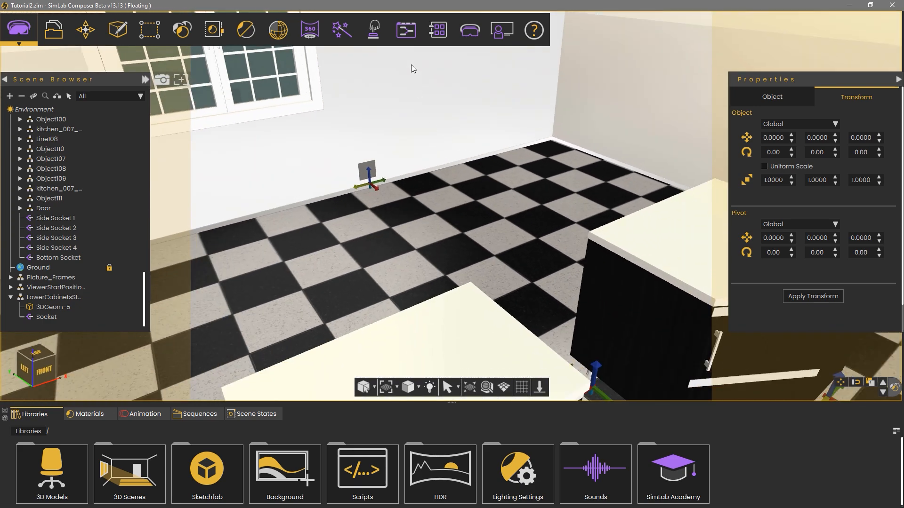
Step: Review the socket snapping settings for search distance, max angle, obstruction distance and snapping ghost
{"action": "left_click", "coordinate": [375, 31]}
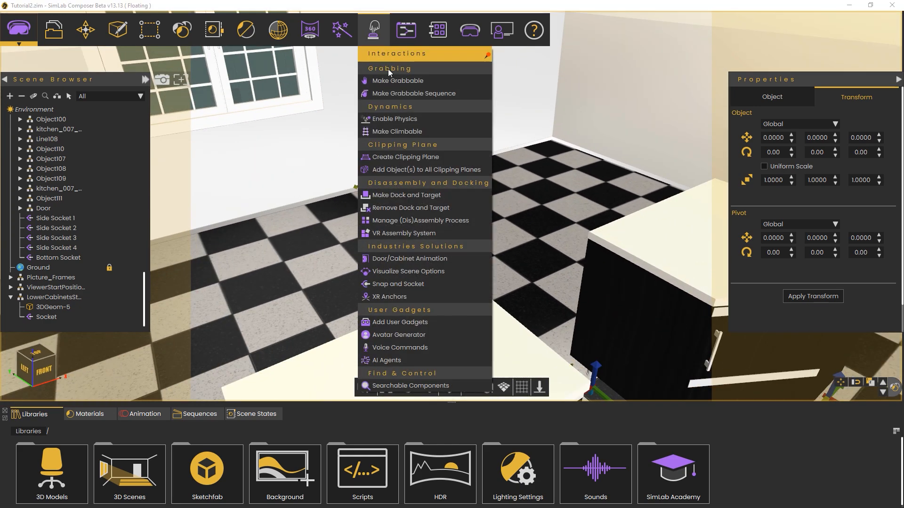
{"action": "left_click", "coordinate": [416, 283]}
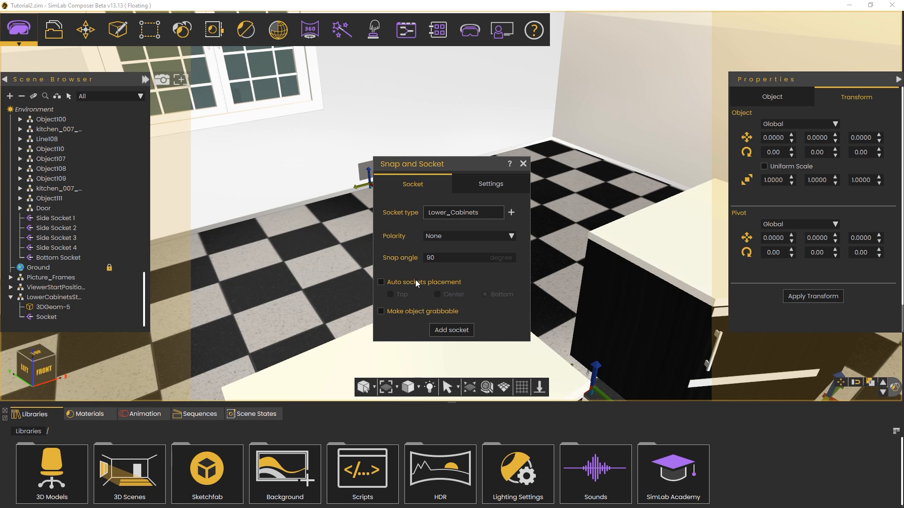
{"action": "left_click", "coordinate": [482, 186]}
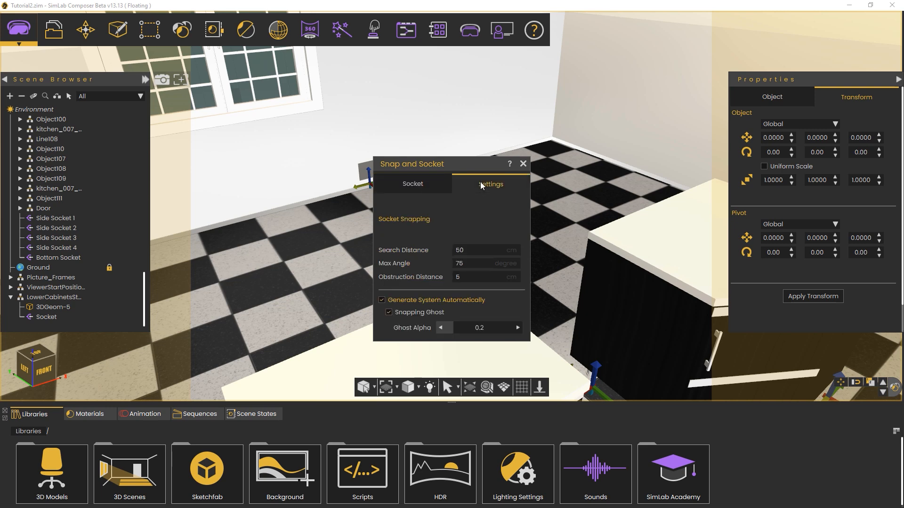
{"action": "left_click_drag", "start_coordinate": [481, 165], "coordinate": [494, 125]}
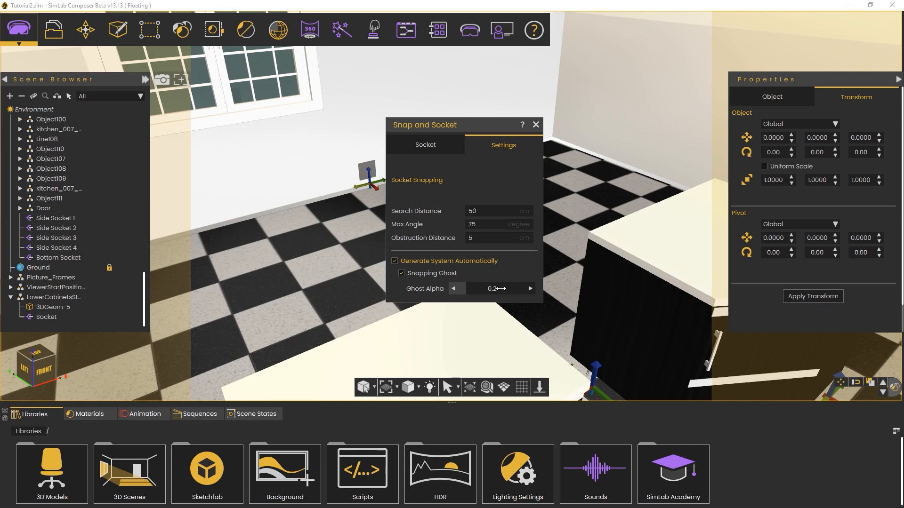
{"action": "left_click", "coordinate": [536, 125]}
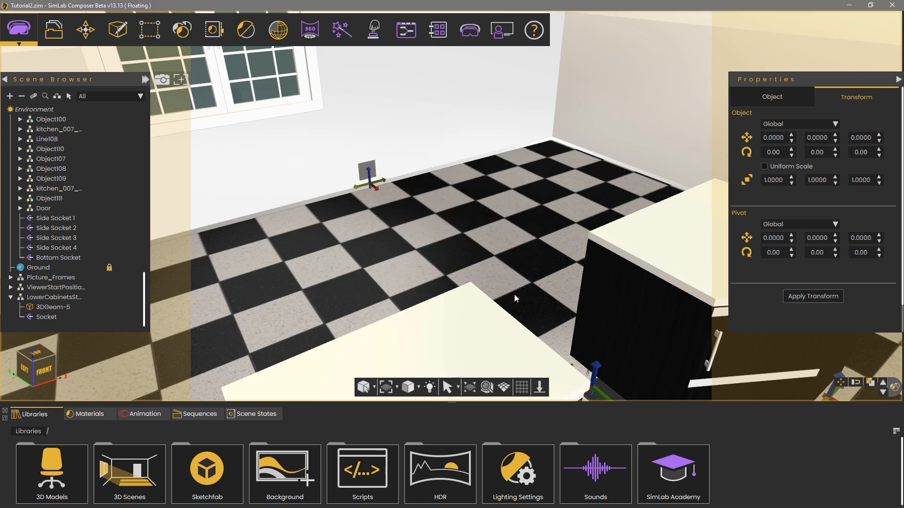
Step: Remove the grabbable behaviour from the double, drawers and right corner test cabinets and delete all three
{"action": "scroll", "coordinate": [513, 295], "scroll_direction": "down", "scroll_amount": 4}
{"action": "middle_click_drag", "start_coordinate": [531, 278], "coordinate": [505, 227]}
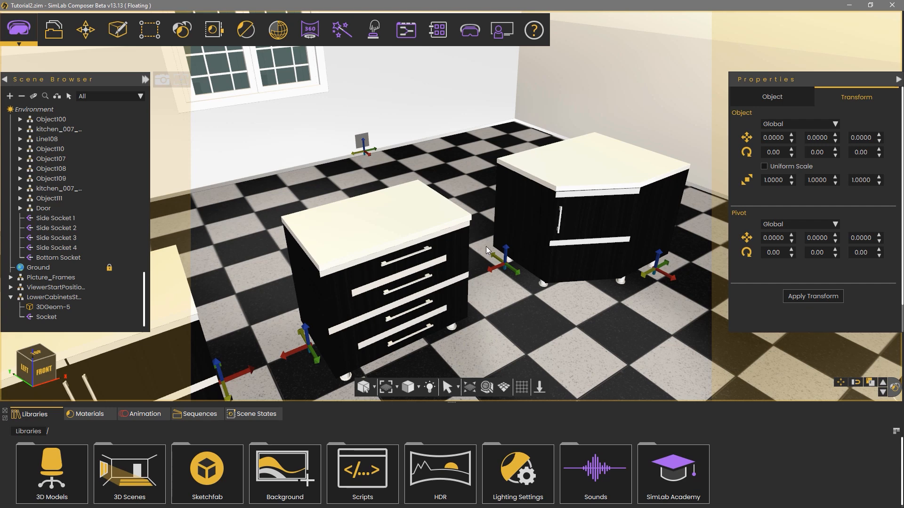
{"action": "left_click", "coordinate": [23, 97]}
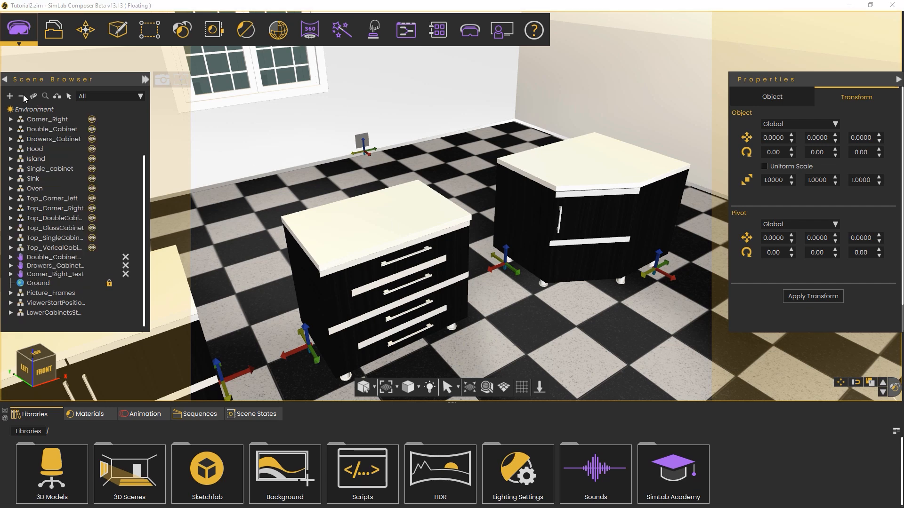
{"action": "left_click", "coordinate": [126, 258]}
{"action": "left_click", "coordinate": [127, 265]}
{"action": "left_click", "coordinate": [126, 275]}
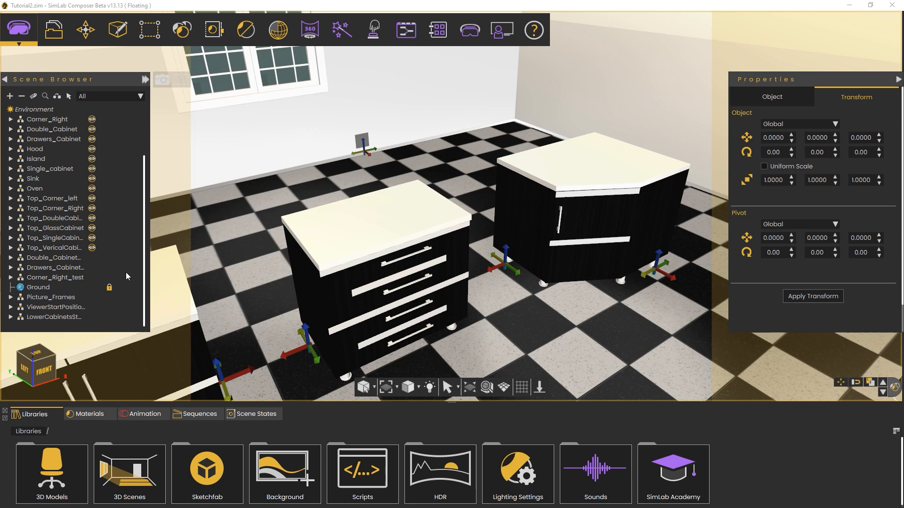
{"action": "left_click", "coordinate": [57, 259]}
{"action": "left_click", "coordinate": [63, 278], "text": "shift"}
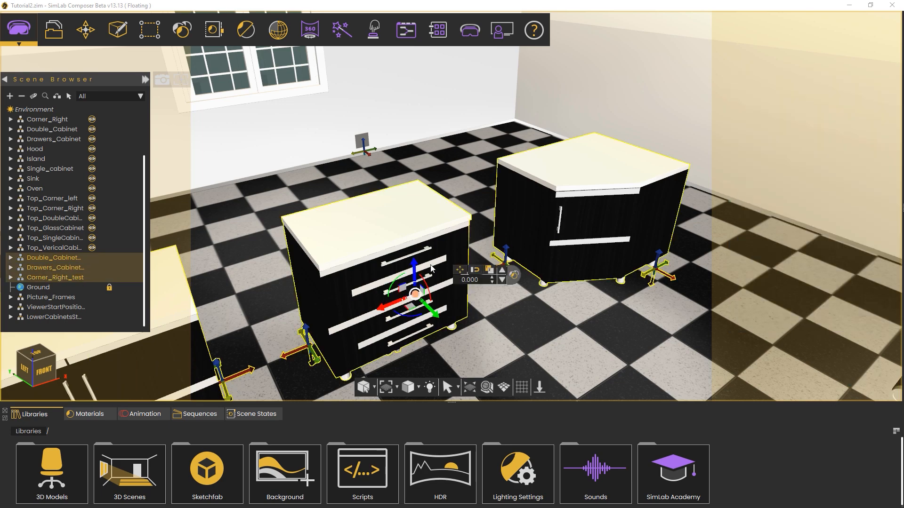
{"action": "key", "text": "Delete"}
Step: Preview Corner_left, Corner_Right and Double_Cabinet on the display platform one at a time, hiding each again
{"action": "middle_click_drag", "start_coordinate": [361, 243], "coordinate": [156, 197]}
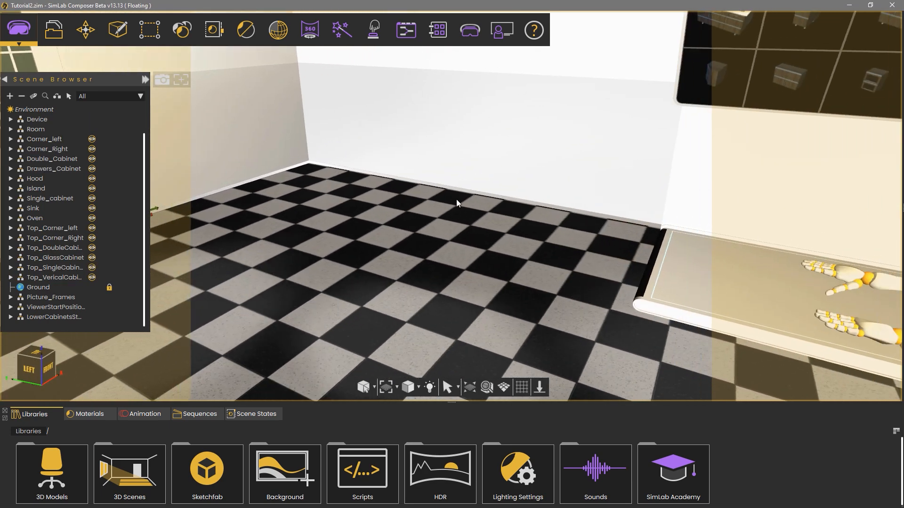
{"action": "middle_click_drag", "start_coordinate": [456, 199], "coordinate": [441, 229]}
{"action": "scroll", "coordinate": [442, 229], "scroll_direction": "up", "scroll_amount": 2}
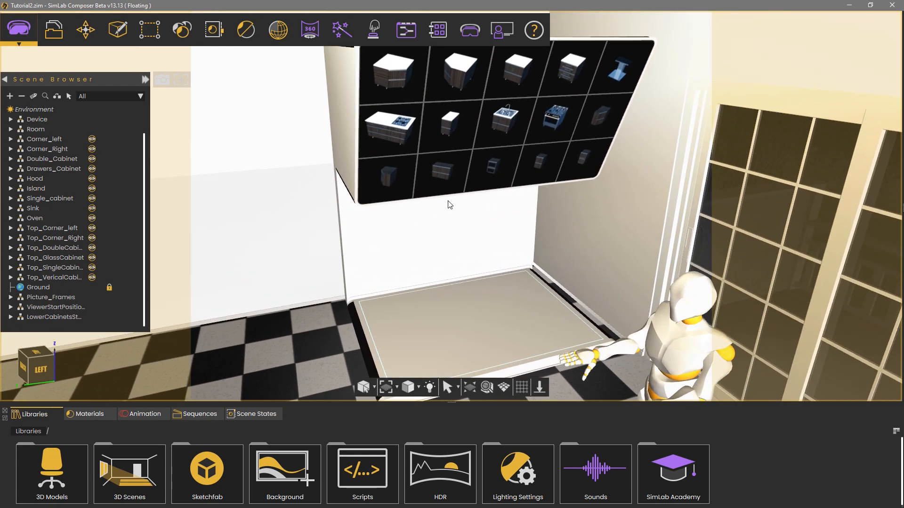
{"action": "mouse_move", "coordinate": [436, 227]}
{"action": "middle_mouse_down"}
{"action": "mouse_move", "coordinate": [450, 230]}
{"action": "mouse_move", "coordinate": [425, 240]}
{"action": "middle_mouse_up"}
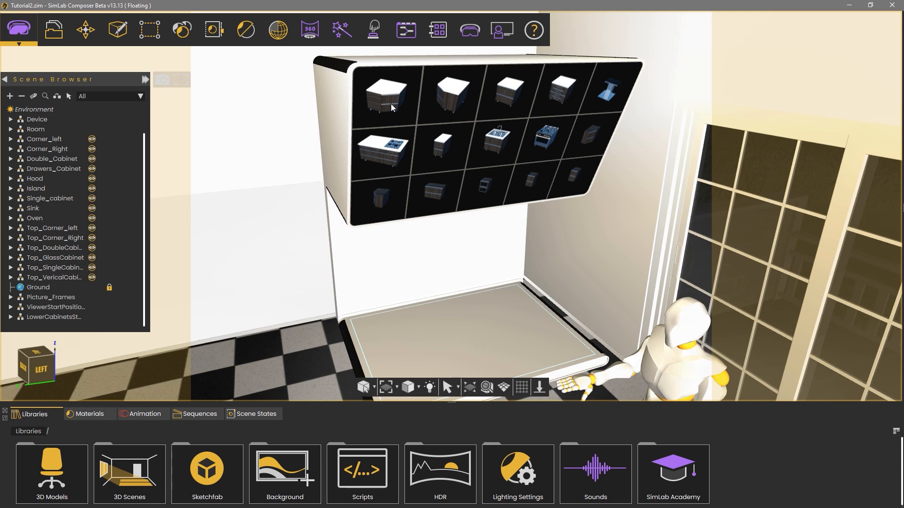
{"action": "left_click", "coordinate": [49, 140]}
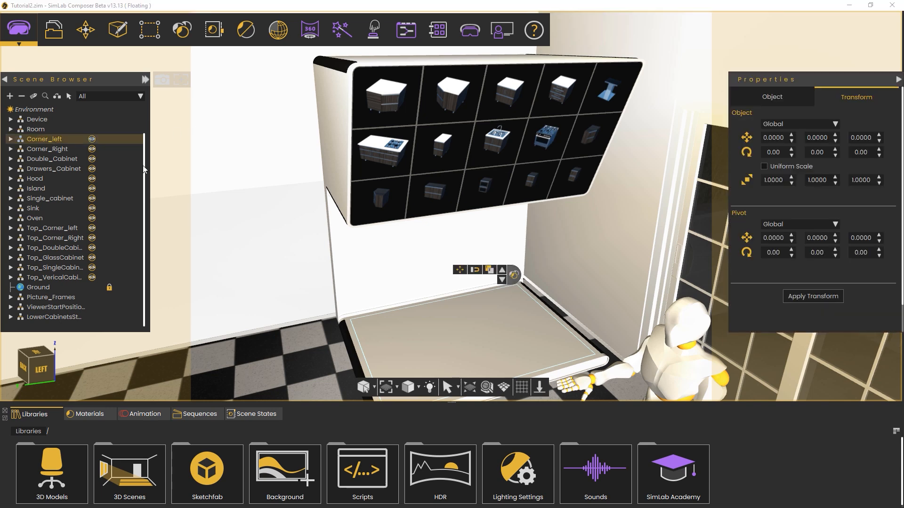
{"action": "key", "text": "h"}
{"action": "key", "text": "h"}
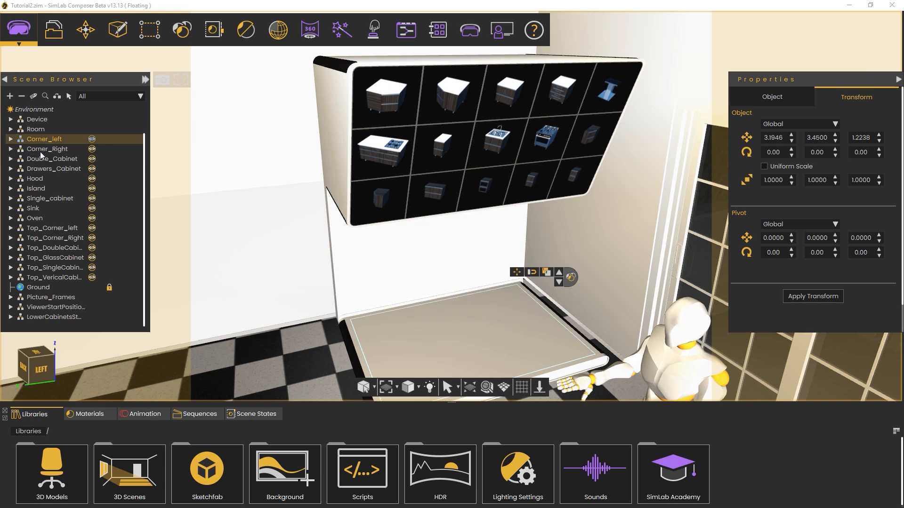
{"action": "key", "text": "Down"}
{"action": "key", "text": "h"}
{"action": "key", "text": "h"}
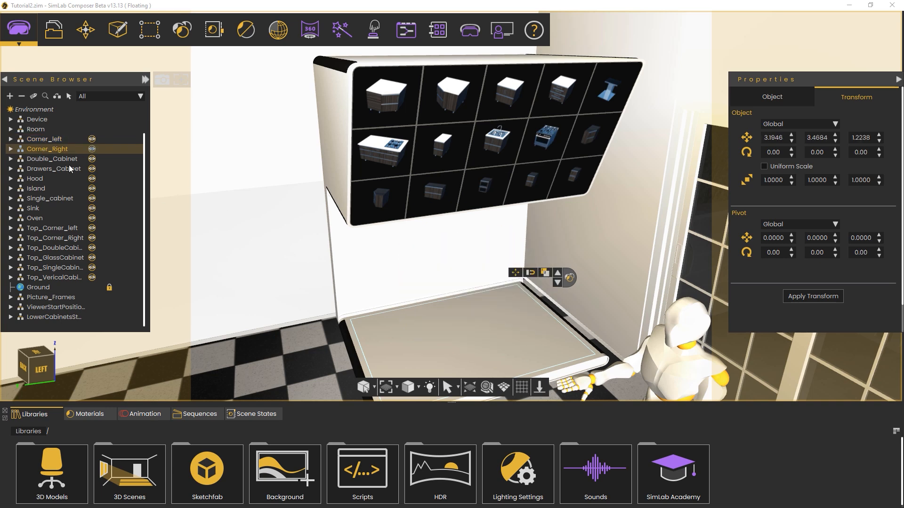
{"action": "key", "text": "Down"}
{"action": "key", "text": "h"}
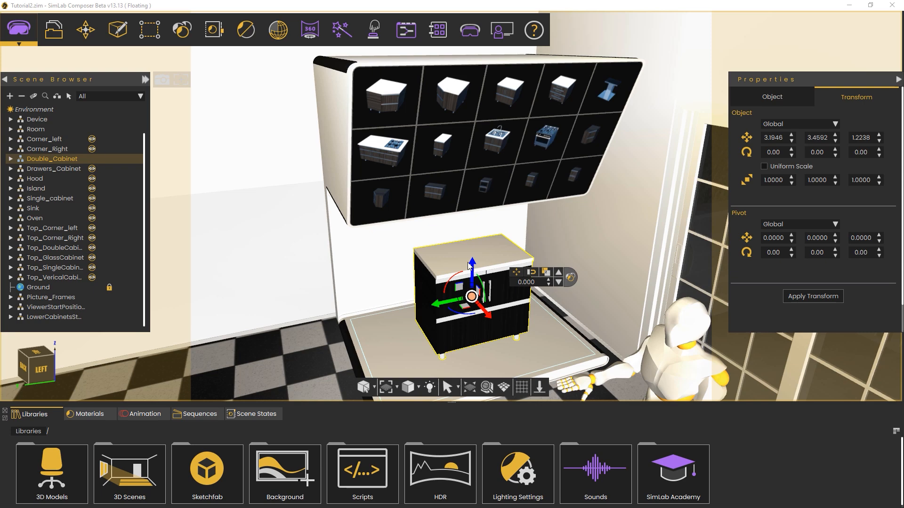
{"action": "key", "text": "h"}
Step: Unhide every kitchen unit from Corner_left down to the vertical top cabinet and select them all
{"action": "left_click", "coordinate": [66, 139]}
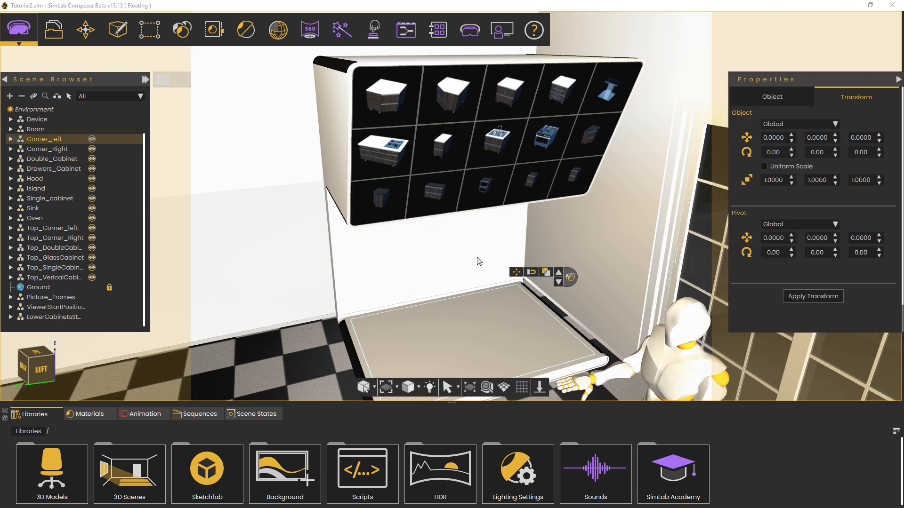
{"action": "key", "text": "h"}
{"action": "scroll", "coordinate": [383, 300], "scroll_direction": "up", "scroll_amount": 1}
{"action": "middle_click_drag", "start_coordinate": [384, 301], "coordinate": [218, 240]}
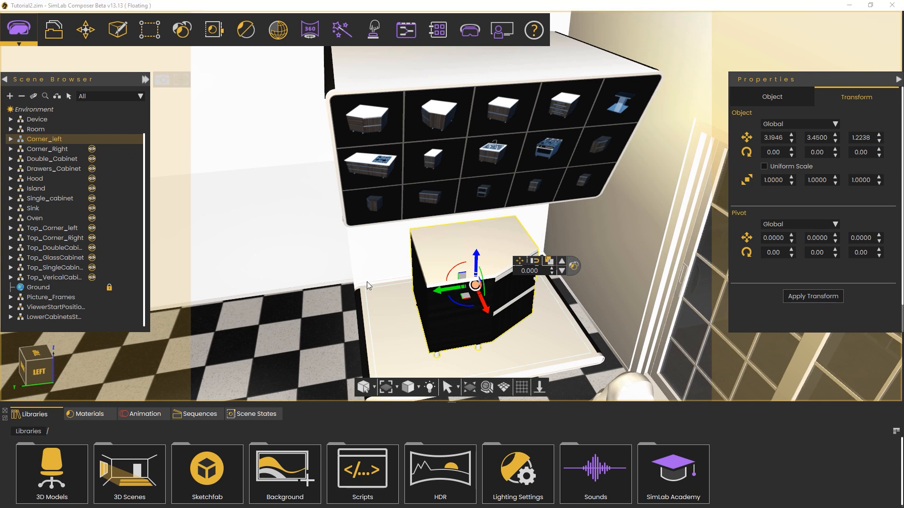
{"action": "middle_click_drag", "start_coordinate": [366, 281], "coordinate": [403, 257]}
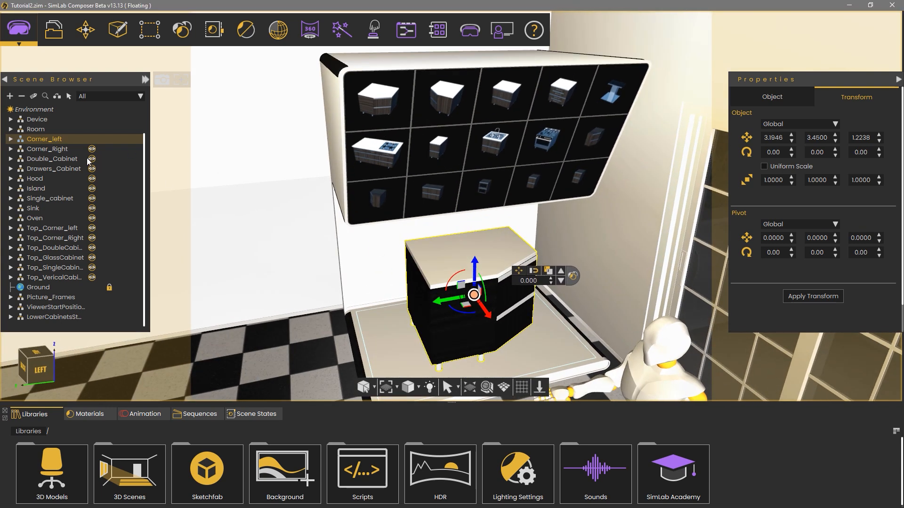
{"action": "left_click", "coordinate": [76, 148]}
{"action": "left_click", "coordinate": [75, 278], "text": "shift"}
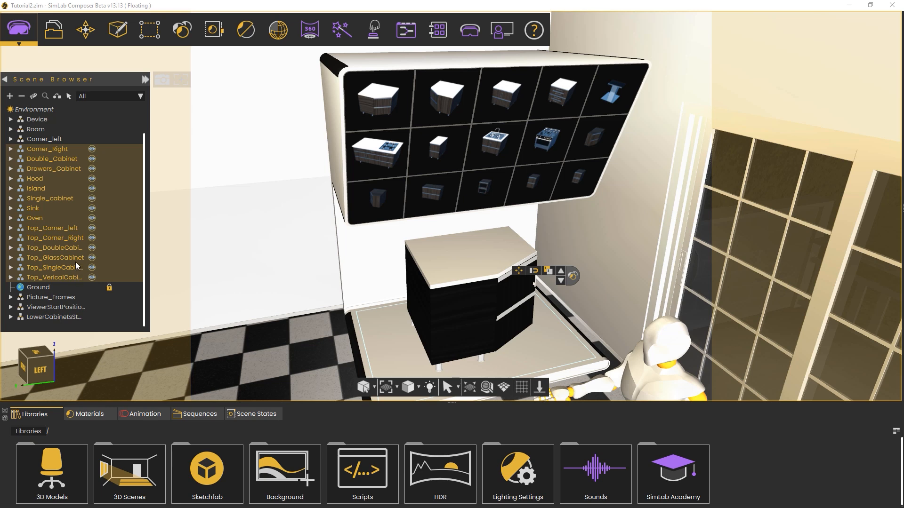
{"action": "left_click", "coordinate": [54, 277]}
{"action": "left_click", "coordinate": [47, 139], "text": "shift"}
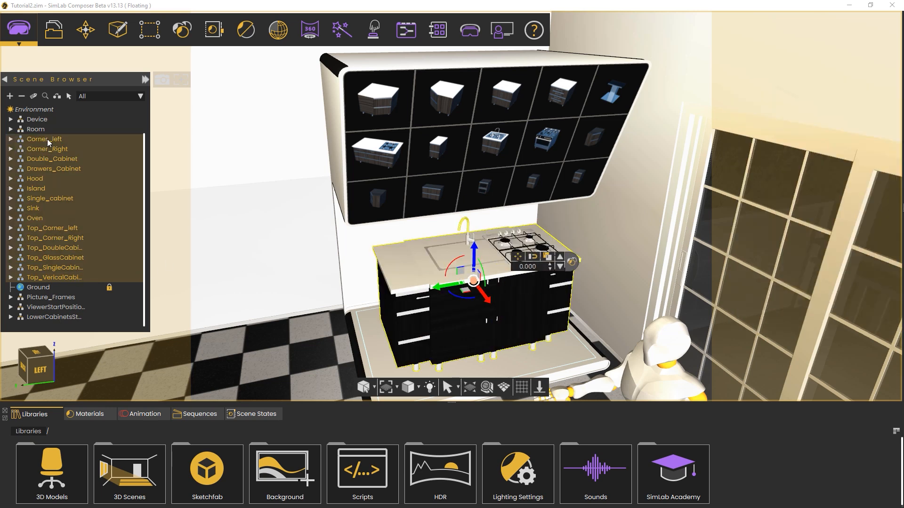
Step: Add automatically placed bottom sockets of type Lower_Cabinets to both lower corners, Double_Cabinet, Drawers_Cabinet, Island, Single_cabinet, Sink and Oven, making them grabbable
{"action": "left_click", "coordinate": [373, 32]}
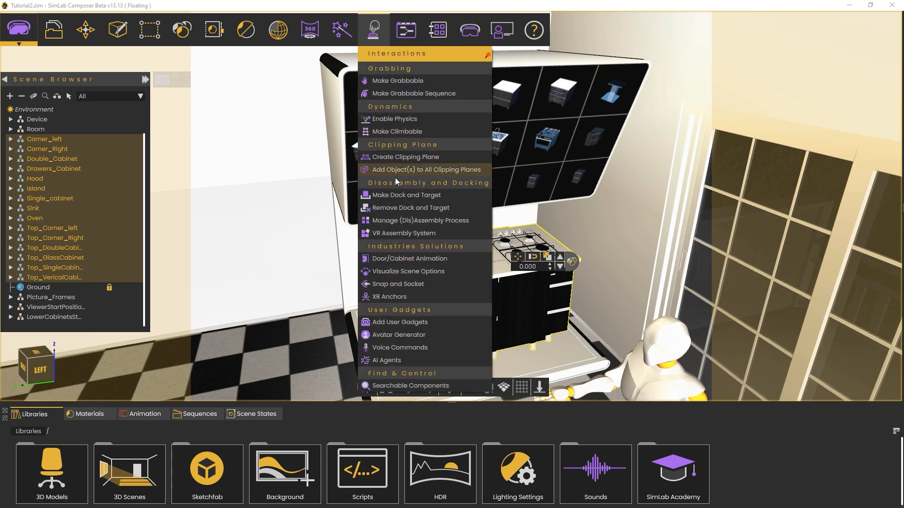
{"action": "left_click", "coordinate": [396, 284]}
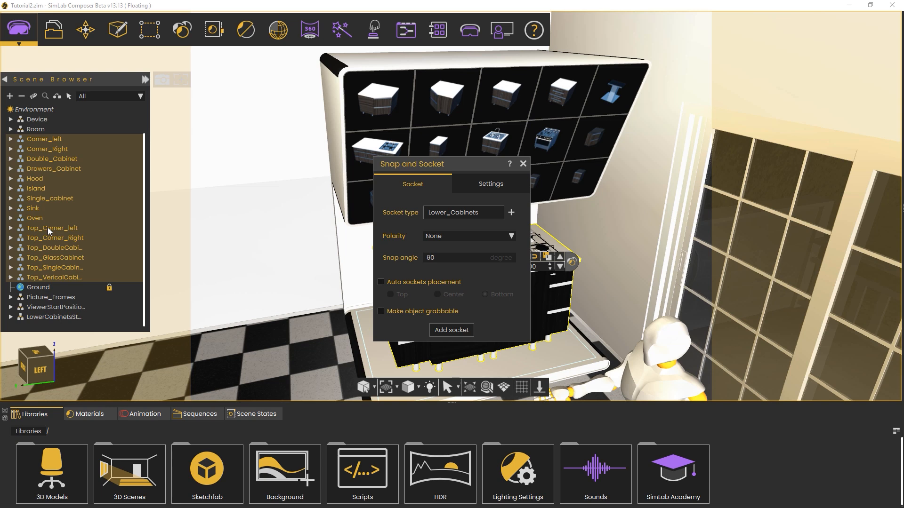
{"action": "left_click", "coordinate": [59, 140]}
{"action": "left_click", "coordinate": [58, 150], "text": "ctrl"}
{"action": "left_click", "coordinate": [60, 160], "text": "ctrl"}
{"action": "left_click", "coordinate": [56, 169], "text": "ctrl"}
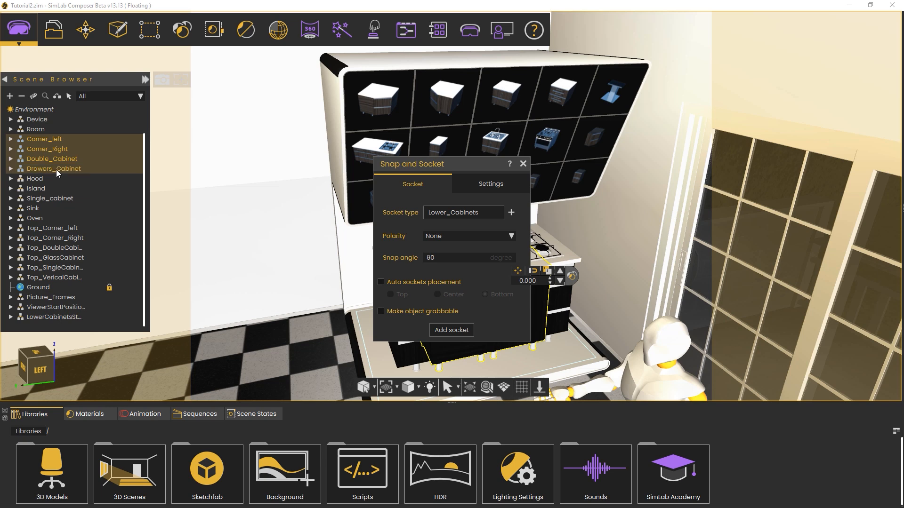
{"action": "left_click", "coordinate": [46, 188], "text": "ctrl"}
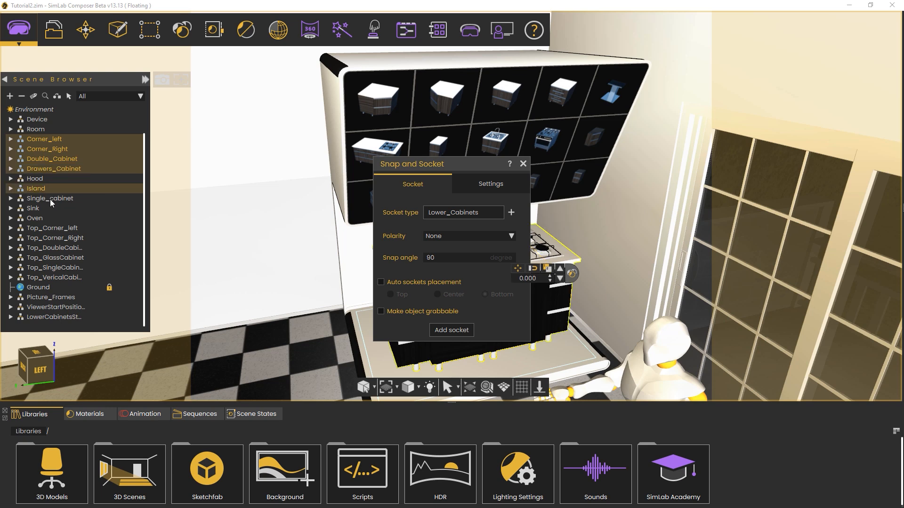
{"action": "left_click", "coordinate": [50, 199], "text": "ctrl"}
{"action": "left_click", "coordinate": [38, 209], "text": "ctrl"}
{"action": "left_click", "coordinate": [39, 218], "text": "ctrl"}
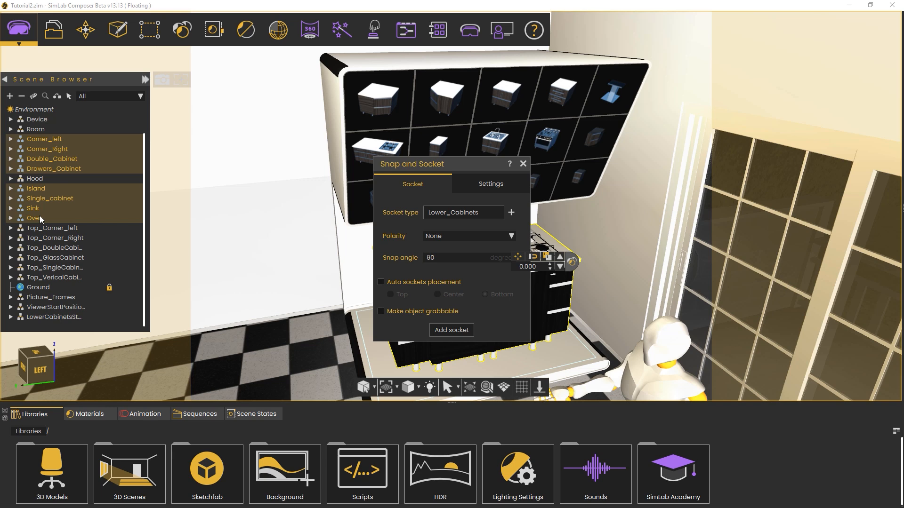
{"action": "left_click", "coordinate": [381, 283]}
{"action": "left_click", "coordinate": [381, 311]}
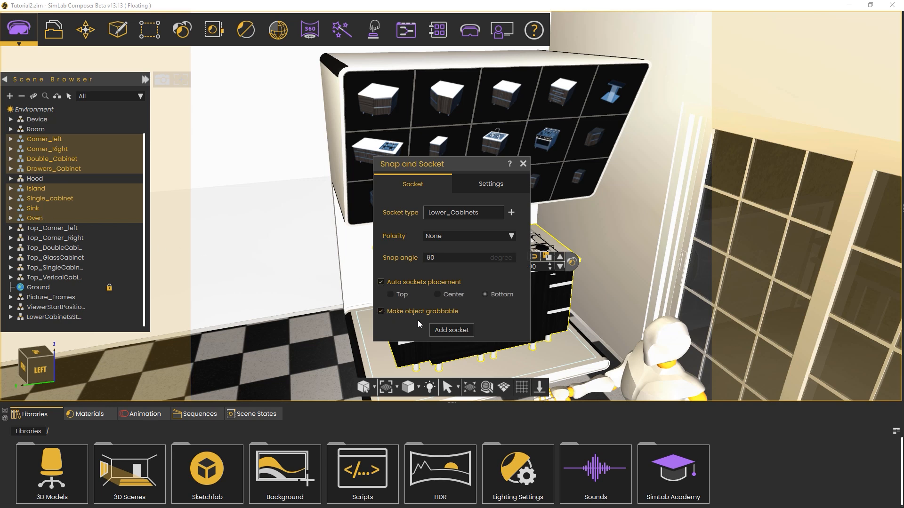
{"action": "left_click", "coordinate": [448, 330]}
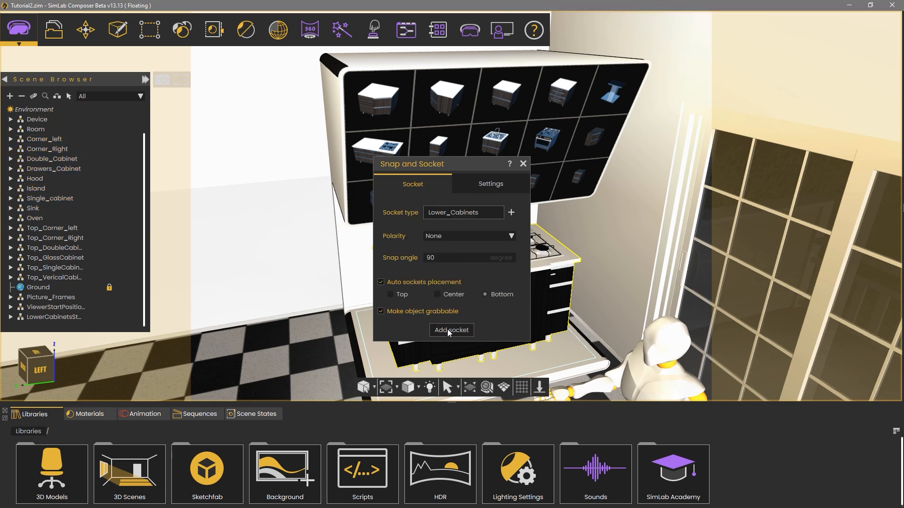
Step: Create a new socket type named Upper_Cabinet and choose it as the active socket type
{"action": "left_click", "coordinate": [511, 213]}
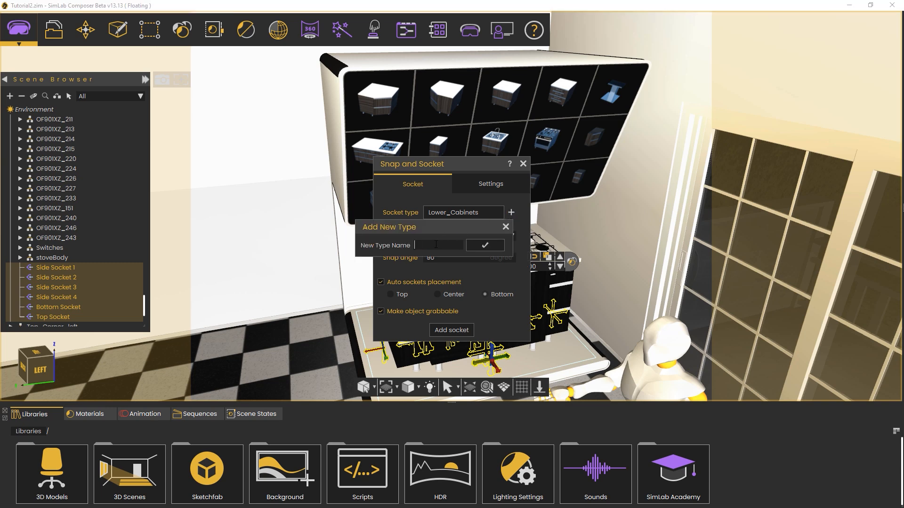
{"action": "type", "text": "Upper_Cabinet"}
{"action": "left_click", "coordinate": [474, 245]}
{"action": "left_click", "coordinate": [470, 213]}
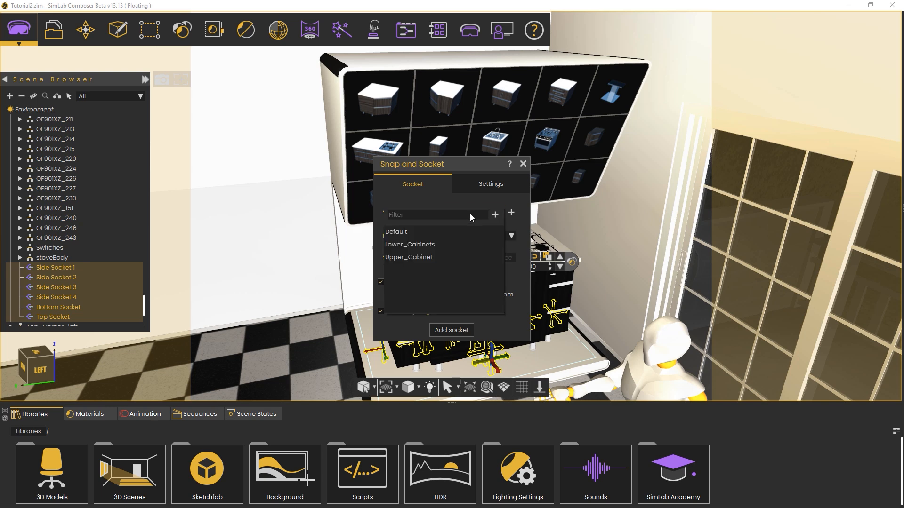
{"action": "left_click", "coordinate": [406, 257]}
Step: Collapse the expanded scene tree so the top-level upper cabinet groups can be reached
{"action": "scroll", "coordinate": [92, 195], "scroll_direction": "up", "scroll_amount": 5}
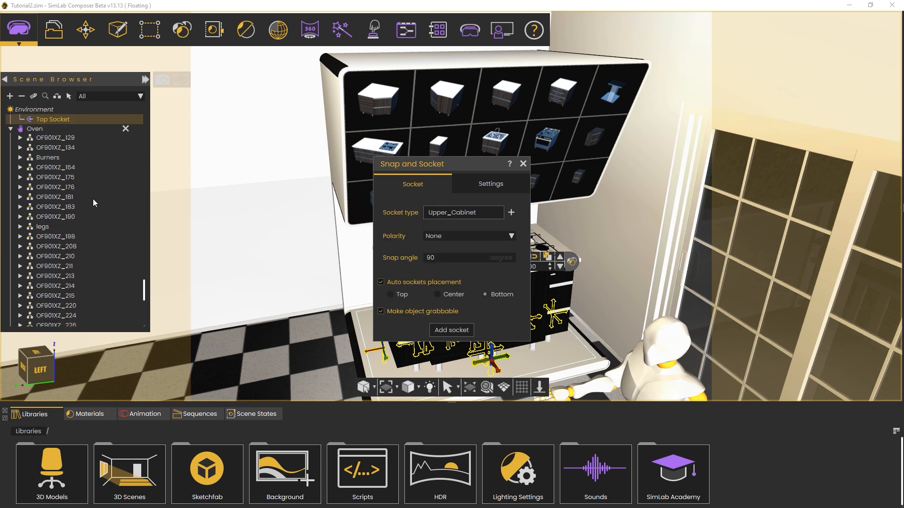
{"action": "left_click", "coordinate": [21, 97]}
{"action": "scroll", "coordinate": [87, 231], "scroll_direction": "up", "scroll_amount": 1}
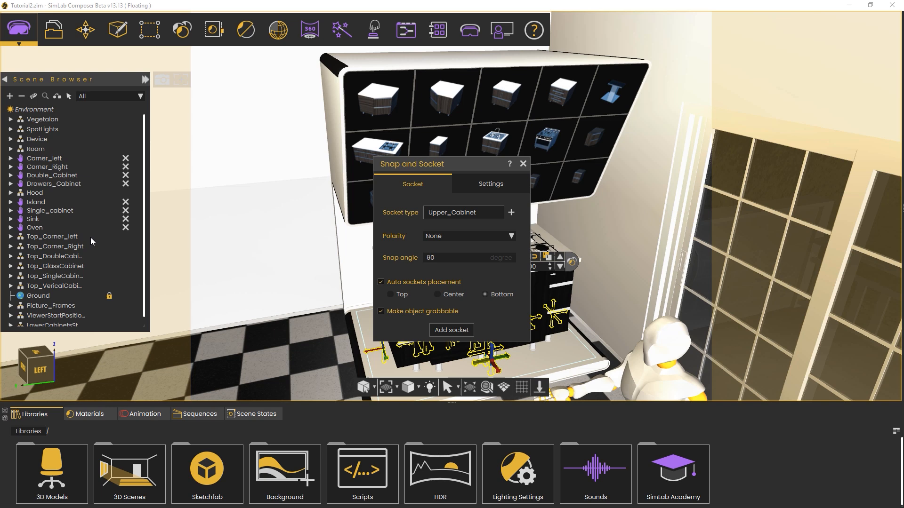
Step: Add automatically placed top sockets of type Upper_Cabinet to Hood and all six Top cabinets, making the objects grabbable
{"action": "left_click", "coordinate": [35, 194]}
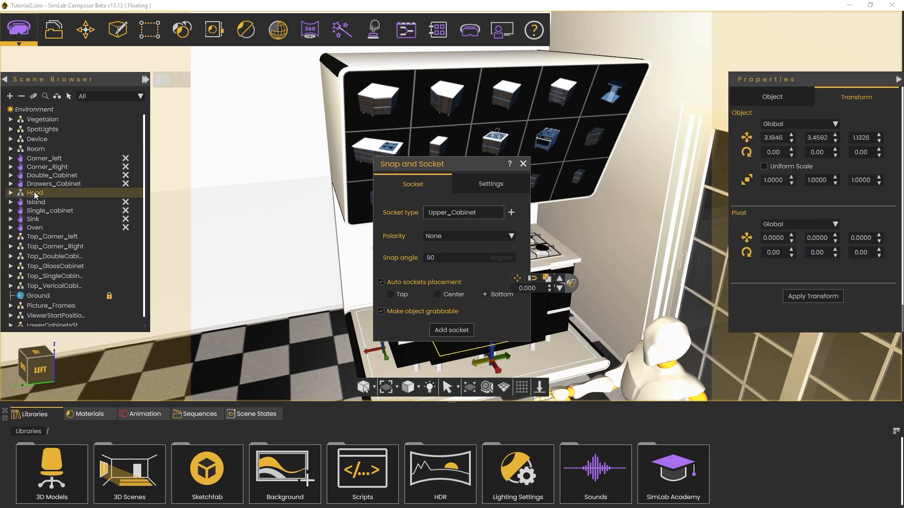
{"action": "left_click", "coordinate": [57, 237], "text": "ctrl"}
{"action": "left_click", "coordinate": [58, 247], "text": "ctrl"}
{"action": "left_click", "coordinate": [59, 256], "text": "ctrl"}
{"action": "left_click", "coordinate": [58, 266], "text": "ctrl"}
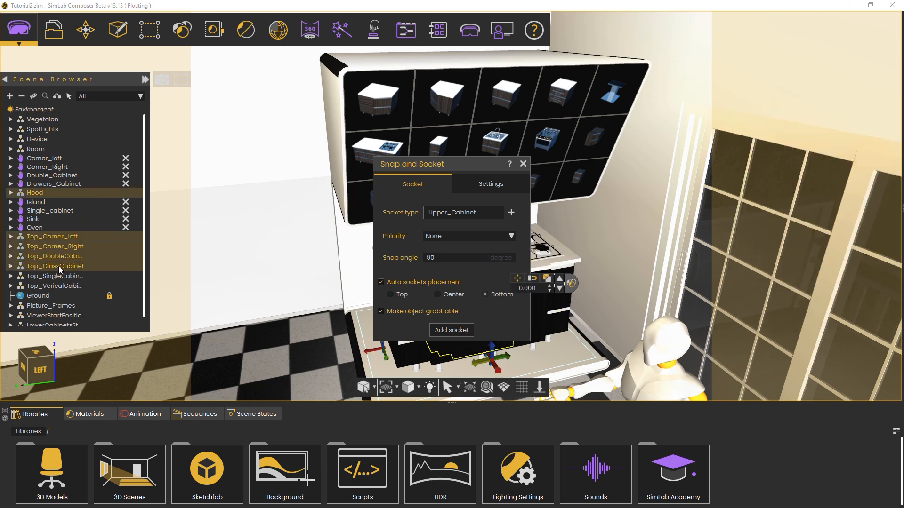
{"action": "left_click", "coordinate": [59, 275], "text": "ctrl"}
{"action": "left_click", "coordinate": [59, 285], "text": "ctrl"}
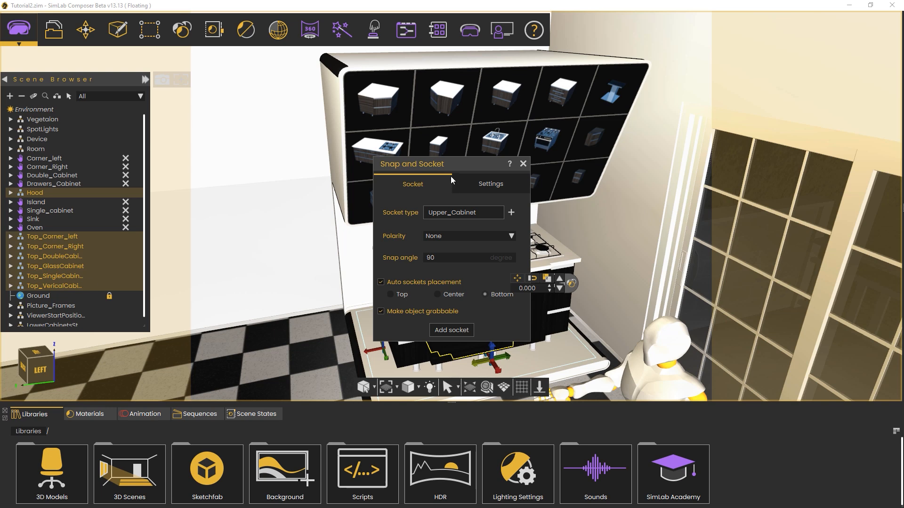
{"action": "left_click_drag", "start_coordinate": [439, 165], "coordinate": [390, 156]}
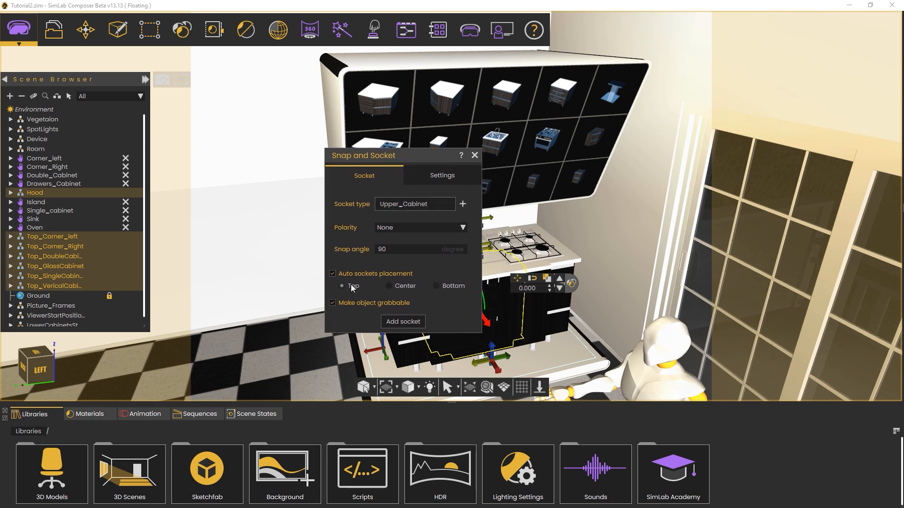
{"action": "left_click", "coordinate": [402, 322]}
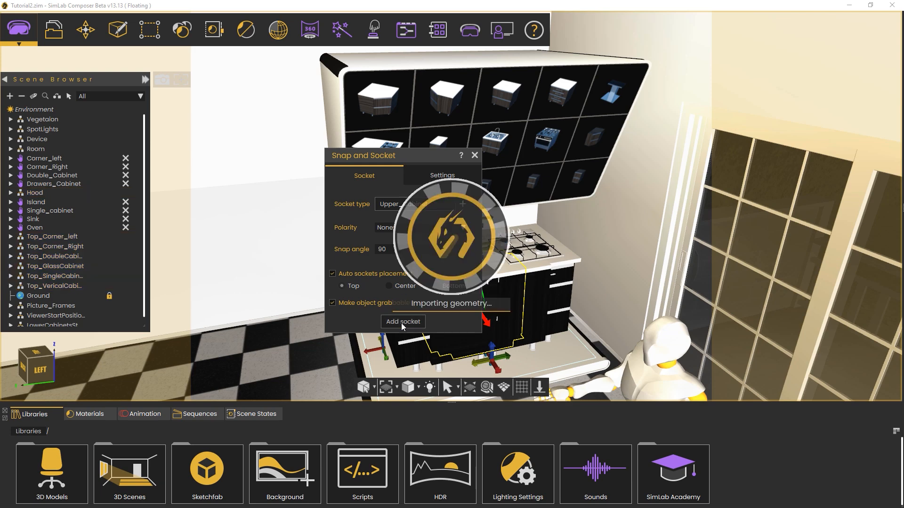
{"action": "left_click", "coordinate": [475, 155]}
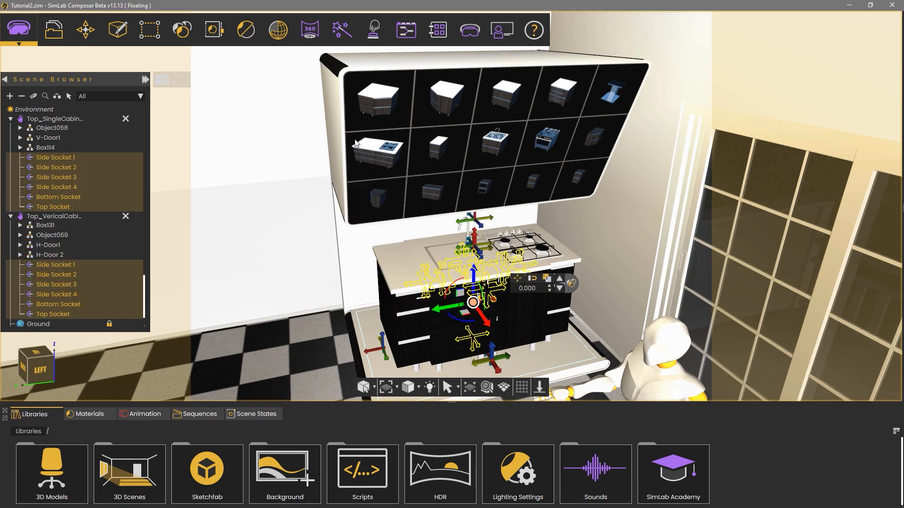
Step: Isolate Corner_left and check the VR snapping socket type assigned to its Top Socket
{"action": "left_click", "coordinate": [23, 96]}
{"action": "middle_click_drag", "start_coordinate": [278, 226], "coordinate": [363, 205]}
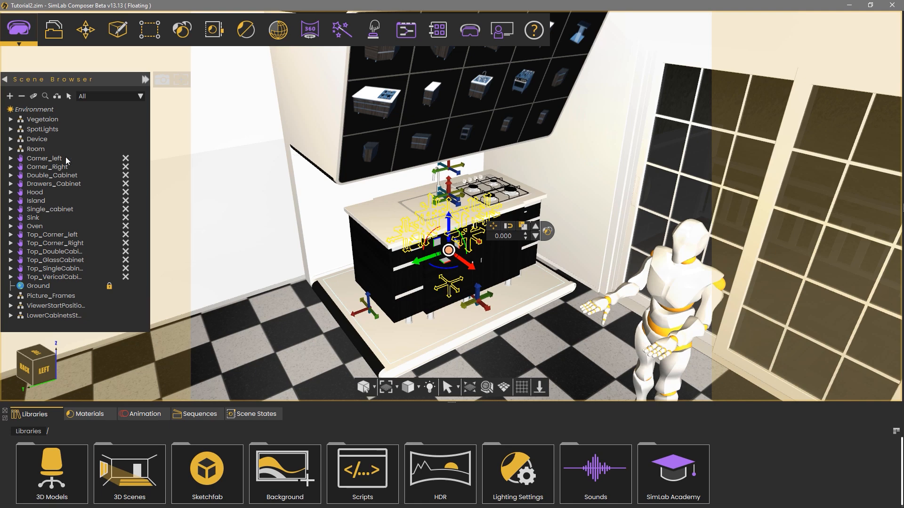
{"action": "left_click", "coordinate": [47, 159]}
{"action": "scroll", "coordinate": [271, 246], "scroll_direction": "up", "scroll_amount": 3}
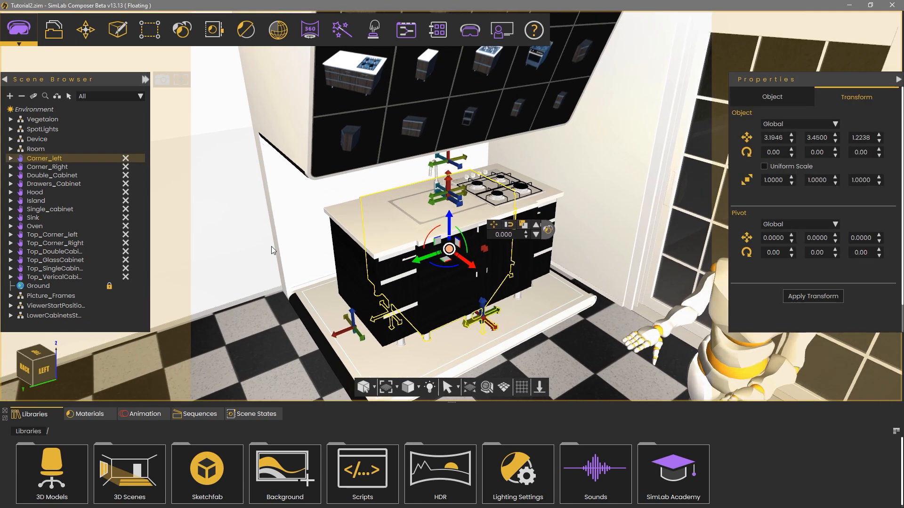
{"action": "key", "text": "i"}
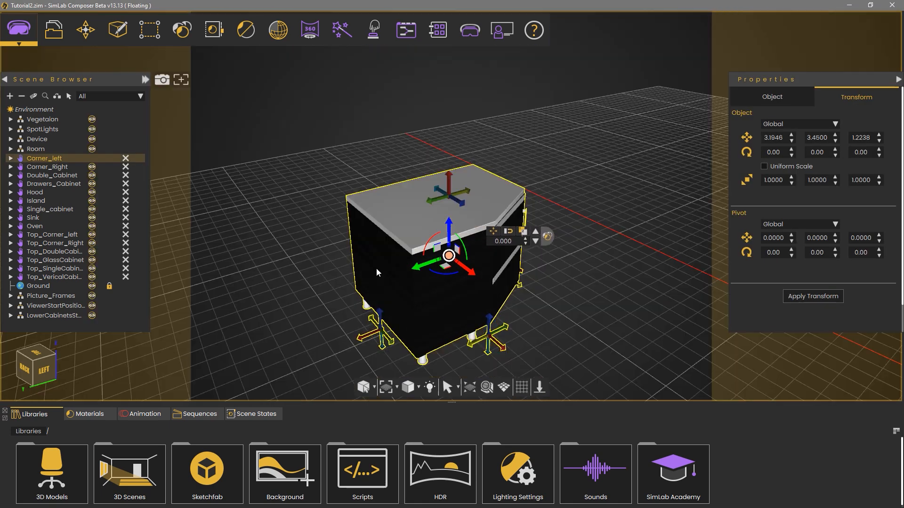
{"action": "middle_click_drag", "start_coordinate": [605, 303], "coordinate": [572, 306]}
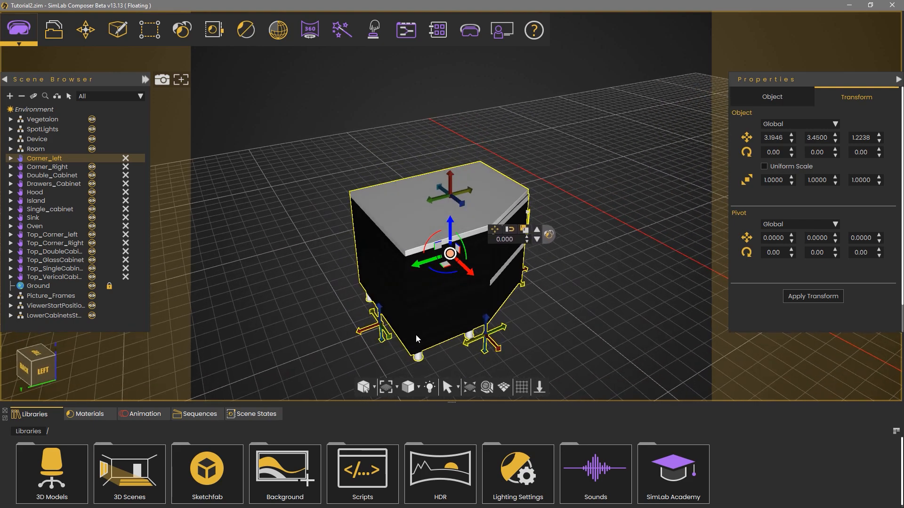
{"action": "left_click", "coordinate": [451, 179]}
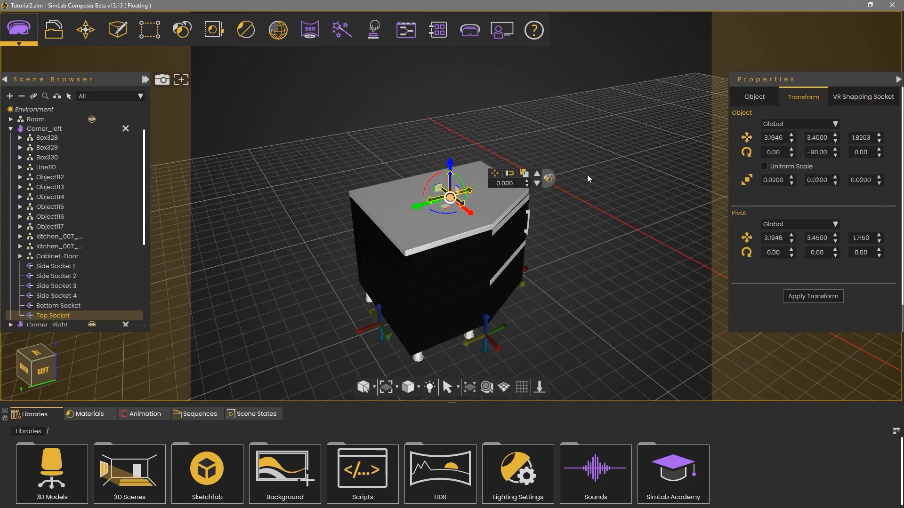
{"action": "left_click", "coordinate": [854, 102]}
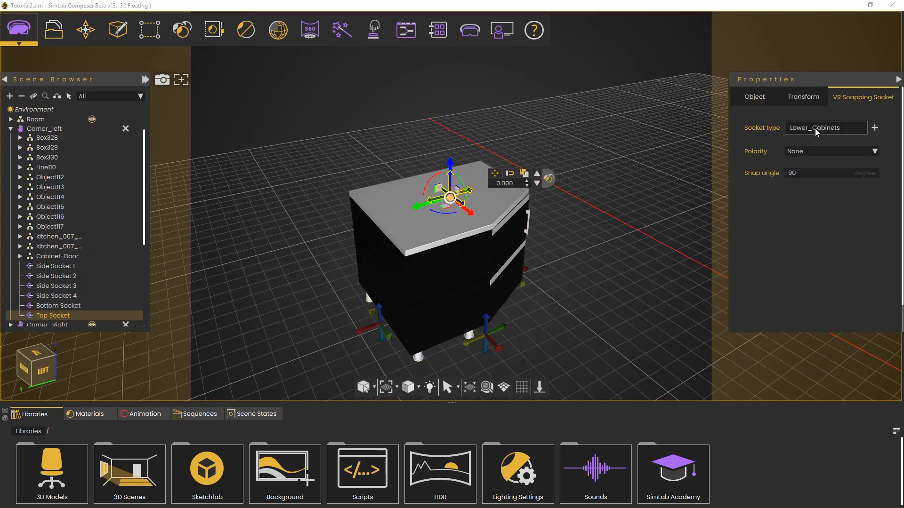
Step: Isolate Top_Corner_Right and check the VR snapping socket type assigned to its Side Socket 2
{"action": "left_click", "coordinate": [21, 97]}
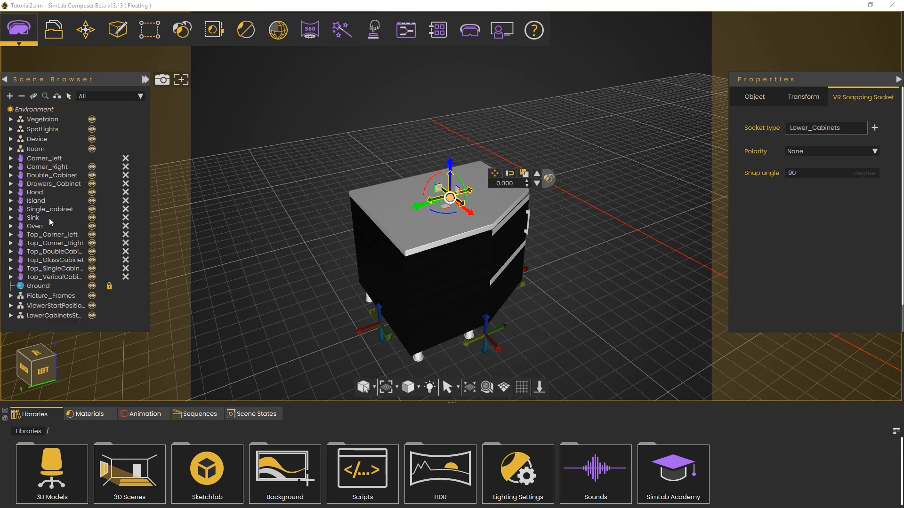
{"action": "left_click", "coordinate": [50, 243]}
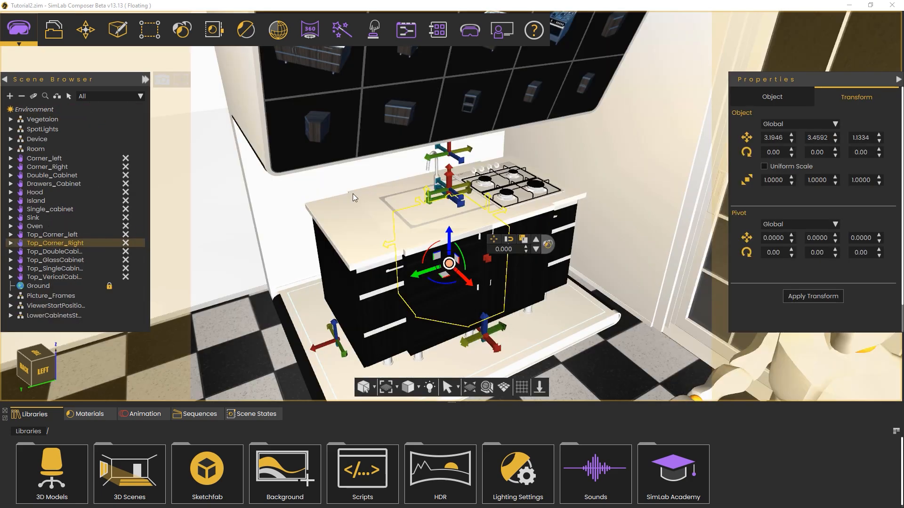
{"action": "key", "text": "i"}
{"action": "middle_click_drag", "start_coordinate": [326, 199], "coordinate": [415, 149]}
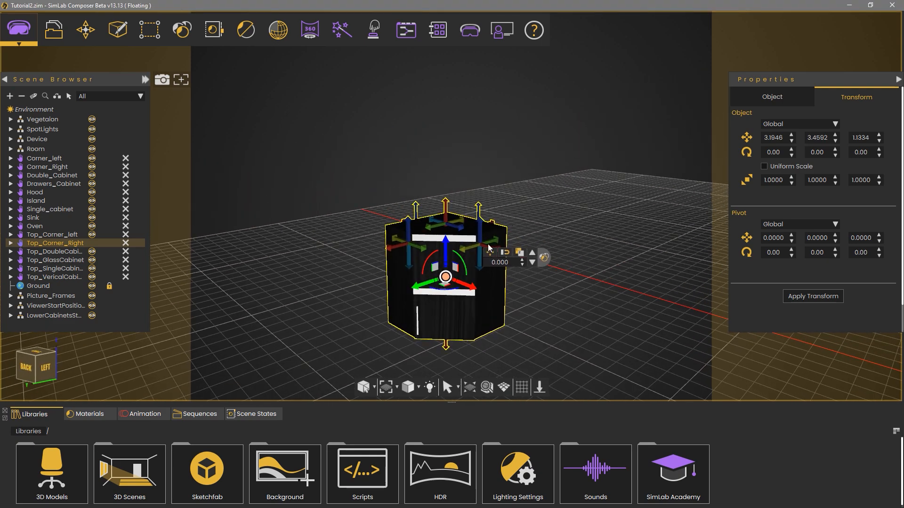
{"action": "left_click", "coordinate": [480, 209]}
{"action": "left_click", "coordinate": [849, 99]}
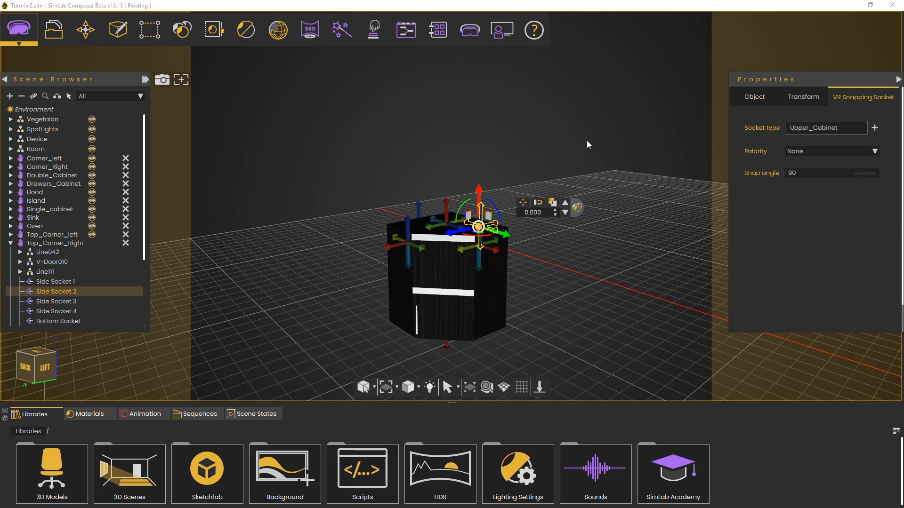
Step: Shift Side Socket 1 and Side Socket 4 of Top_Corner_Right away from the door, centring them on the narrow side panels
{"action": "middle_click_drag", "start_coordinate": [489, 142], "coordinate": [513, 265]}
{"action": "scroll", "coordinate": [560, 311], "scroll_direction": "up", "scroll_amount": 4}
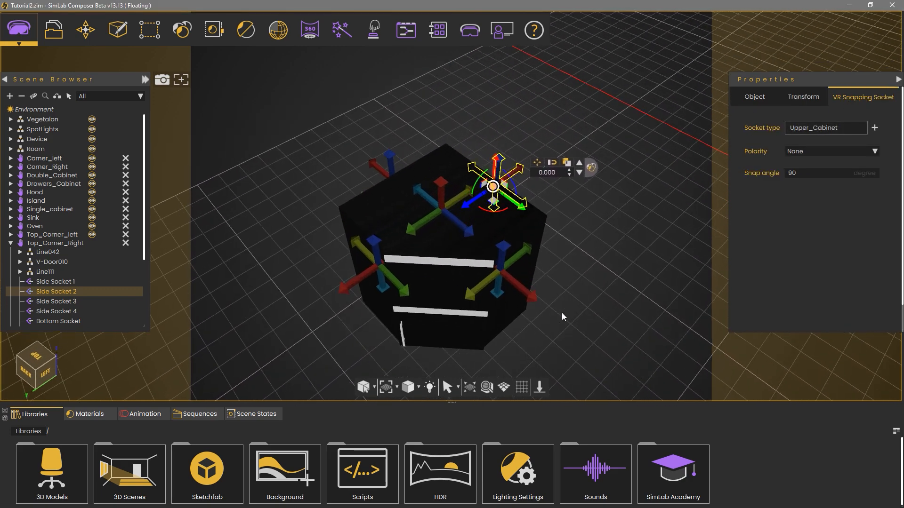
{"action": "middle_click_drag", "start_coordinate": [561, 313], "coordinate": [546, 269]}
{"action": "scroll", "coordinate": [559, 292], "scroll_direction": "up", "scroll_amount": 2}
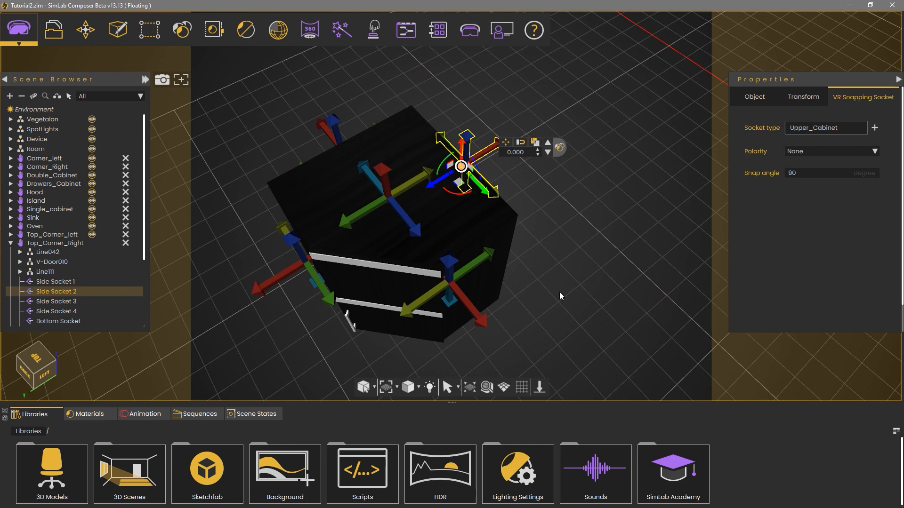
{"action": "left_click", "coordinate": [454, 281]}
{"action": "left_click_drag", "start_coordinate": [453, 281], "coordinate": [447, 289]}
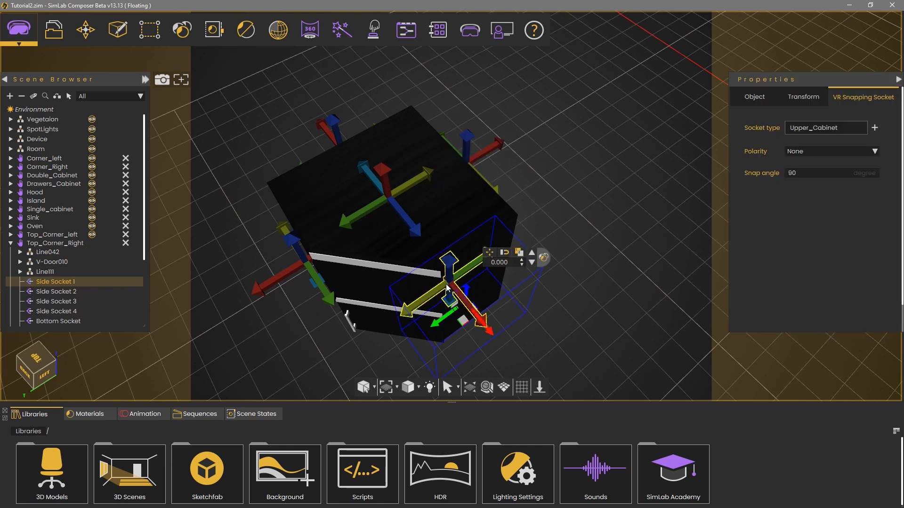
{"action": "left_click_drag", "start_coordinate": [441, 323], "coordinate": [472, 302]}
{"action": "left_click", "coordinate": [311, 279]}
{"action": "middle_click_drag", "start_coordinate": [312, 275], "coordinate": [305, 333]}
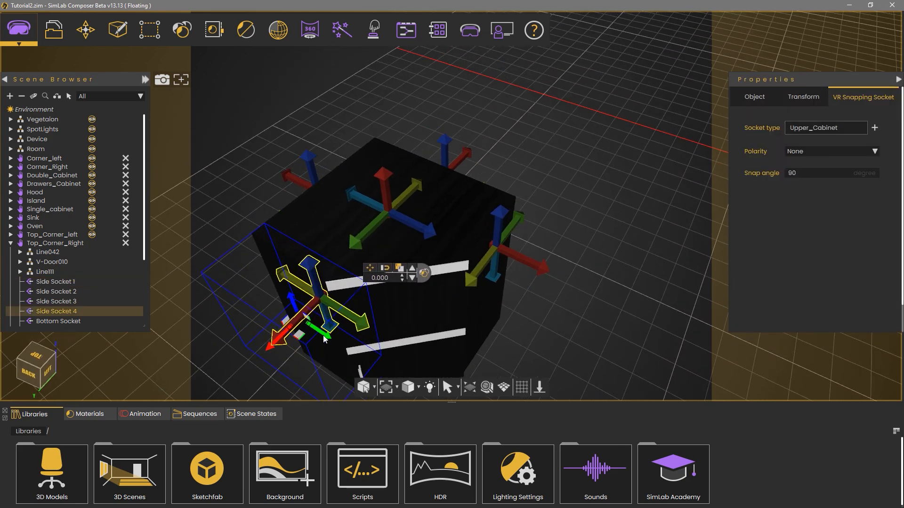
{"action": "left_click_drag", "start_coordinate": [322, 336], "coordinate": [306, 322]}
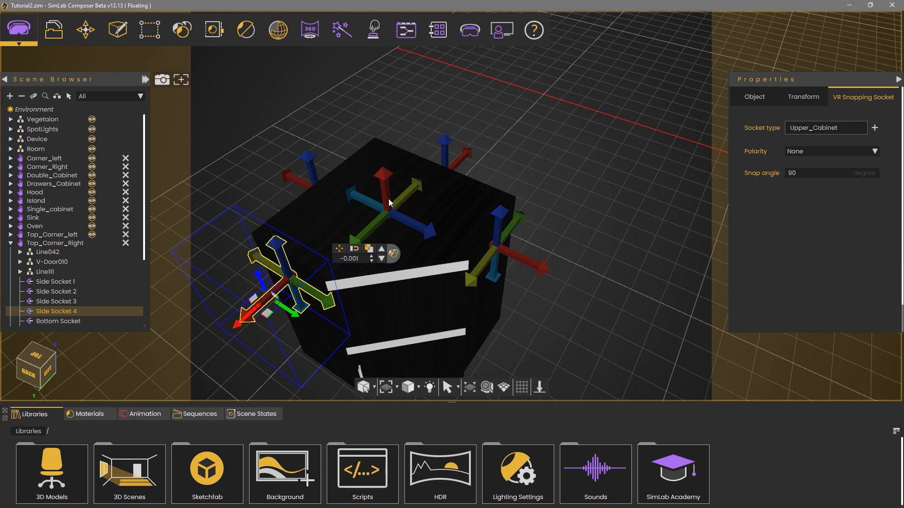
Step: Delete the Top Socket and Bottom Socket of Top_Corner_Right, keeping only its four side sockets
{"action": "left_click", "coordinate": [447, 238]}
{"action": "left_click", "coordinate": [538, 259]}
{"action": "middle_click_drag", "start_coordinate": [539, 258], "coordinate": [584, 342]}
{"action": "scroll", "coordinate": [565, 343], "scroll_direction": "down", "scroll_amount": 3}
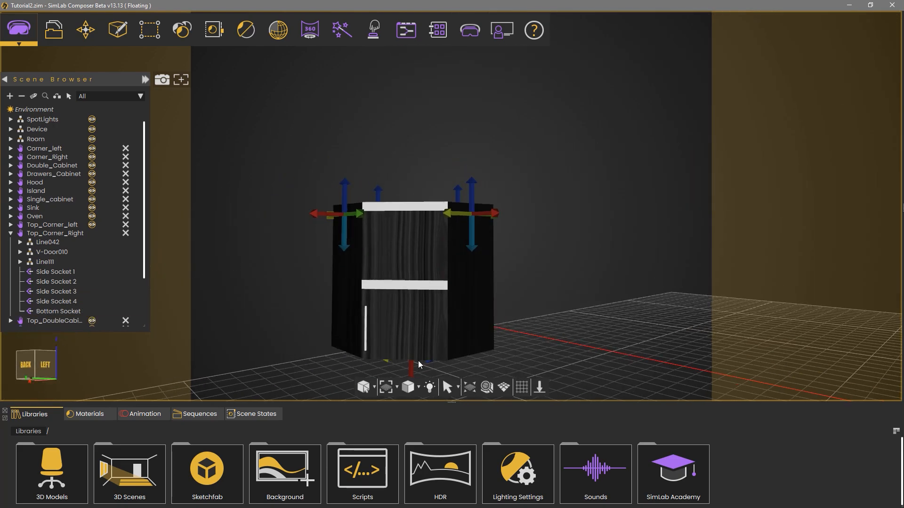
{"action": "left_click", "coordinate": [419, 363]}
{"action": "key", "text": "Delete"}
{"action": "middle_click_drag", "start_coordinate": [522, 353], "coordinate": [533, 300]}
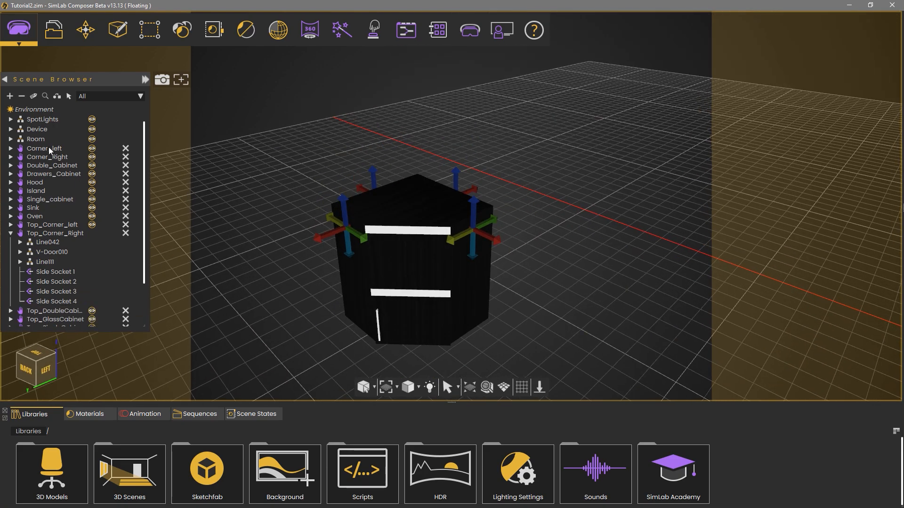
Step: Isolate Corner_left and slide its Side Socket 1 along the cabinet side to about X 2.60, Y 3.86
{"action": "left_click", "coordinate": [49, 151]}
{"action": "key", "text": "i"}
{"action": "key", "text": "i"}
{"action": "scroll", "coordinate": [212, 196], "scroll_direction": "down", "scroll_amount": 2}
{"action": "left_click", "coordinate": [475, 327]}
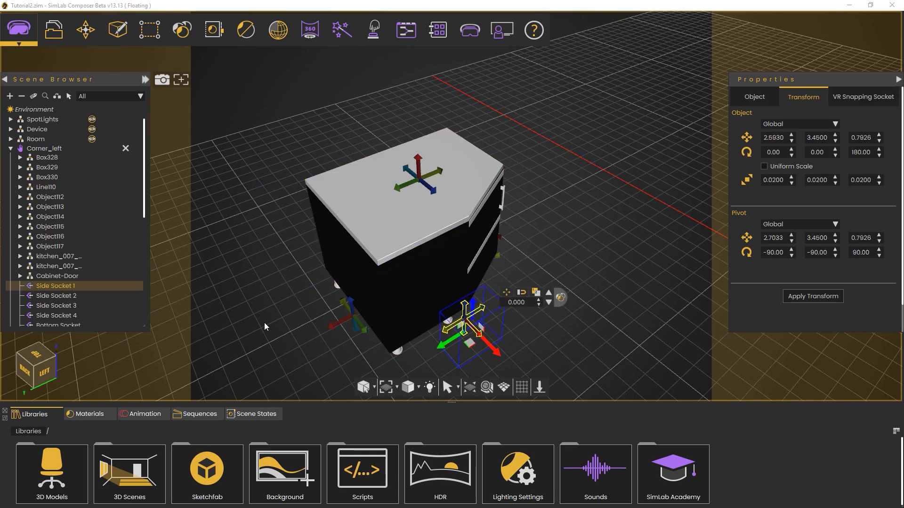
{"action": "middle_click_drag", "start_coordinate": [600, 253], "coordinate": [484, 256]}
{"action": "scroll", "coordinate": [601, 207], "scroll_direction": "up", "scroll_amount": 3}
{"action": "left_click_drag", "start_coordinate": [407, 332], "coordinate": [324, 310]}
{"action": "left_click_drag", "start_coordinate": [338, 353], "coordinate": [340, 351]}
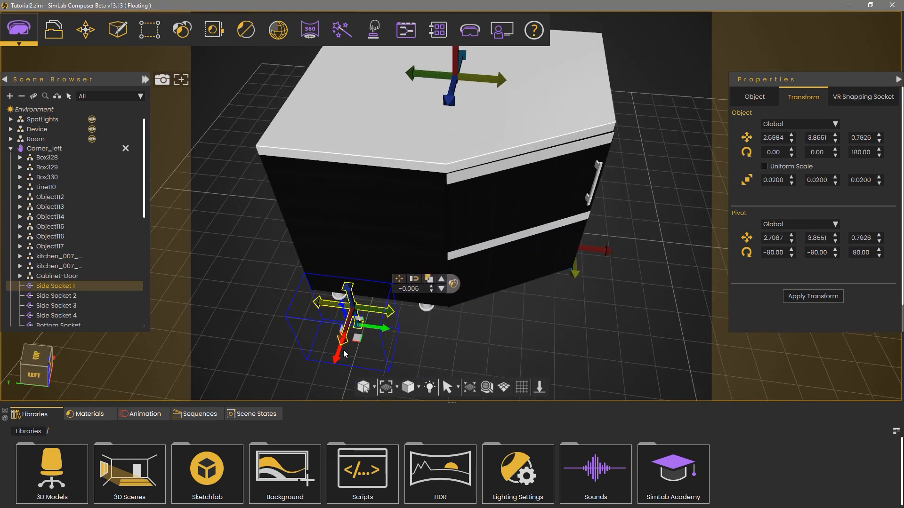
Step: Slide Side Socket 2 of Corner_left along its side panel to about X 3.48, Y 2.74
{"action": "middle_click_drag", "start_coordinate": [344, 354], "coordinate": [265, 315]}
{"action": "left_click", "coordinate": [625, 376]}
{"action": "middle_click_drag", "start_coordinate": [626, 376], "coordinate": [570, 336]}
{"action": "left_click_drag", "start_coordinate": [506, 348], "coordinate": [563, 322]}
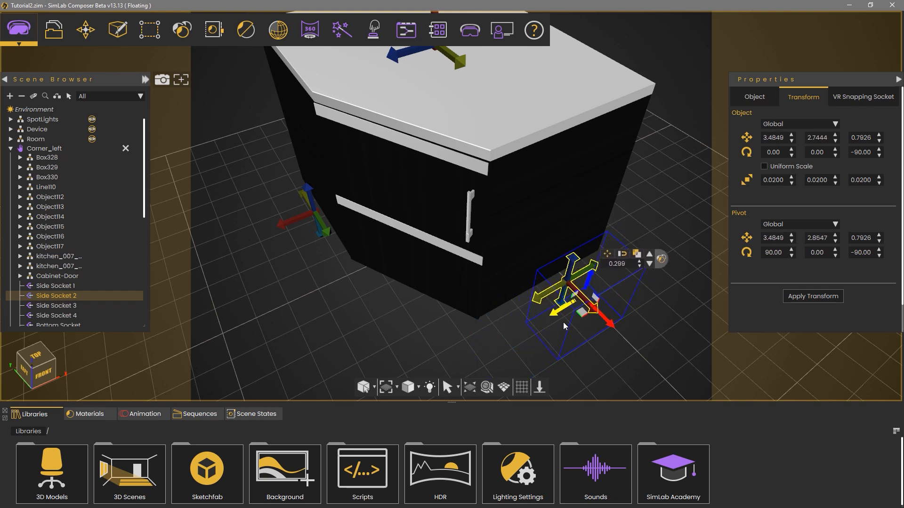
{"action": "middle_click_drag", "start_coordinate": [450, 306], "coordinate": [439, 117]}
{"action": "left_click", "coordinate": [420, 84]}
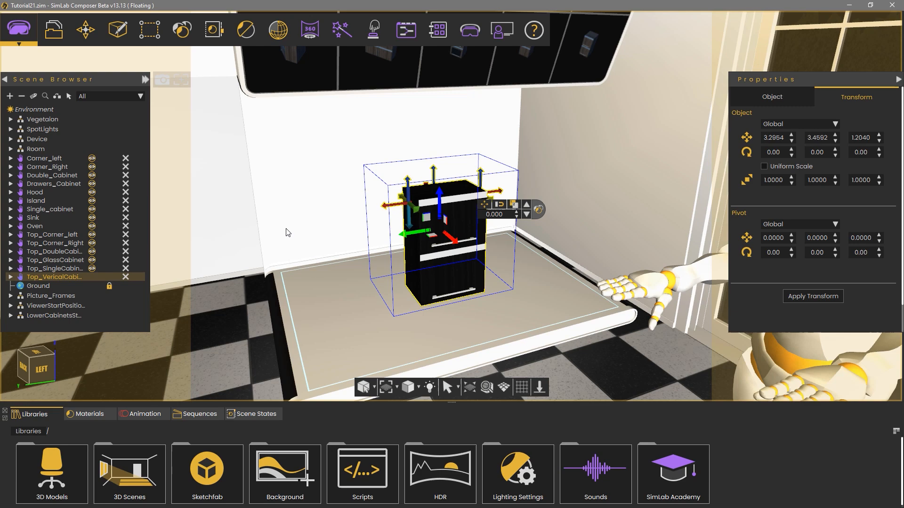
Step: Select Button1, the left lower corner cabinet's button on the device screen, and open the Training Builder
{"action": "mouse_move", "coordinate": [255, 172]}
{"action": "middle_mouse_down"}
{"action": "mouse_move", "coordinate": [235, 193]}
{"action": "mouse_move", "coordinate": [297, 246]}
{"action": "middle_mouse_up"}
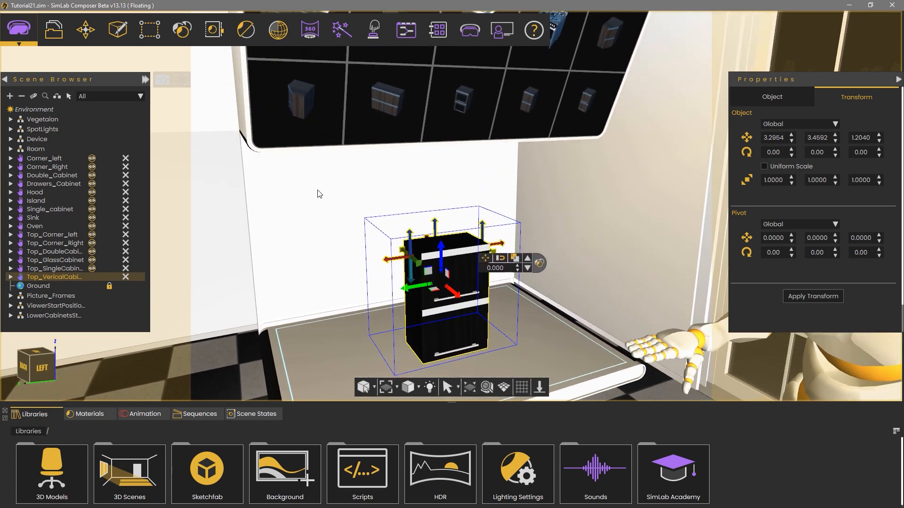
{"action": "middle_click_drag", "start_coordinate": [317, 195], "coordinate": [300, 278]}
{"action": "scroll", "coordinate": [304, 271], "scroll_direction": "down", "scroll_amount": 3}
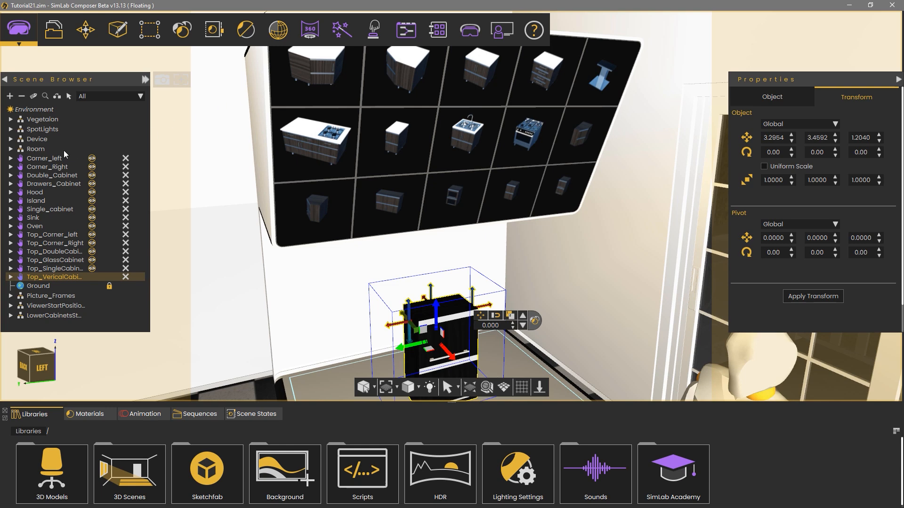
{"action": "left_click", "coordinate": [332, 71]}
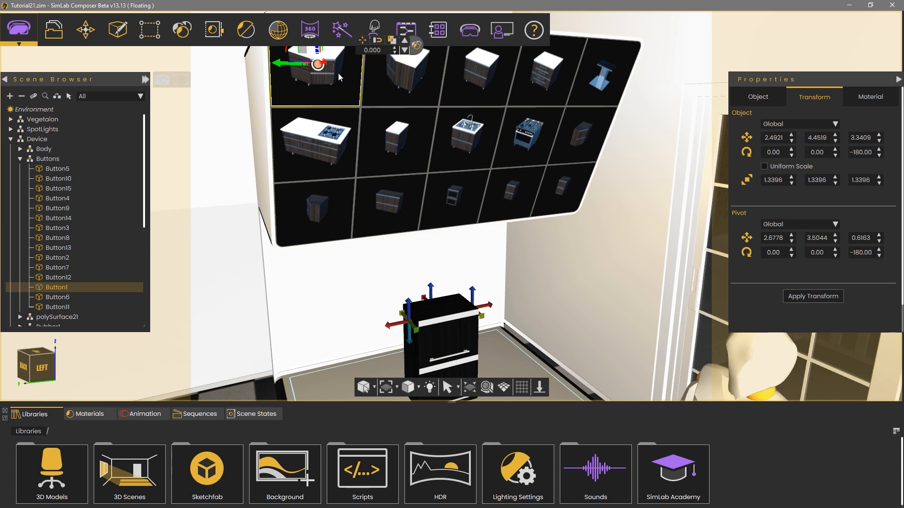
{"action": "left_click", "coordinate": [407, 32]}
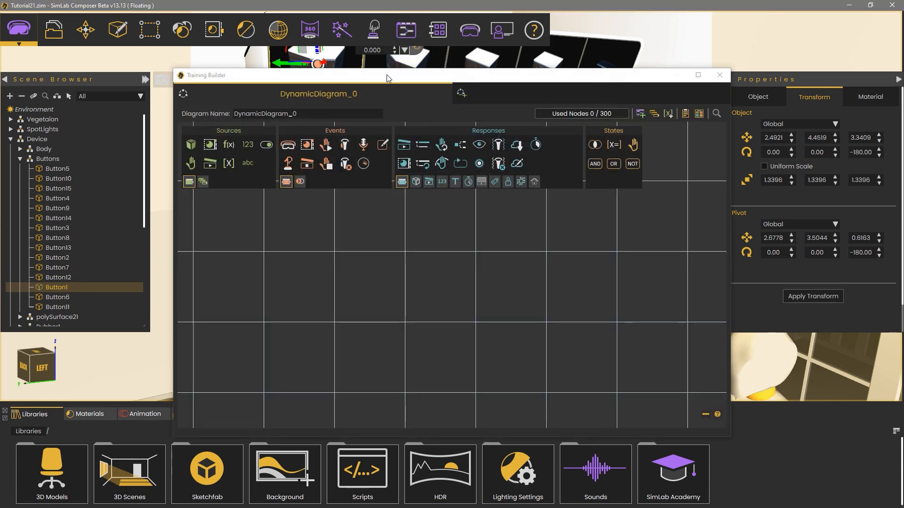
{"action": "left_click_drag", "start_coordinate": [386, 81], "coordinate": [507, 83]}
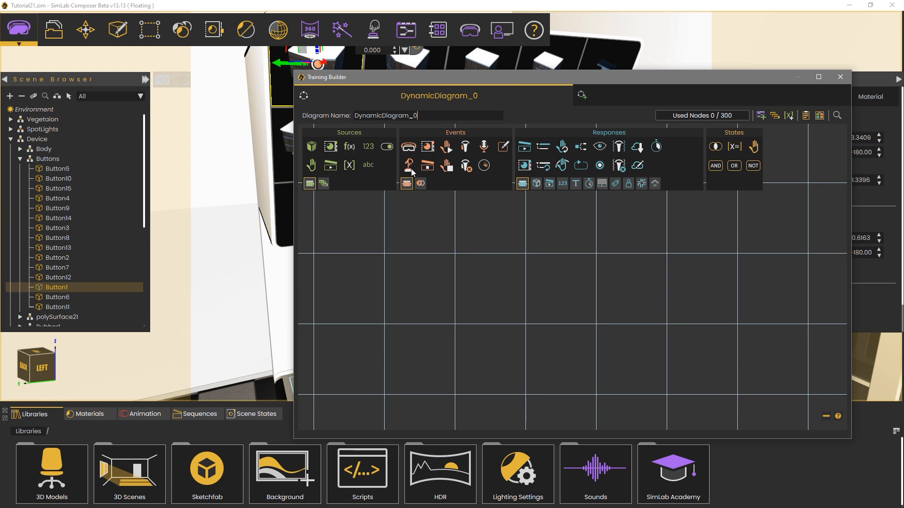
Step: Add a Node Triggered event to DynamicDiagram_0, link its scene node to Button1, and collapse the scene tree
{"action": "left_click_drag", "start_coordinate": [416, 228], "coordinate": [411, 258]}
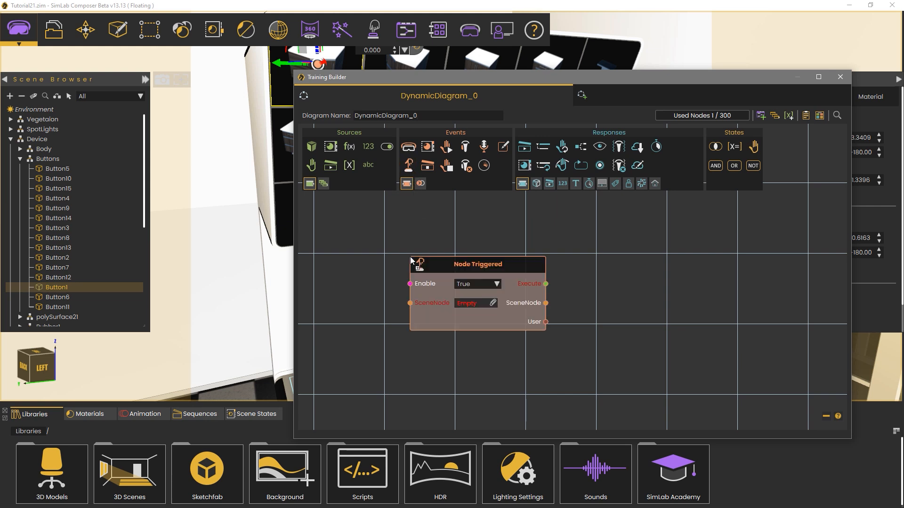
{"action": "left_click", "coordinate": [493, 304]}
{"action": "left_click_drag", "start_coordinate": [513, 269], "coordinate": [454, 250]}
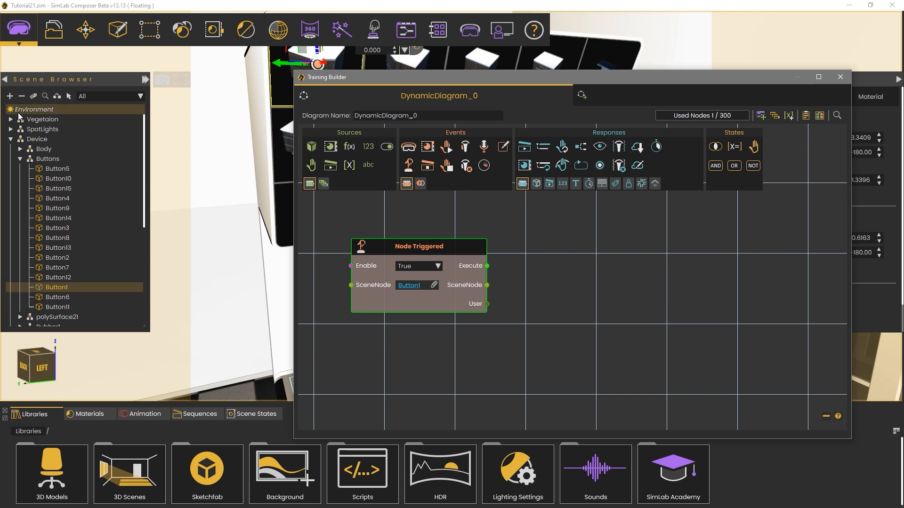
{"action": "left_click", "coordinate": [23, 95]}
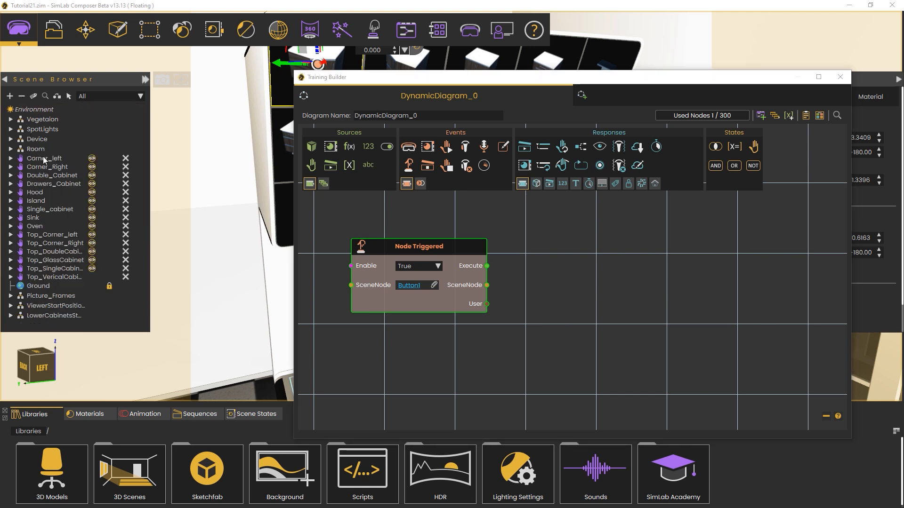
Step: Select Corner_left in the scene tree and add a Make Node Copy response beside the Node Triggered event
{"action": "left_click", "coordinate": [44, 157]}
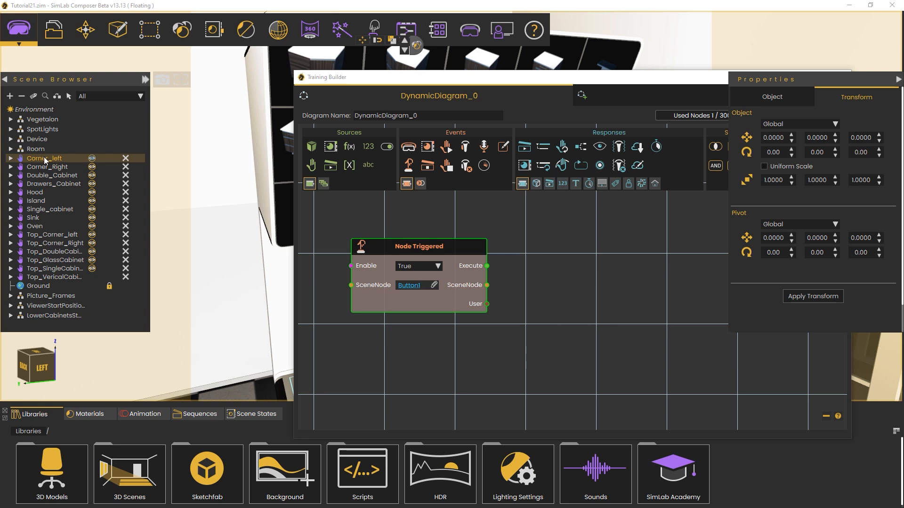
{"action": "right_click", "coordinate": [530, 254]}
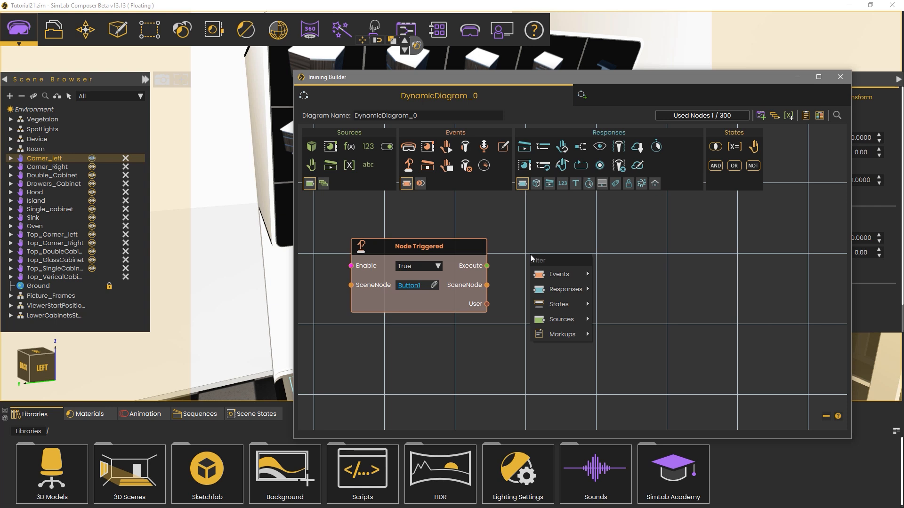
{"action": "type", "text": "copy"}
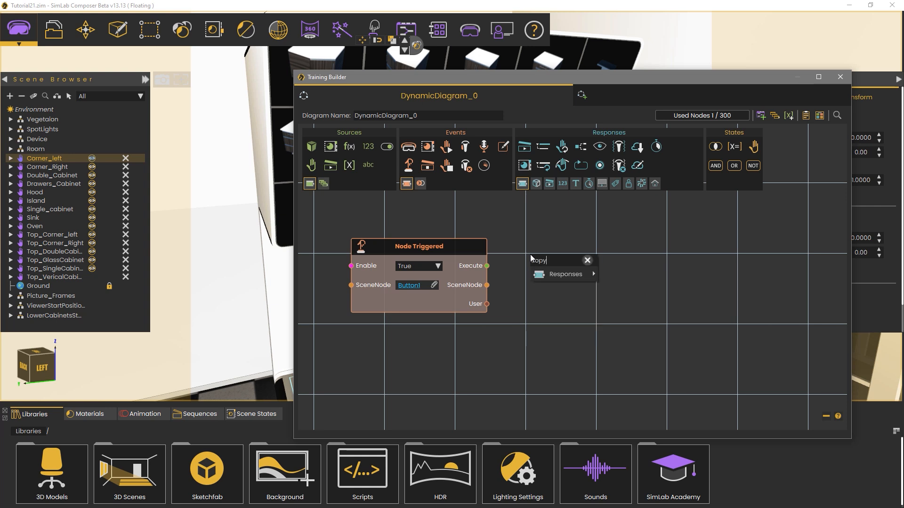
{"action": "mouse_move", "coordinate": [560, 275]}
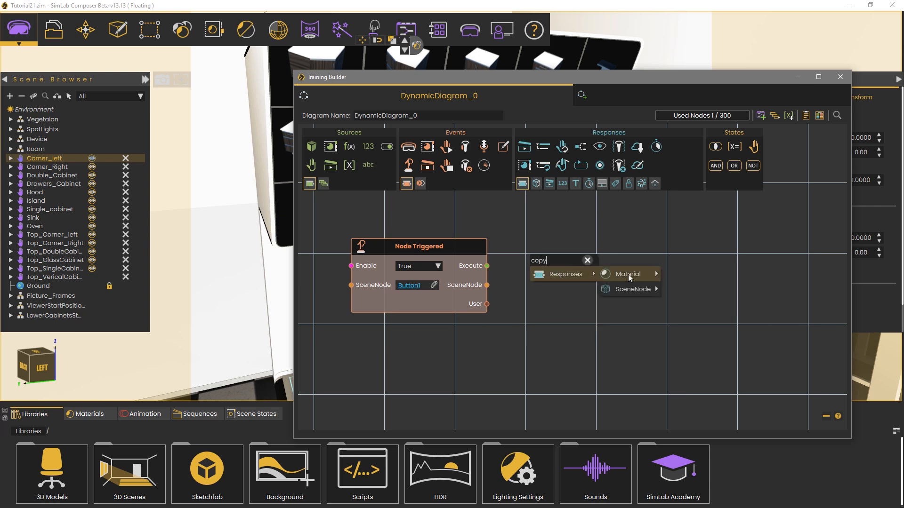
{"action": "mouse_move", "coordinate": [633, 288]}
{"action": "mouse_move", "coordinate": [719, 292]}
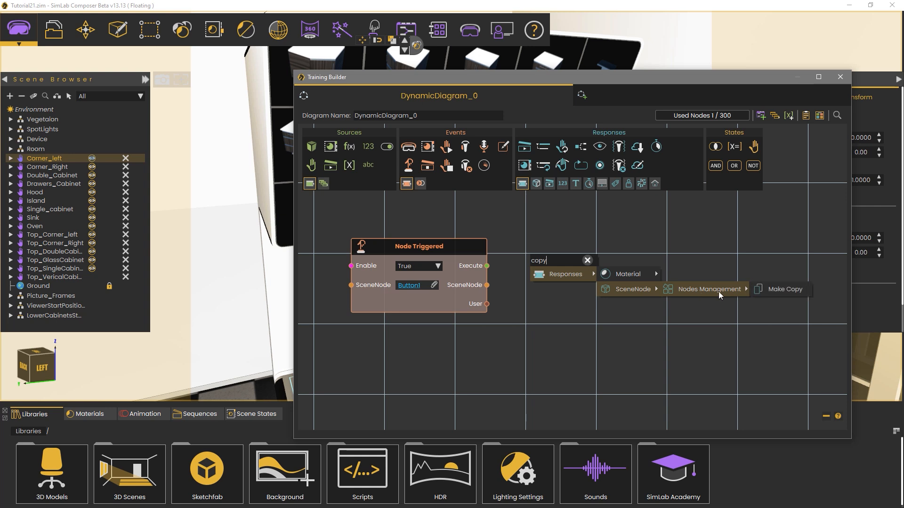
{"action": "left_click", "coordinate": [773, 293]}
{"action": "left_click_drag", "start_coordinate": [608, 269], "coordinate": [618, 262]}
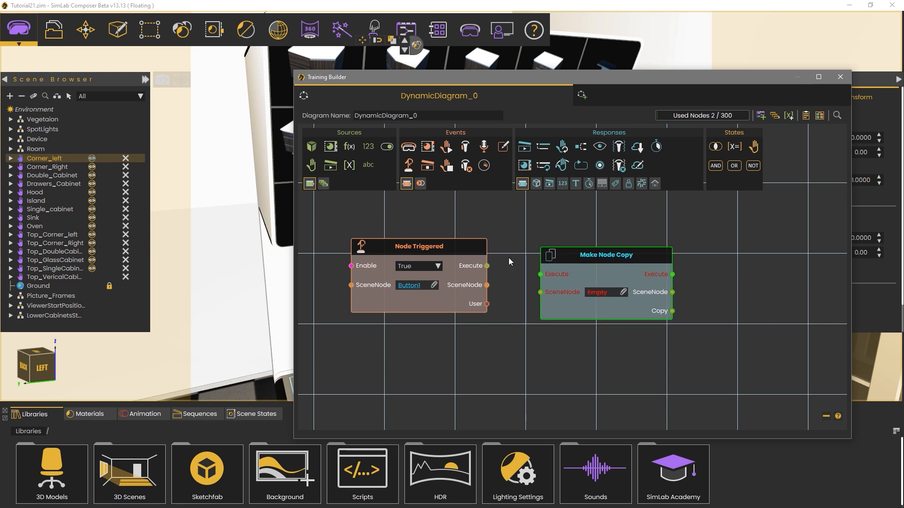
Step: Connect Node Triggered's Execute output to Make Node Copy and link its scene node to Corner_left
{"action": "left_click_drag", "start_coordinate": [486, 266], "coordinate": [540, 275]}
{"action": "left_click", "coordinate": [624, 293]}
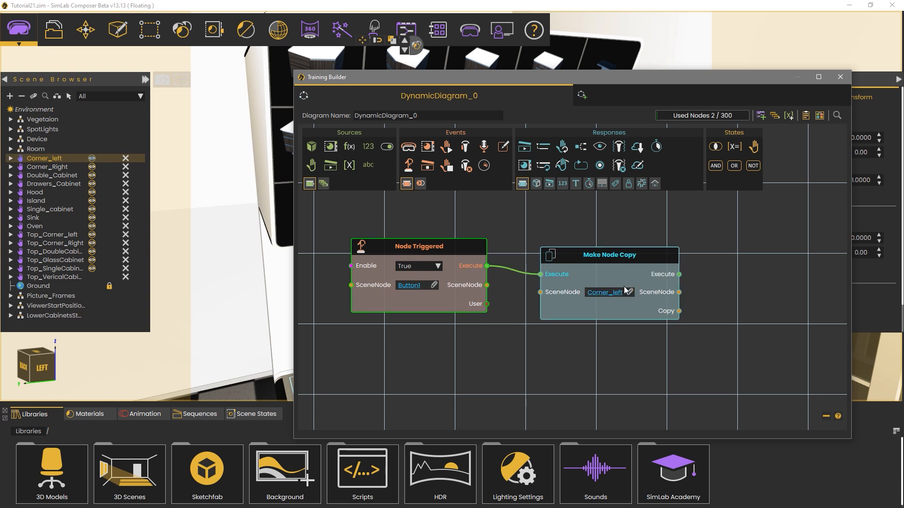
{"action": "left_click_drag", "start_coordinate": [615, 263], "coordinate": [614, 262]}
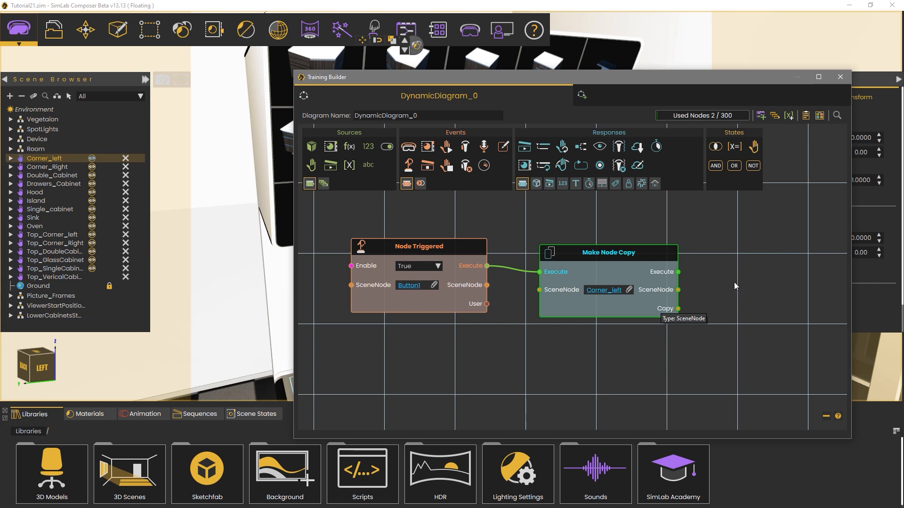
{"action": "middle_click_drag", "start_coordinate": [733, 282], "coordinate": [720, 281]}
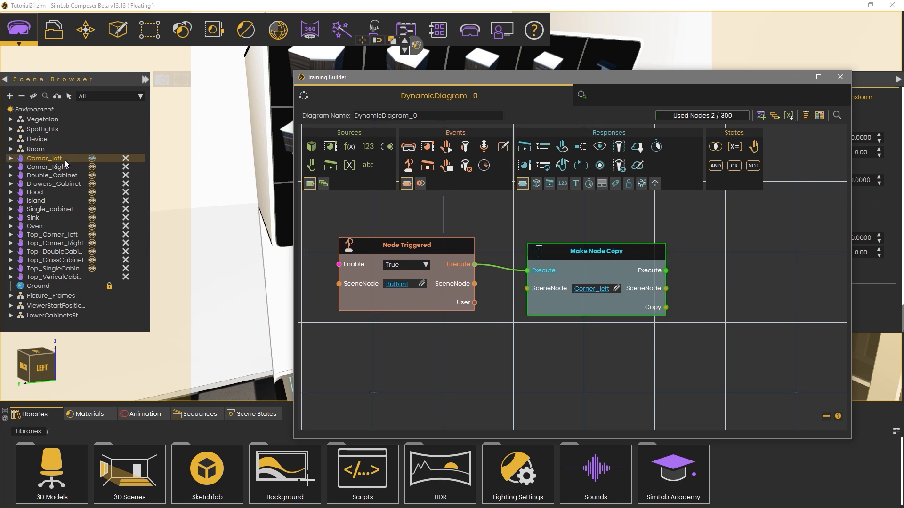
Step: Add a Show/Hide response after Make Node Copy, connecting Execute to Execute and the Copy output to its SceneNode input
{"action": "left_click", "coordinate": [86, 278]}
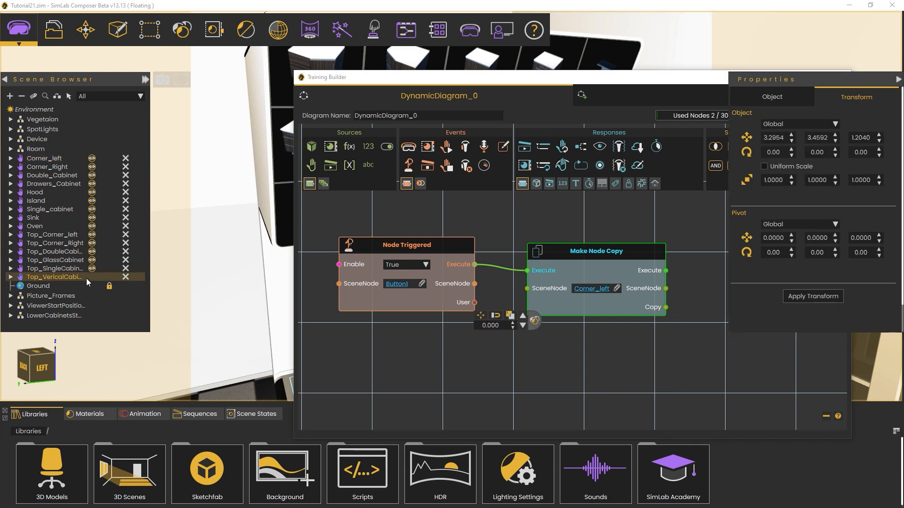
{"action": "left_click", "coordinate": [52, 159]}
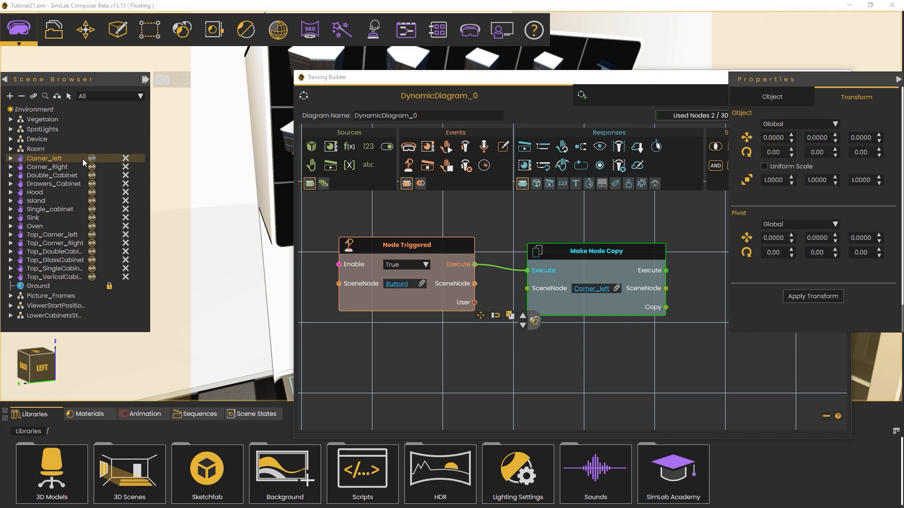
{"action": "left_click_drag", "start_coordinate": [604, 149], "coordinate": [708, 252]}
{"action": "left_click_drag", "start_coordinate": [661, 278], "coordinate": [669, 255]}
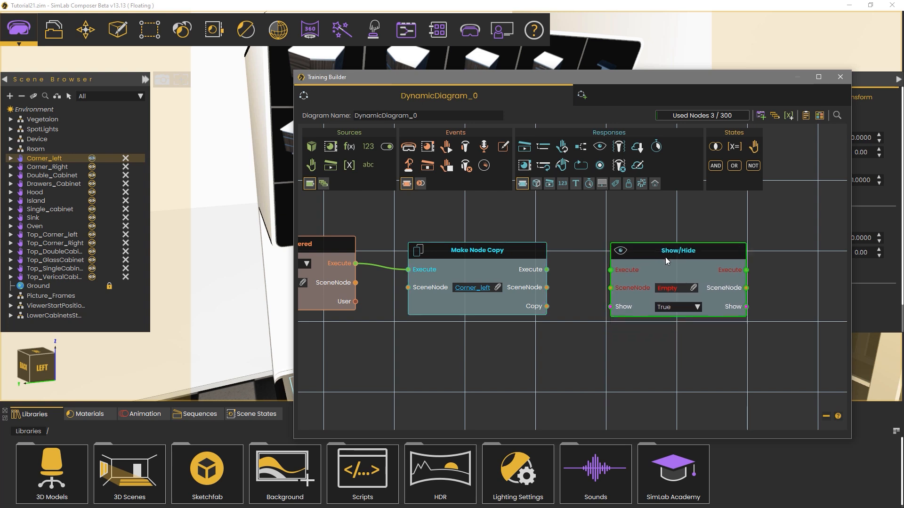
{"action": "left_click_drag", "start_coordinate": [546, 270], "coordinate": [610, 271]}
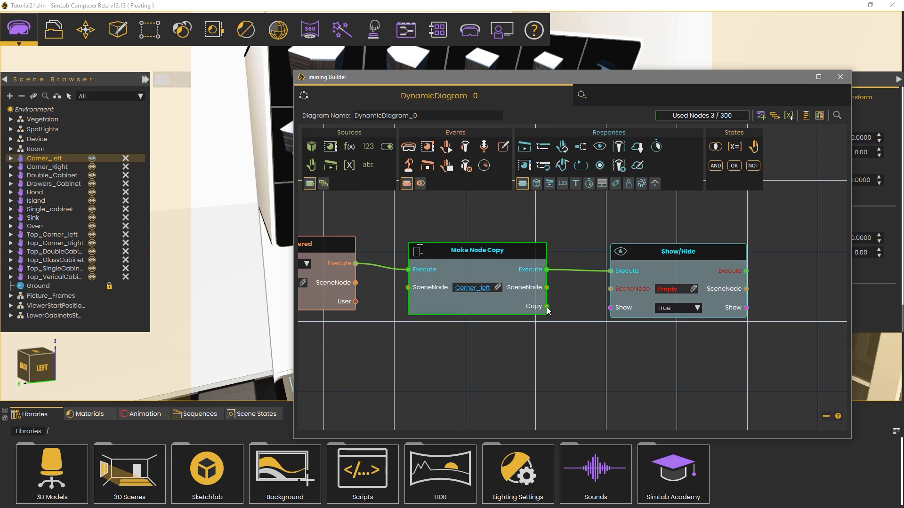
{"action": "left_click_drag", "start_coordinate": [547, 307], "coordinate": [607, 290]}
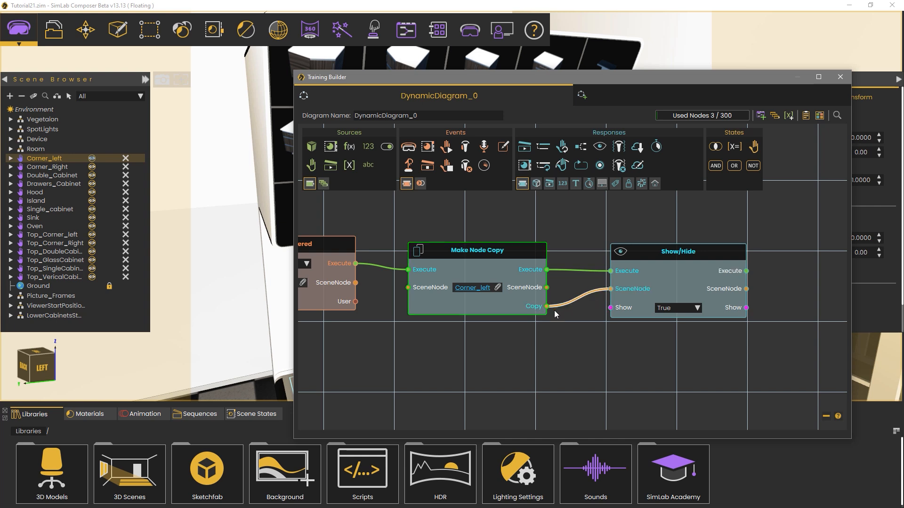
{"action": "left_click_drag", "start_coordinate": [519, 364], "coordinate": [568, 355]}
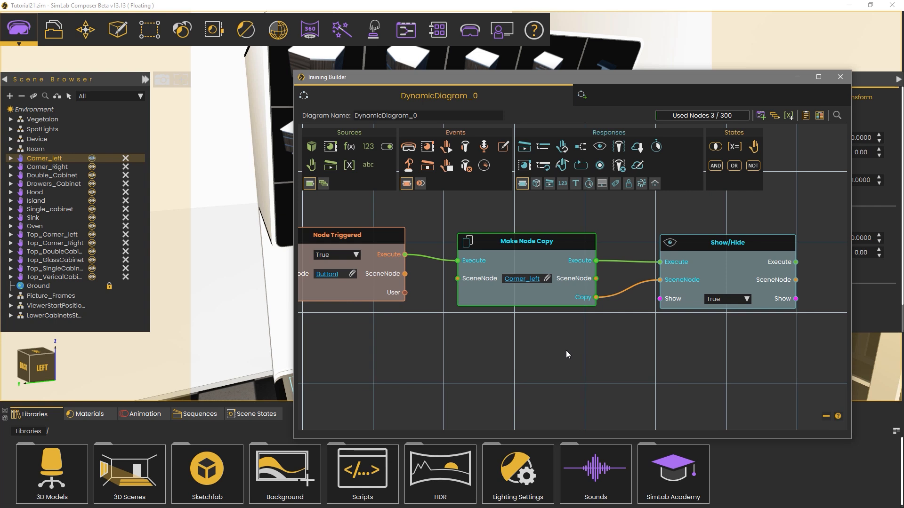
{"action": "left_click_drag", "start_coordinate": [567, 351], "coordinate": [586, 351]}
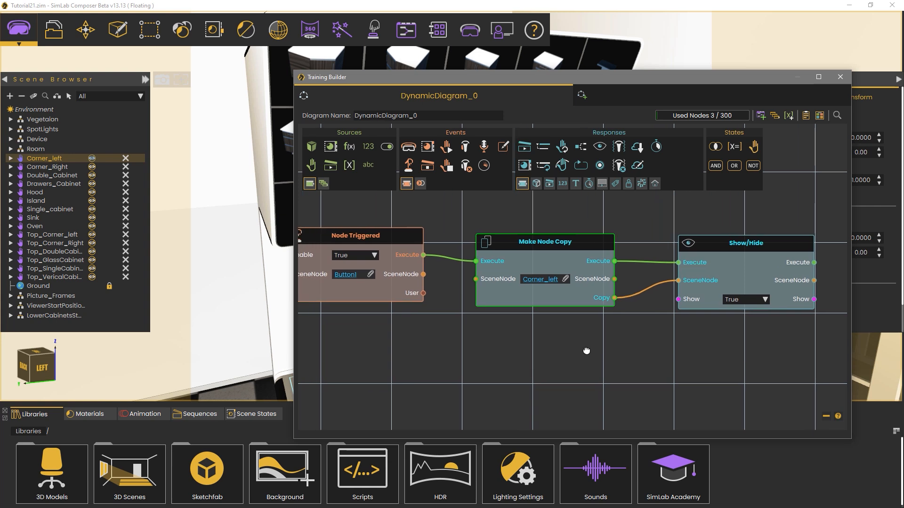
Step: Close the Training Builder, test the Button1 behaviour in the Desktop viewer mode, and quit the viewer
{"action": "left_click", "coordinate": [840, 76]}
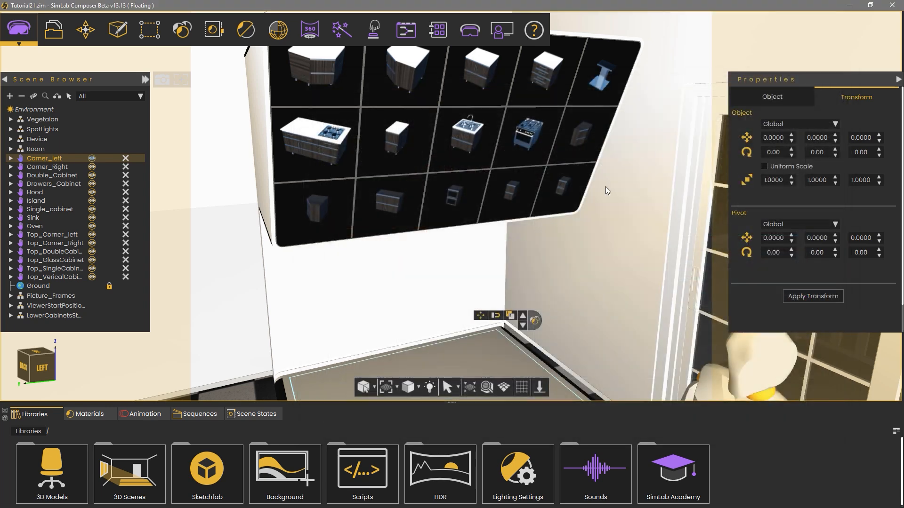
{"action": "middle_click_drag", "start_coordinate": [425, 256], "coordinate": [425, 237]}
{"action": "key", "text": "F12"}
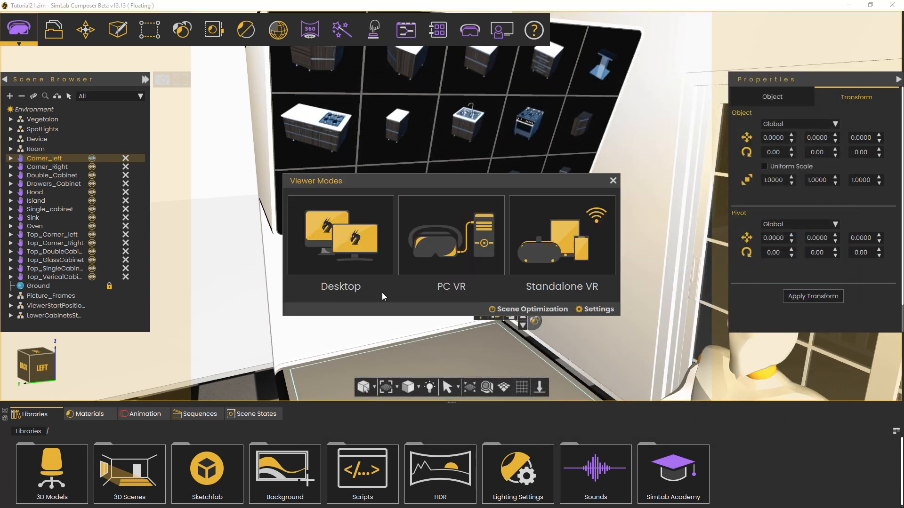
{"action": "left_click", "coordinate": [356, 263]}
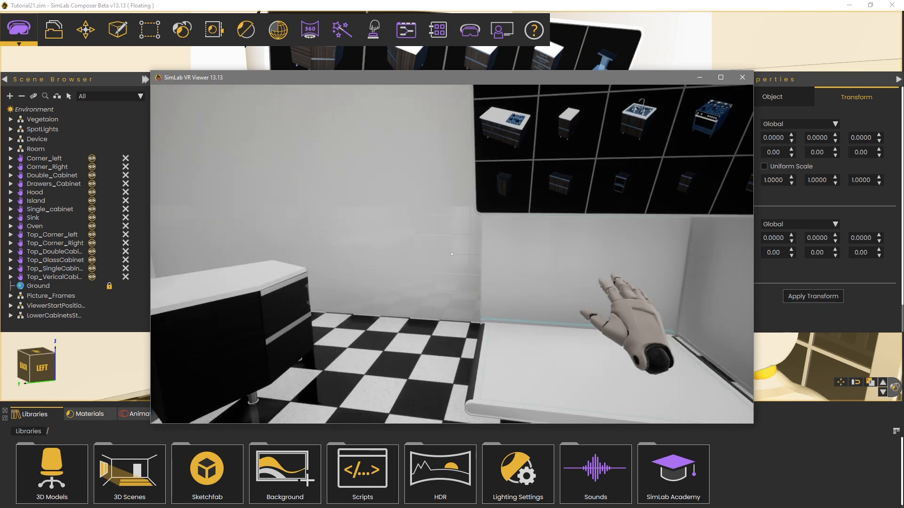
{"action": "key", "text": "Escape"}
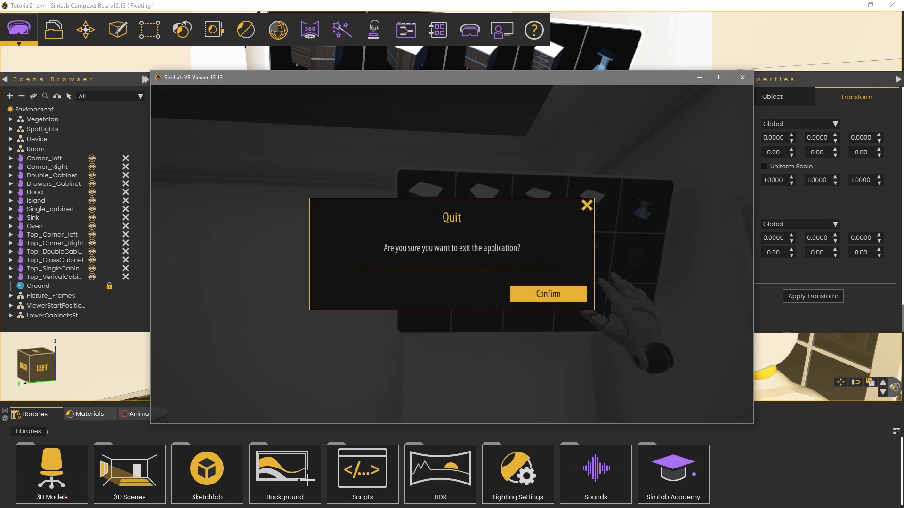
{"action": "key", "text": "Return"}
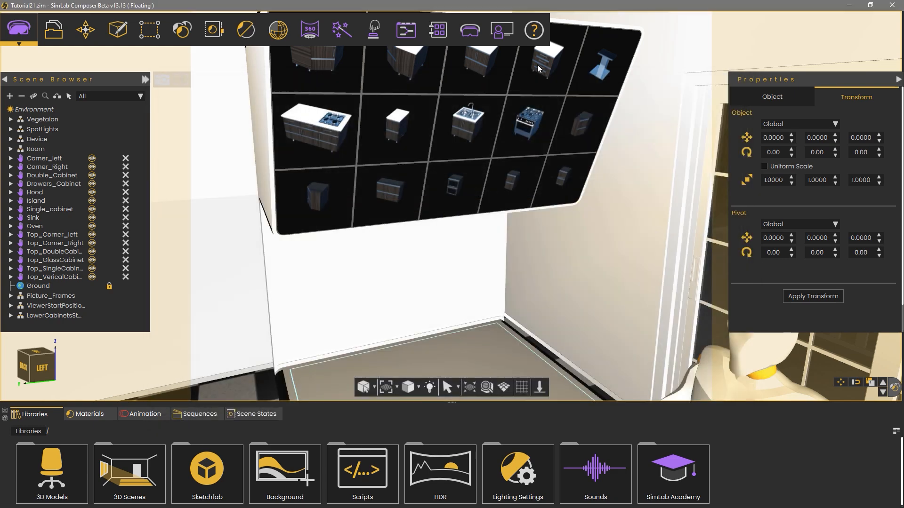
Step: Reopen the Training Builder and duplicate the three-node Button1 chain, placing the copy just below the original
{"action": "left_click", "coordinate": [406, 29]}
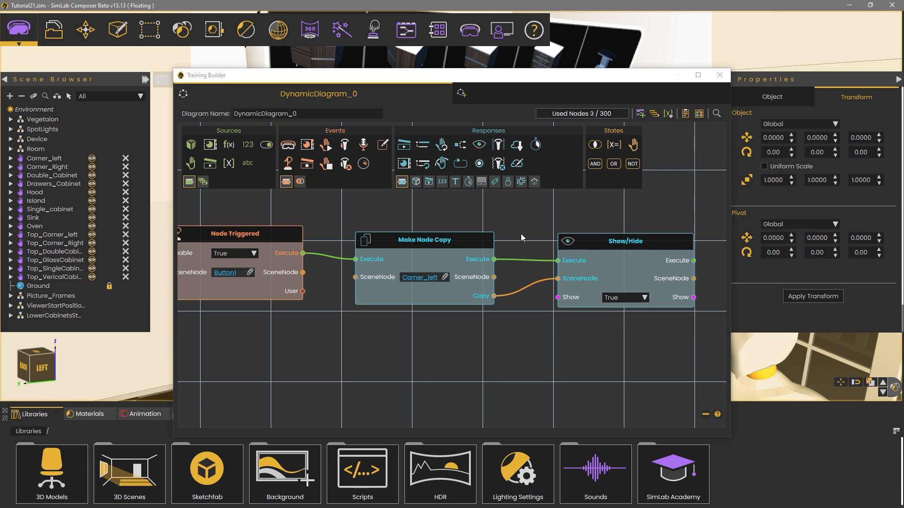
{"action": "scroll", "coordinate": [520, 234], "scroll_direction": "down", "scroll_amount": 2}
{"action": "middle_click_drag", "start_coordinate": [472, 219], "coordinate": [526, 196]}
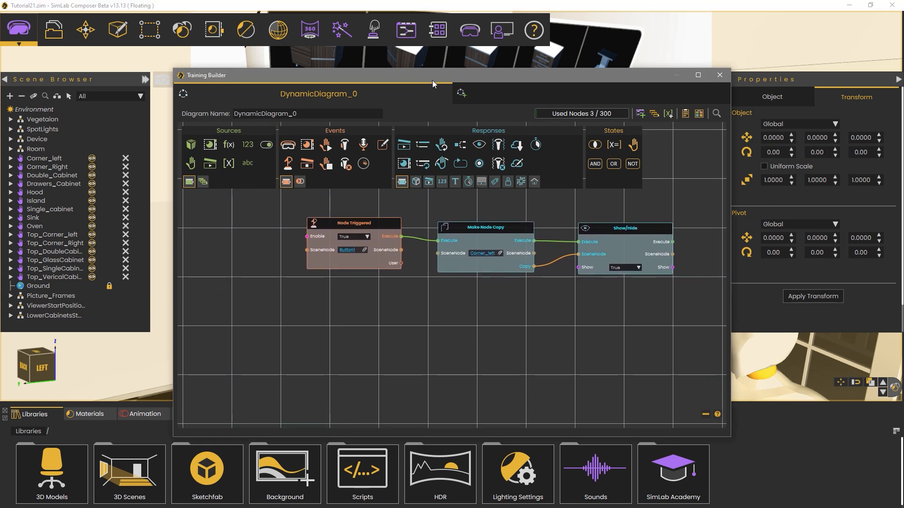
{"action": "left_click_drag", "start_coordinate": [432, 80], "coordinate": [432, 162]}
{"action": "left_click_drag", "start_coordinate": [651, 279], "coordinate": [298, 407]}
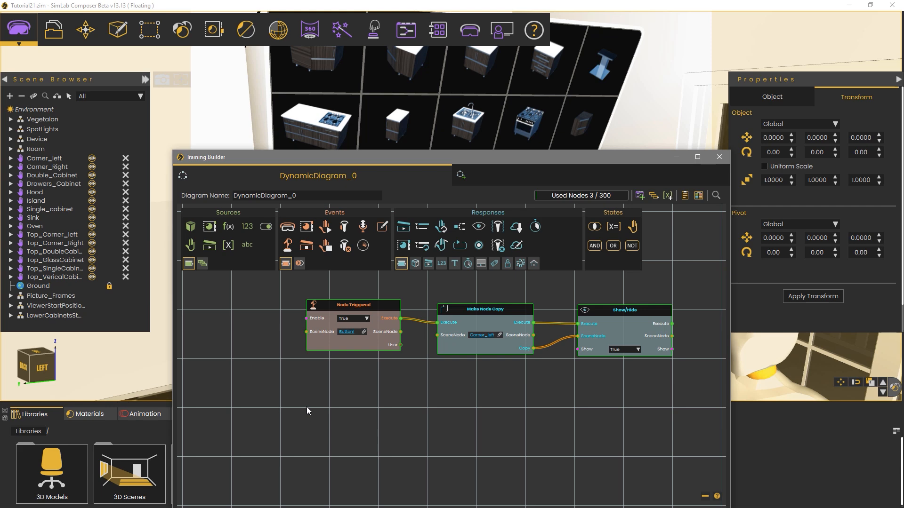
{"action": "key", "text": "ctrl+c"}
{"action": "key", "text": "ctrl+v"}
{"action": "left_click_drag", "start_coordinate": [434, 393], "coordinate": [490, 393]}
Step: Link the duplicated chain's Node Triggered event to Button2 and its Make Node Copy response to Corner_Right
{"action": "left_click", "coordinate": [414, 78]}
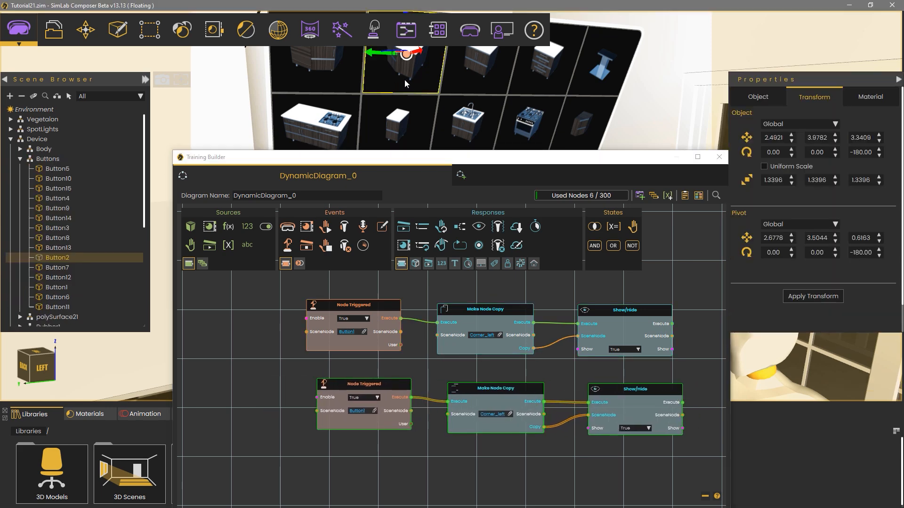
{"action": "left_click", "coordinate": [374, 412]}
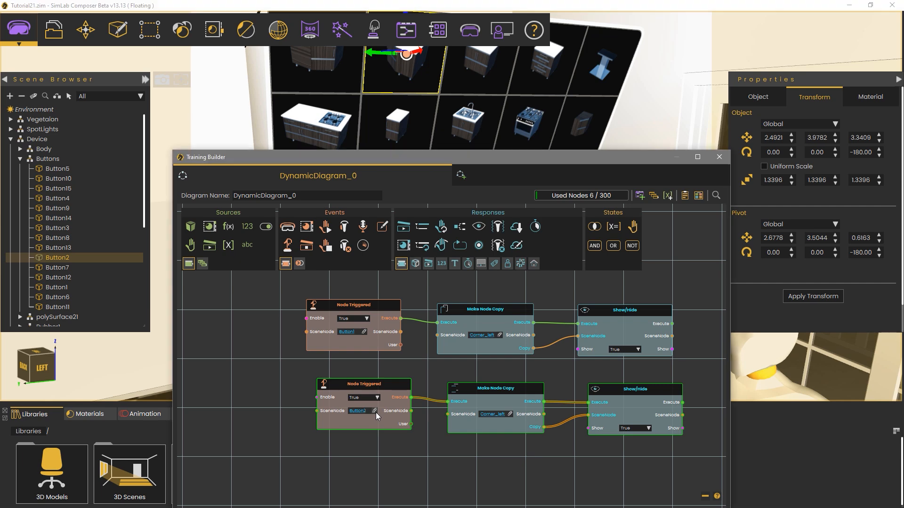
{"action": "left_click", "coordinate": [492, 414]}
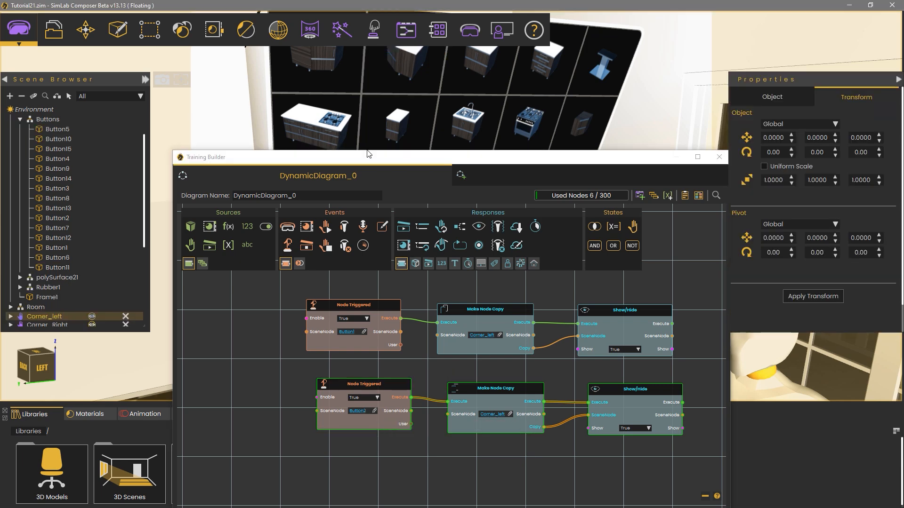
{"action": "scroll", "coordinate": [407, 77], "scroll_direction": "up", "scroll_amount": 3}
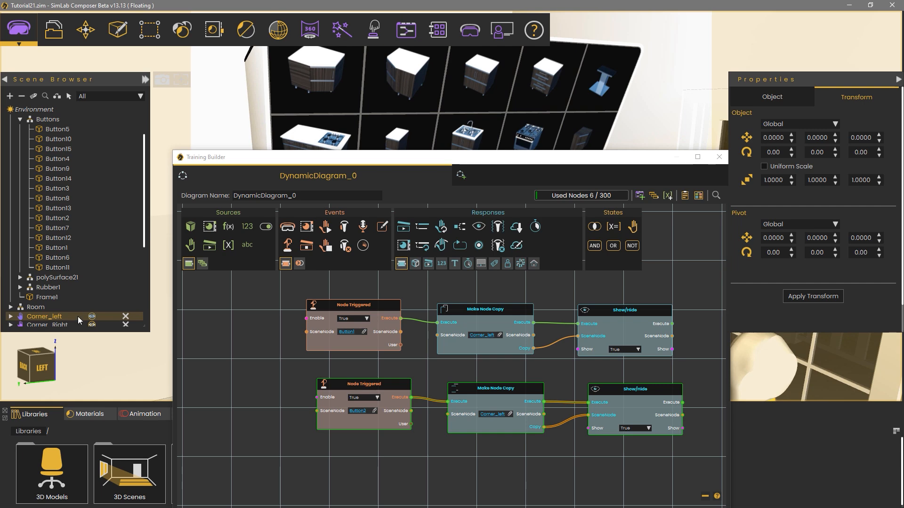
{"action": "scroll", "coordinate": [70, 279], "scroll_direction": "down", "scroll_amount": 3}
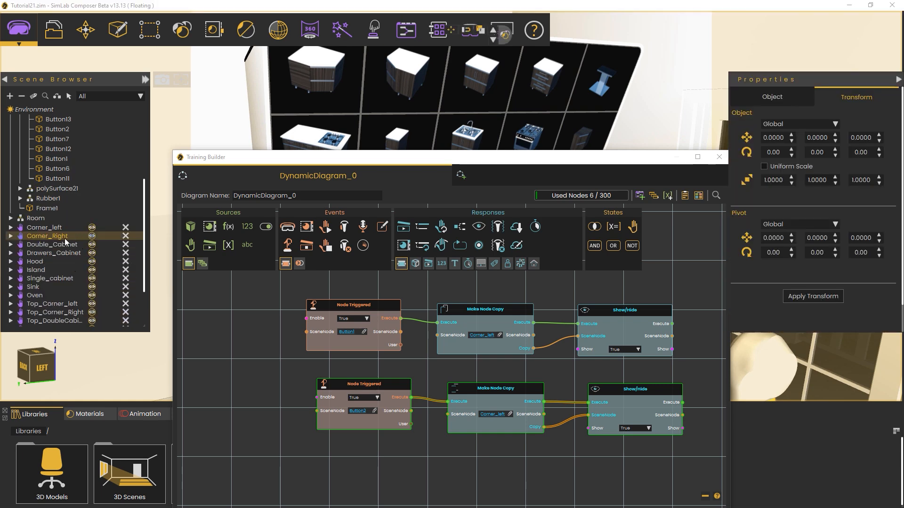
{"action": "left_click_drag", "start_coordinate": [64, 238], "coordinate": [507, 416]}
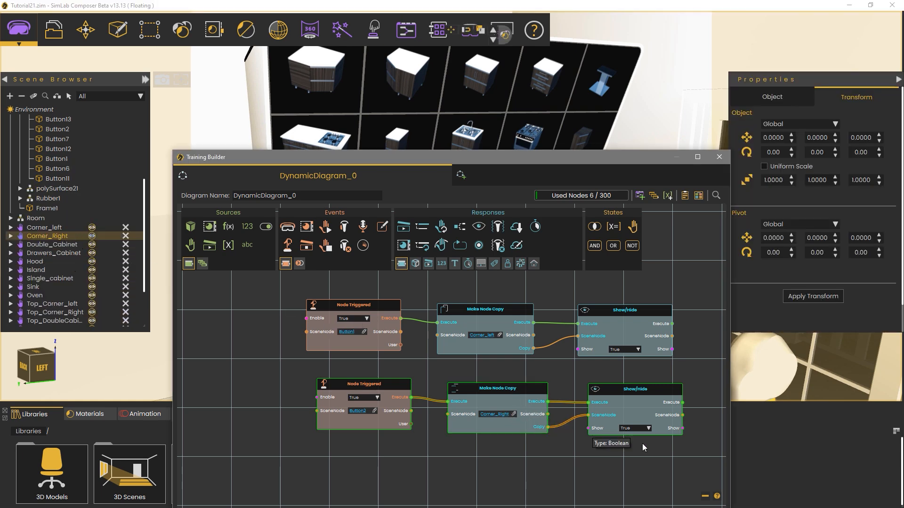
Step: Duplicate the Button2 chain and place the copied nodes in a third row below it
{"action": "left_click_drag", "start_coordinate": [663, 451], "coordinate": [339, 374]}
{"action": "key", "text": "ctrl+c"}
{"action": "key", "text": "ctrl+v"}
{"action": "left_click_drag", "start_coordinate": [503, 380], "coordinate": [483, 453]}
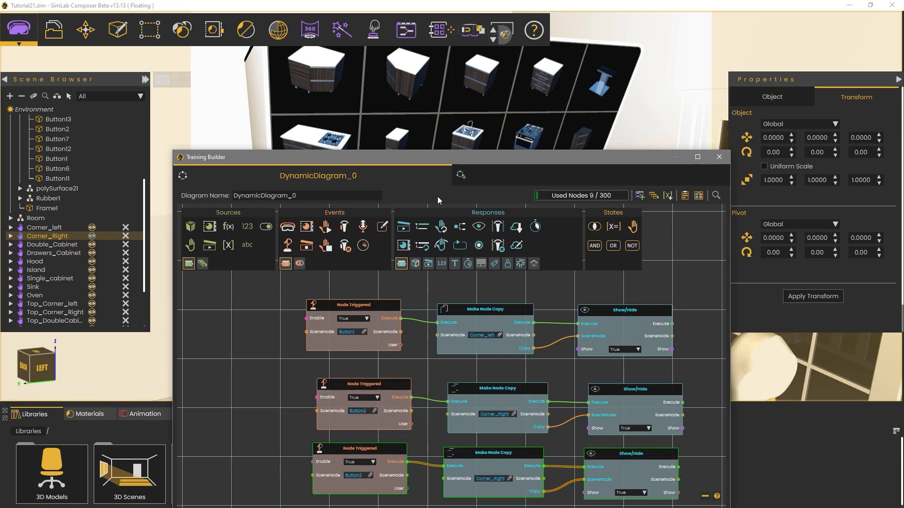
Step: Link the third chain's Node Triggered event to Button3 and its Make Node Copy response to Double_Cabinet
{"action": "left_click", "coordinate": [469, 83]}
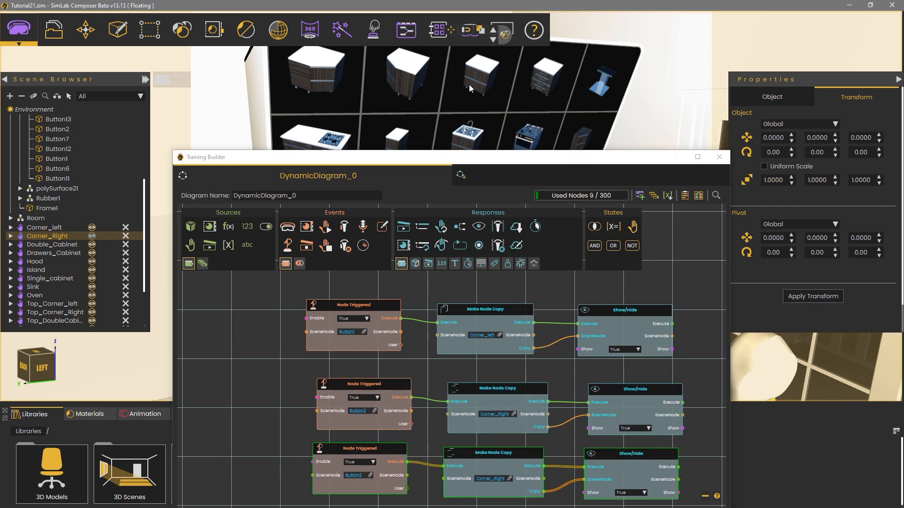
{"action": "left_click", "coordinate": [371, 475]}
{"action": "left_click", "coordinate": [479, 479]}
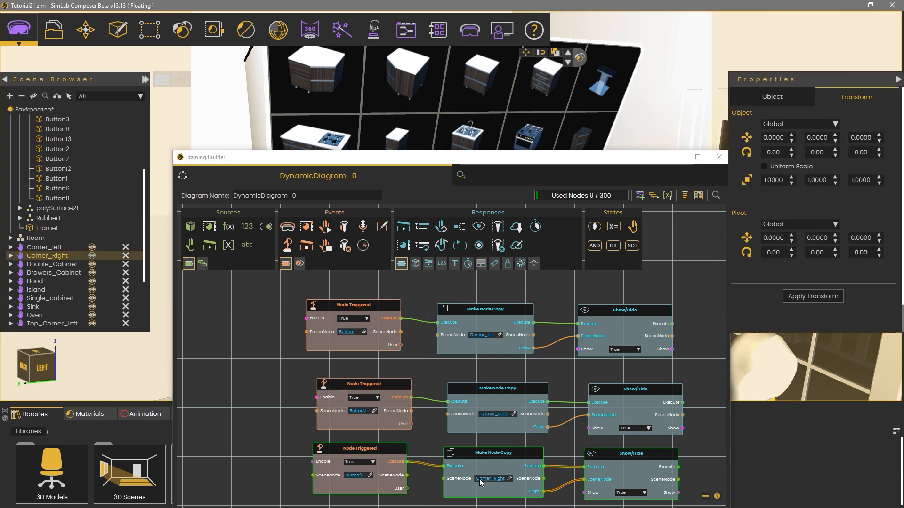
{"action": "left_click", "coordinate": [59, 265]}
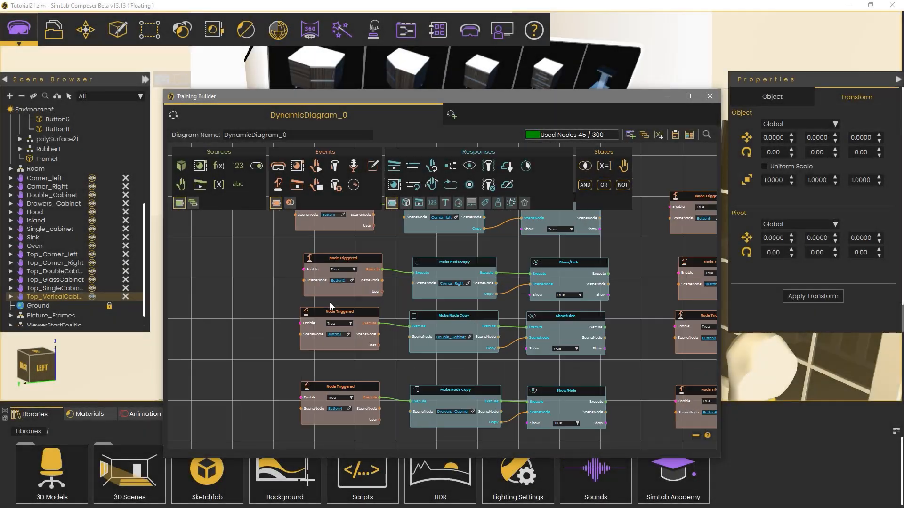
{"action": "middle_click_drag", "start_coordinate": [678, 327], "coordinate": [419, 254]}
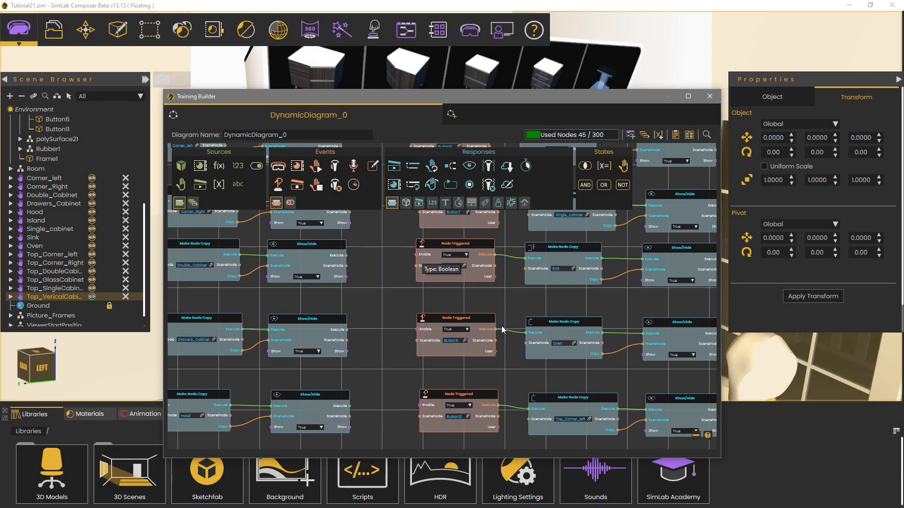
Step: Review the remaining button-to-unit node chains in the diagram and close the Training Builder
{"action": "middle_click_drag", "start_coordinate": [553, 382], "coordinate": [272, 319]}
{"action": "middle_click_drag", "start_coordinate": [446, 308], "coordinate": [392, 385]}
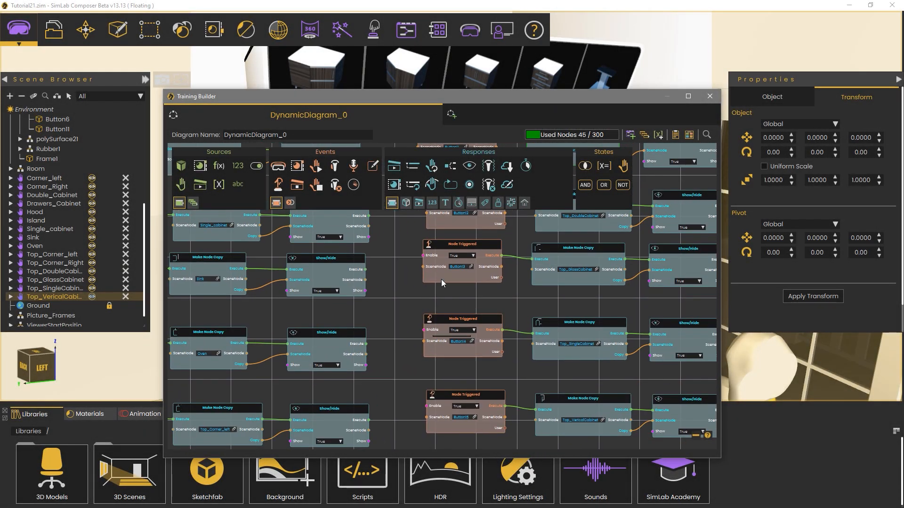
{"action": "left_click", "coordinate": [710, 96]}
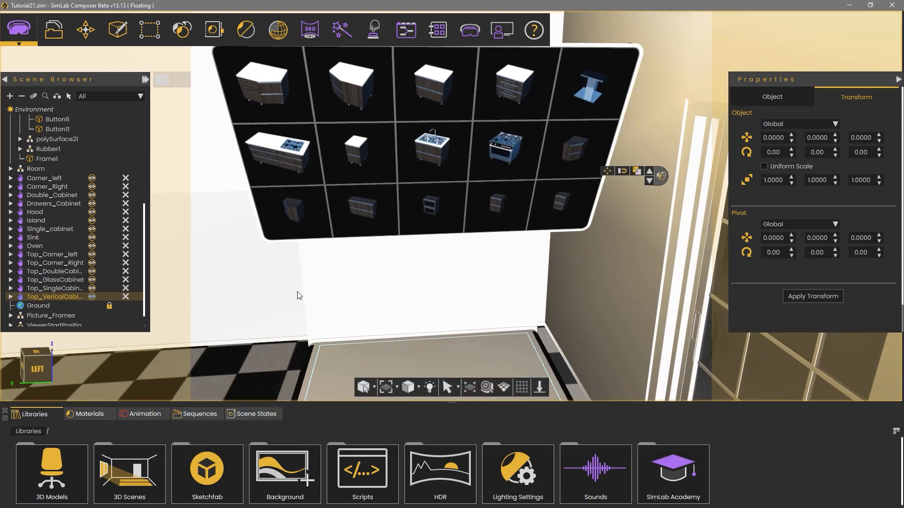
Step: Collapse the scene tree and duplicate the LowerCabinetsStart group
{"action": "middle_click_drag", "start_coordinate": [299, 295], "coordinate": [423, 247]}
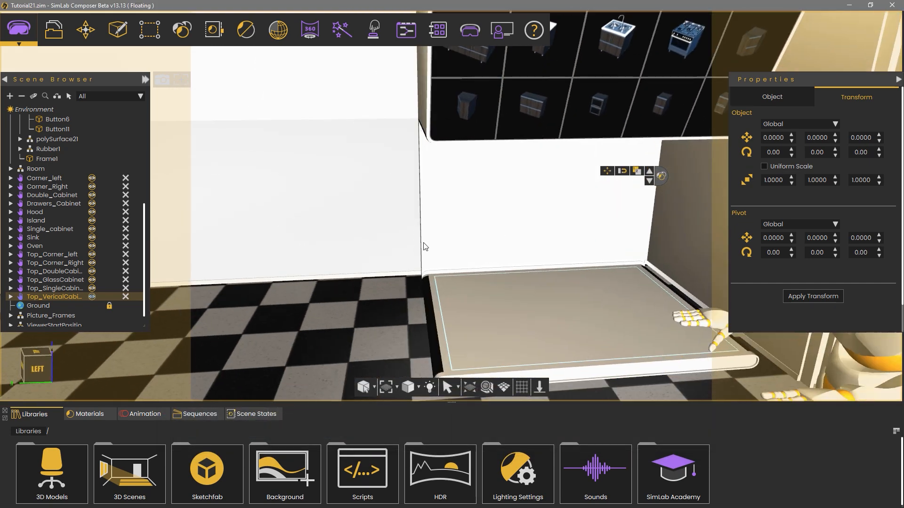
{"action": "right_click_drag", "start_coordinate": [423, 246], "coordinate": [330, 229]}
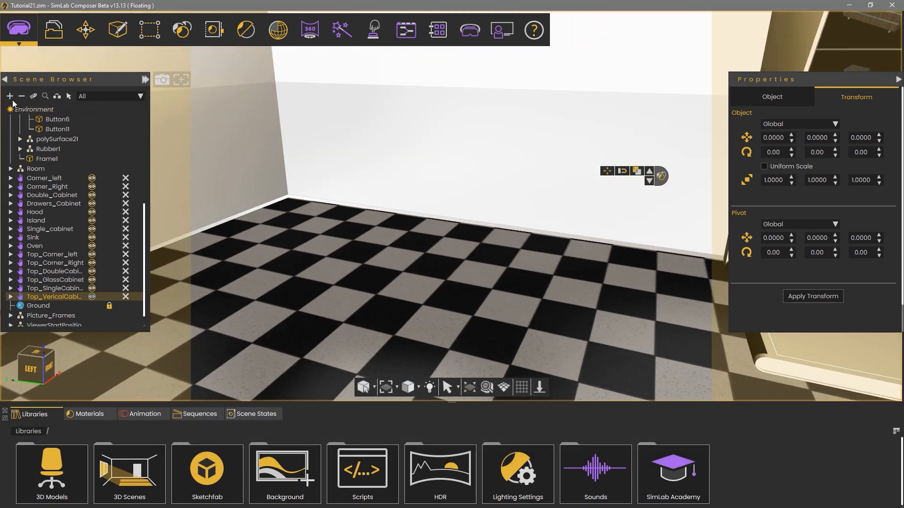
{"action": "left_click", "coordinate": [21, 96]}
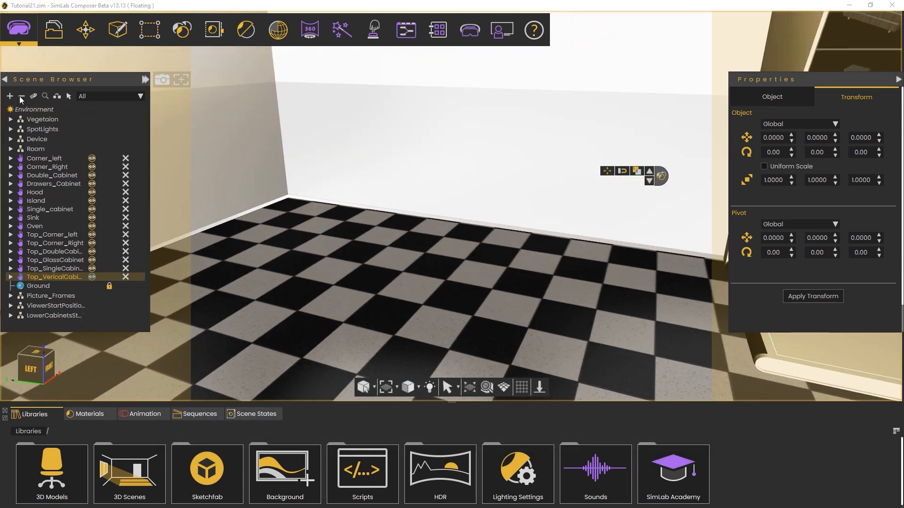
{"action": "left_click", "coordinate": [62, 316]}
{"action": "key", "text": "f"}
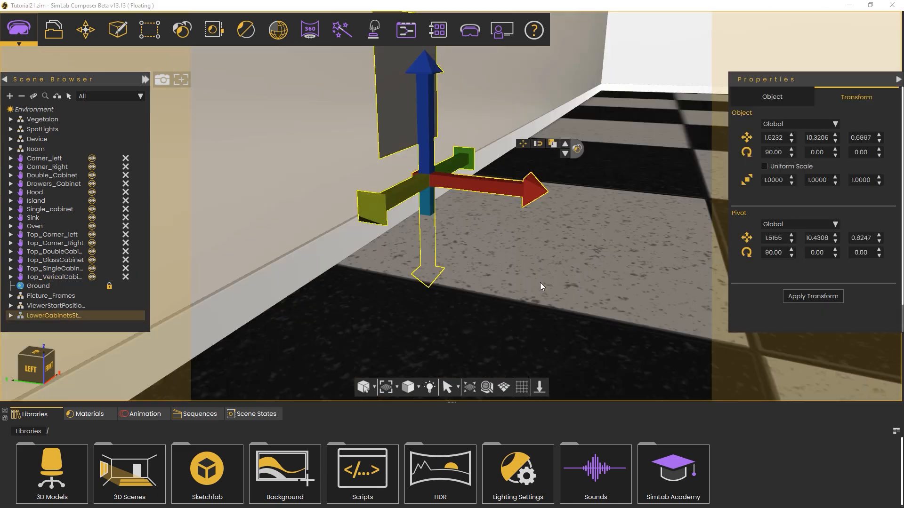
{"action": "middle_click_drag", "start_coordinate": [540, 284], "coordinate": [441, 317]}
{"action": "scroll", "coordinate": [442, 318], "scroll_direction": "down", "scroll_amount": 5}
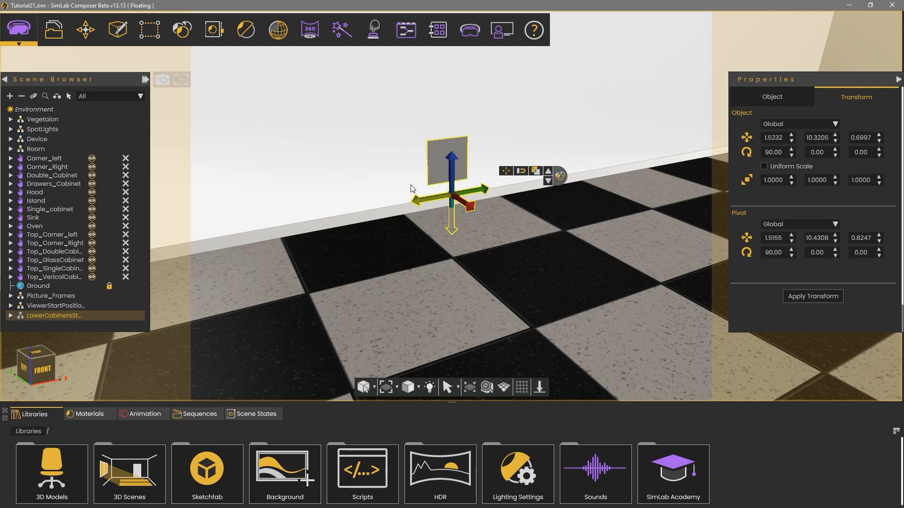
{"action": "key", "text": "ctrl+v"}
{"action": "scroll", "coordinate": [475, 264], "scroll_direction": "down", "scroll_amount": 4}
{"action": "middle_click_drag", "start_coordinate": [495, 227], "coordinate": [450, 336]}
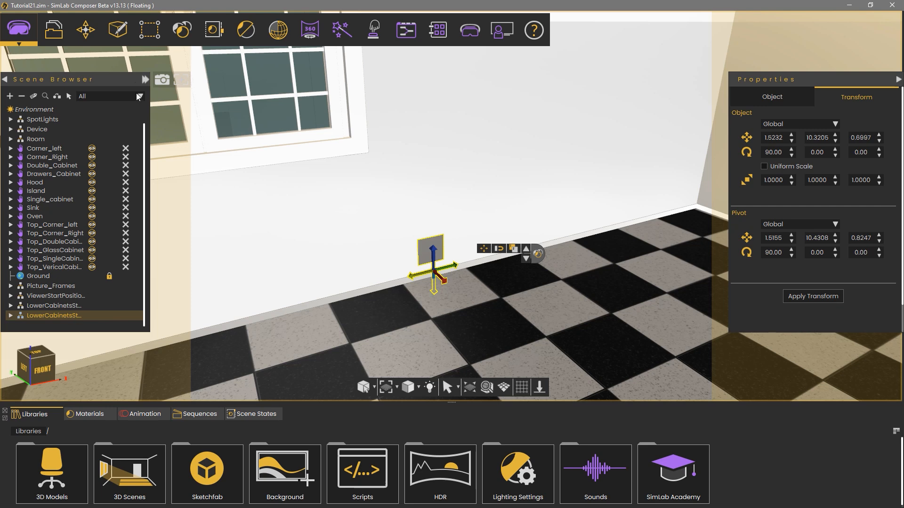
Step: Widen the Scene Browser and rename the duplicated start group UpperCabinetsStart
{"action": "left_click_drag", "start_coordinate": [145, 79], "coordinate": [170, 87]}
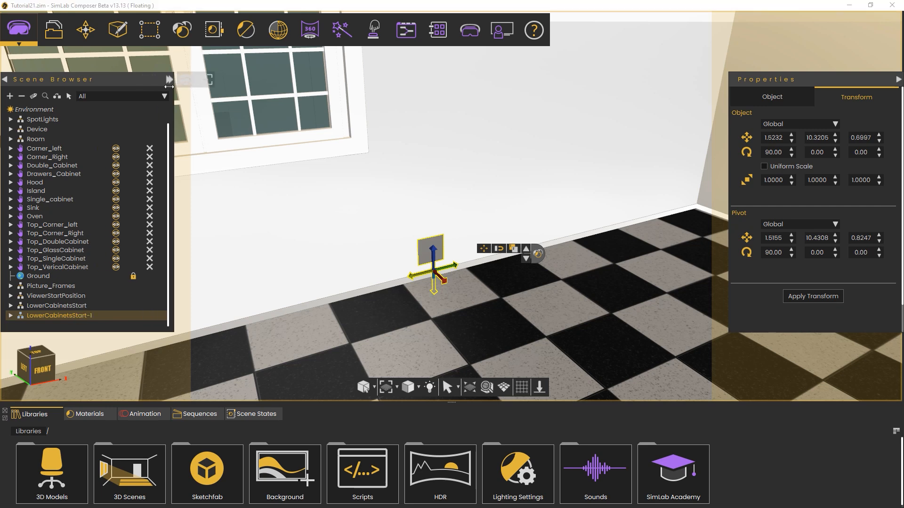
{"action": "double_click", "coordinate": [80, 316]}
{"action": "left_click", "coordinate": [81, 316]}
{"action": "key", "text": "BackSpace"}
{"action": "key", "text": "BackSpace"}
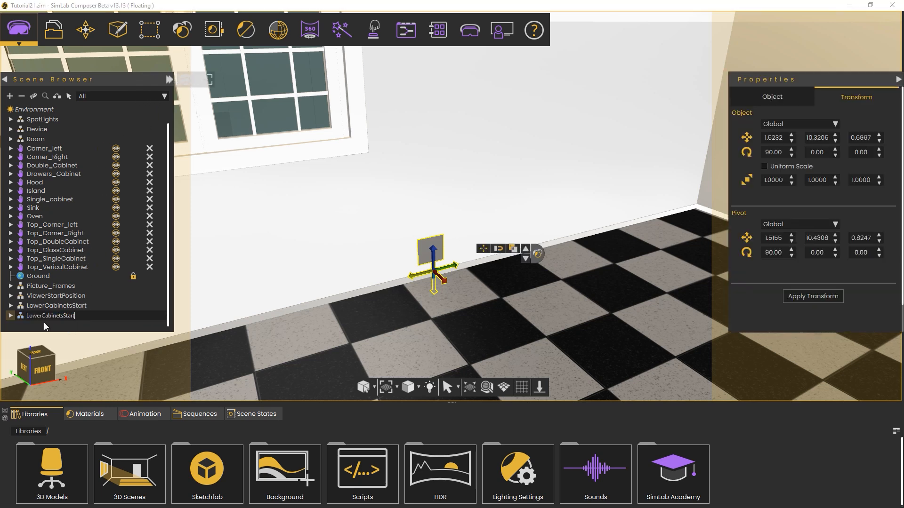
{"action": "left_click_drag", "start_coordinate": [42, 316], "coordinate": [27, 316]}
{"action": "type", "text": "Upper"}
{"action": "key", "text": "Return"}
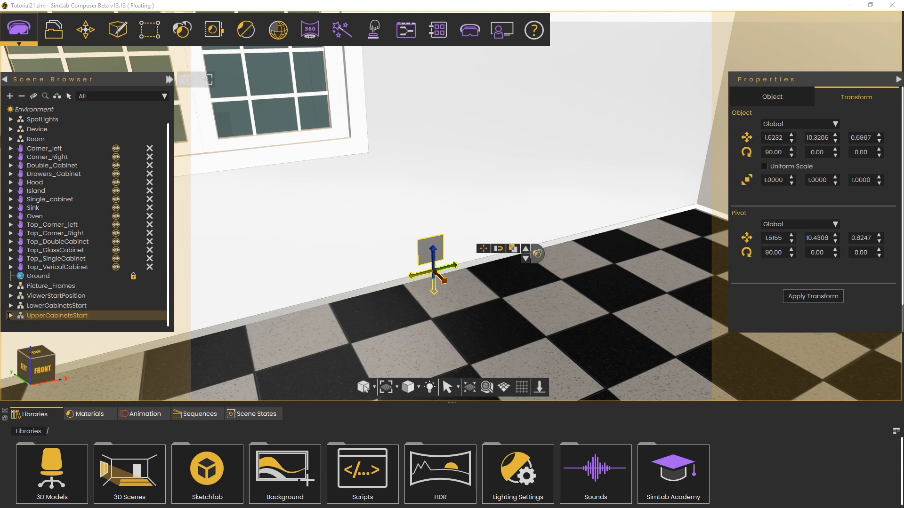
Step: Move the UpperCabinetsStart group straight up along the wall by exactly 2 units
{"action": "mouse_move", "coordinate": [383, 273]}
{"action": "middle_mouse_down"}
{"action": "mouse_move", "coordinate": [353, 215]}
{"action": "mouse_move", "coordinate": [369, 263]}
{"action": "middle_mouse_up"}
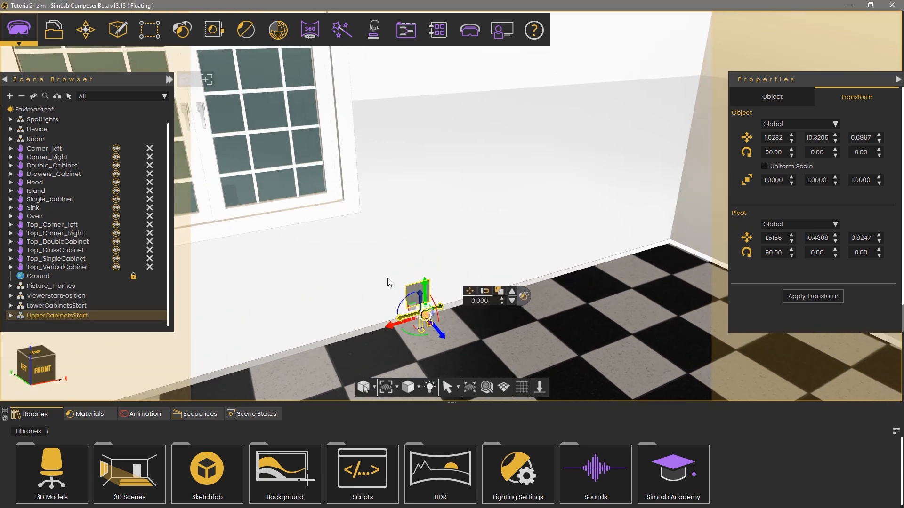
{"action": "left_click_drag", "start_coordinate": [424, 286], "coordinate": [418, 87]}
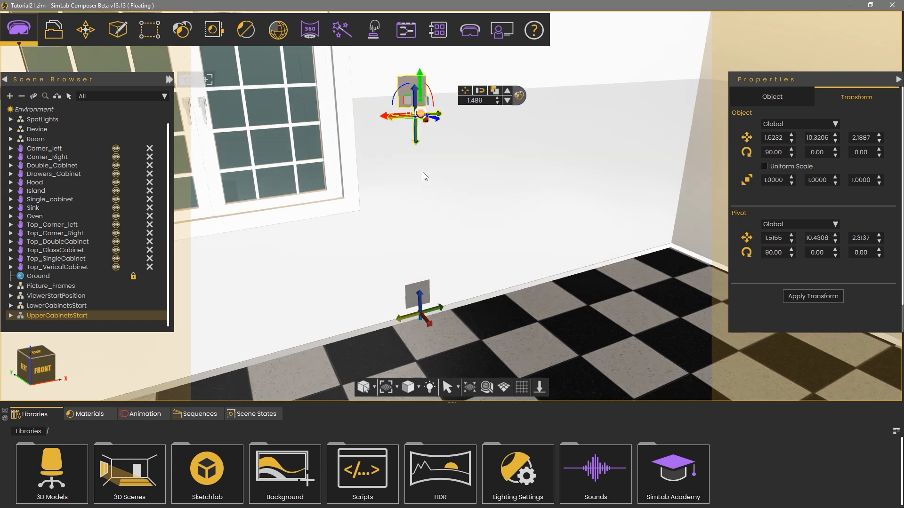
{"action": "mouse_move", "coordinate": [427, 202]}
{"action": "middle_mouse_down"}
{"action": "mouse_move", "coordinate": [422, 173]}
{"action": "mouse_move", "coordinate": [447, 249]}
{"action": "middle_mouse_up"}
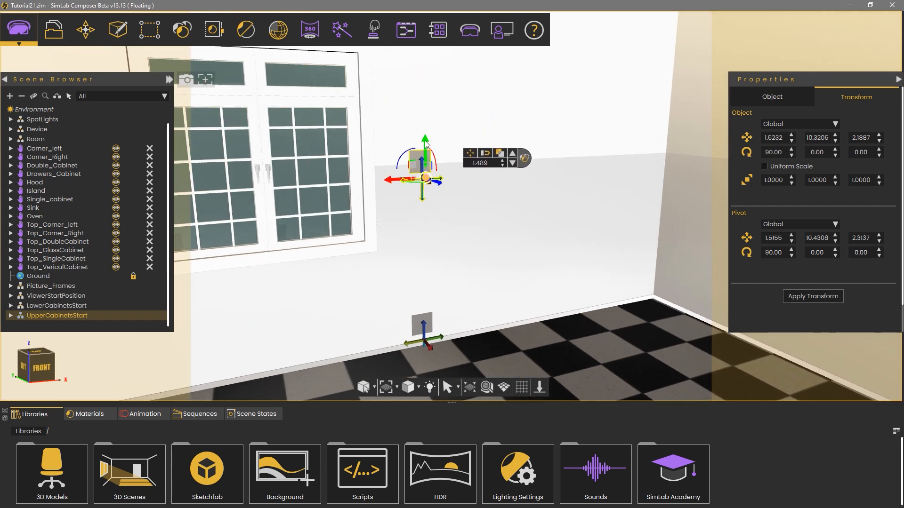
{"action": "left_click_drag", "start_coordinate": [426, 143], "coordinate": [424, 91]}
{"action": "left_click_drag", "start_coordinate": [487, 113], "coordinate": [443, 115]}
{"action": "type", "text": "2"}
{"action": "key", "text": "Return"}
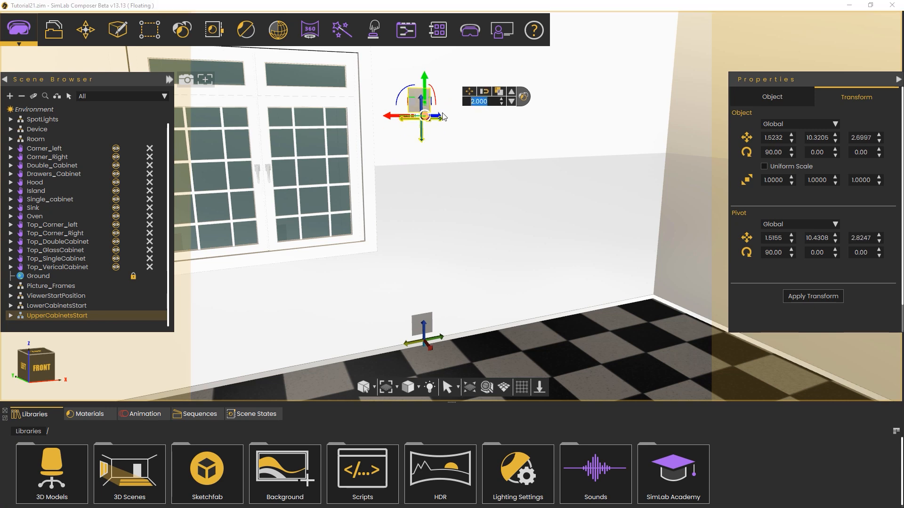
Step: Set the socket type of the UpperCabinetsStart group's socket to Upper_Cabinet
{"action": "mouse_move", "coordinate": [427, 222]}
{"action": "right_mouse_down"}
{"action": "mouse_move", "coordinate": [478, 256]}
{"action": "mouse_move", "coordinate": [421, 207]}
{"action": "right_mouse_up"}
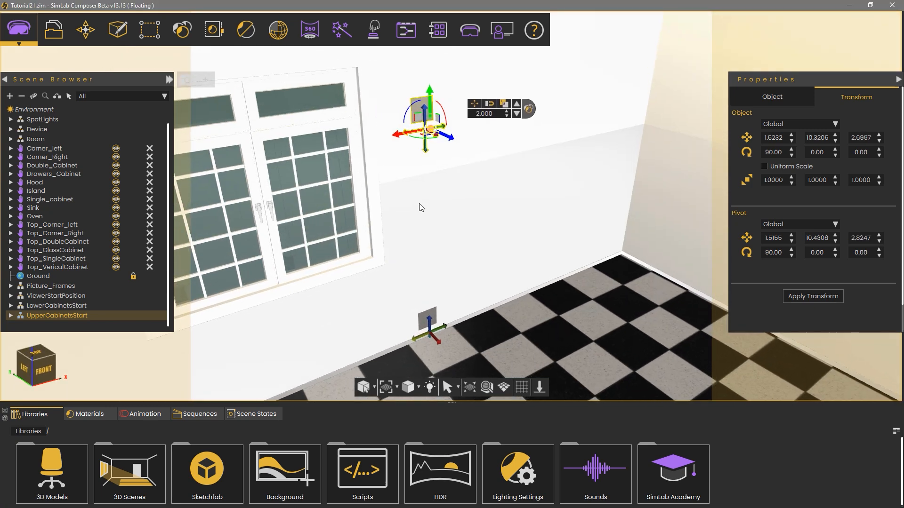
{"action": "left_click", "coordinate": [421, 145]}
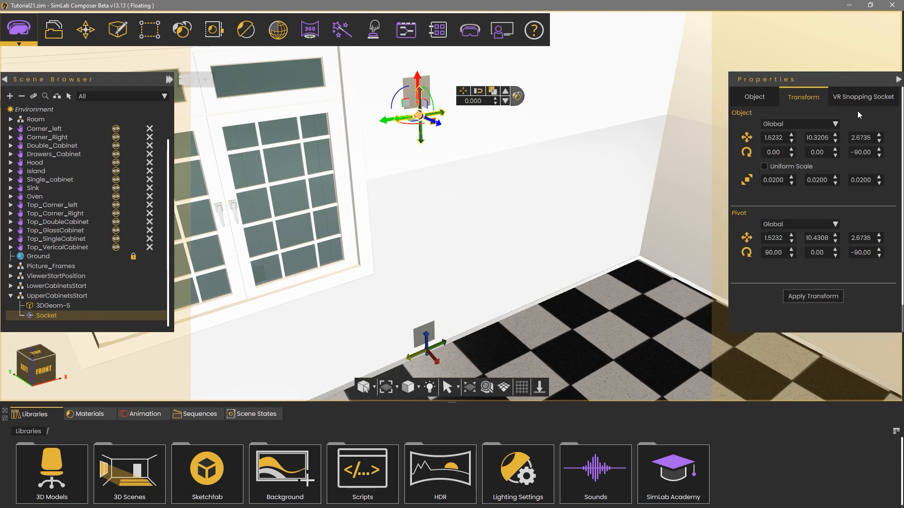
{"action": "left_click", "coordinate": [867, 97]}
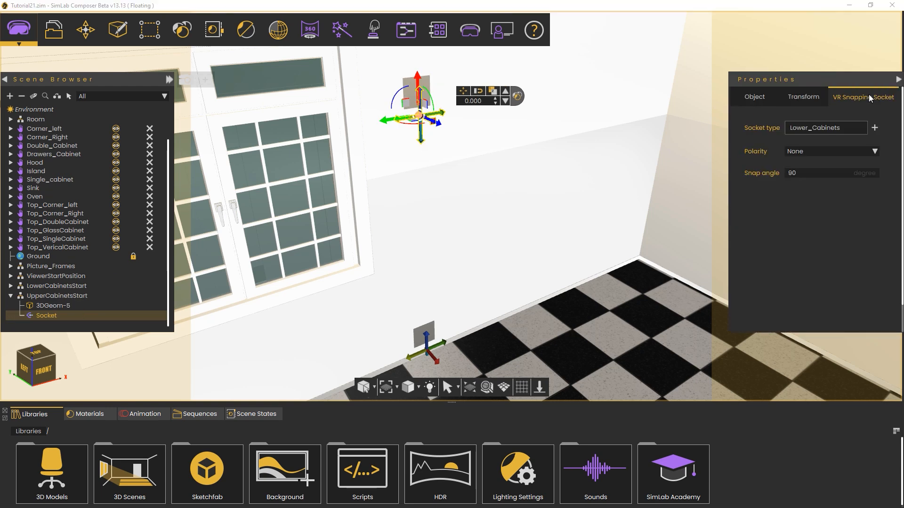
{"action": "left_click", "coordinate": [843, 123]}
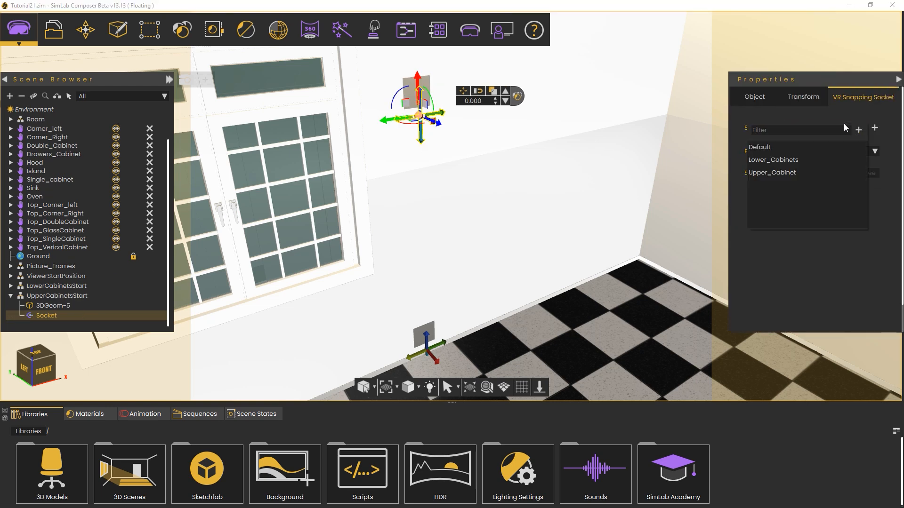
{"action": "left_click", "coordinate": [775, 174]}
Step: Launch the kitchen scene in the viewer's Desktop mode
{"action": "right_click_drag", "start_coordinate": [527, 265], "coordinate": [426, 249]}
{"action": "middle_click_drag", "start_coordinate": [426, 249], "coordinate": [412, 159]}
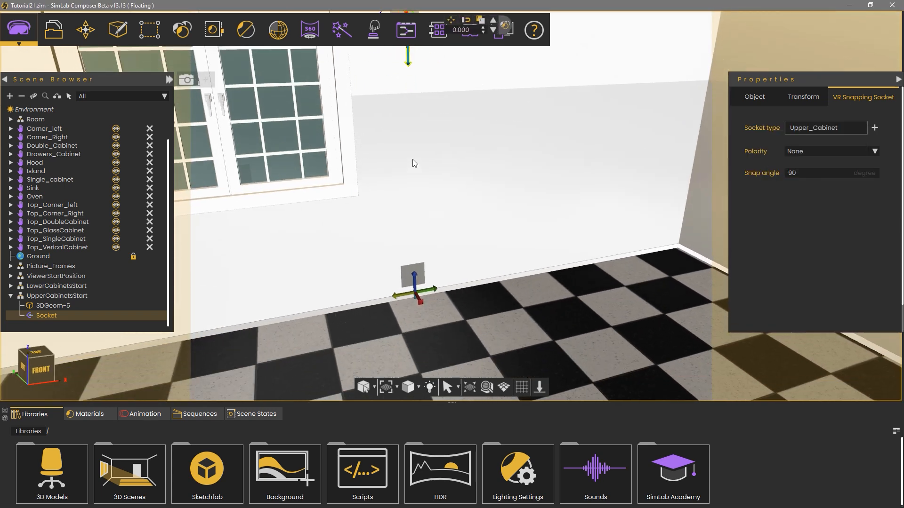
{"action": "key", "text": "F9"}
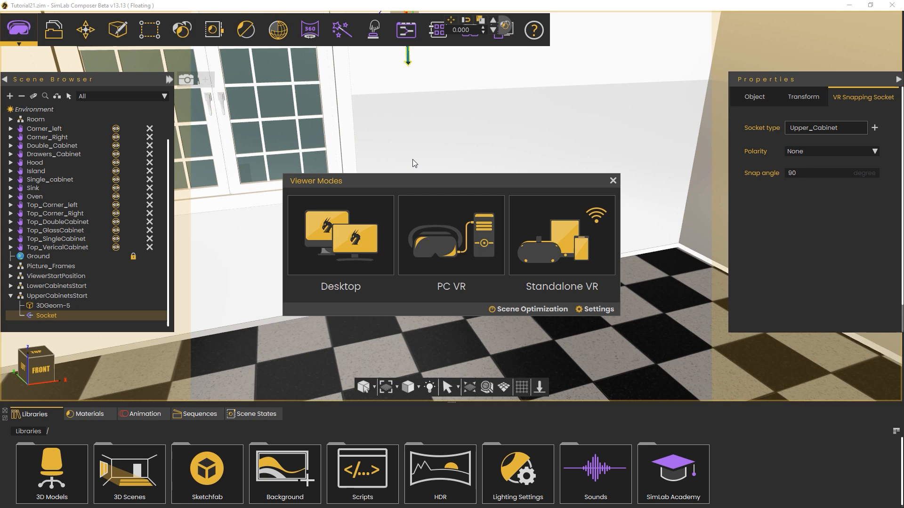
{"action": "left_click", "coordinate": [358, 231]}
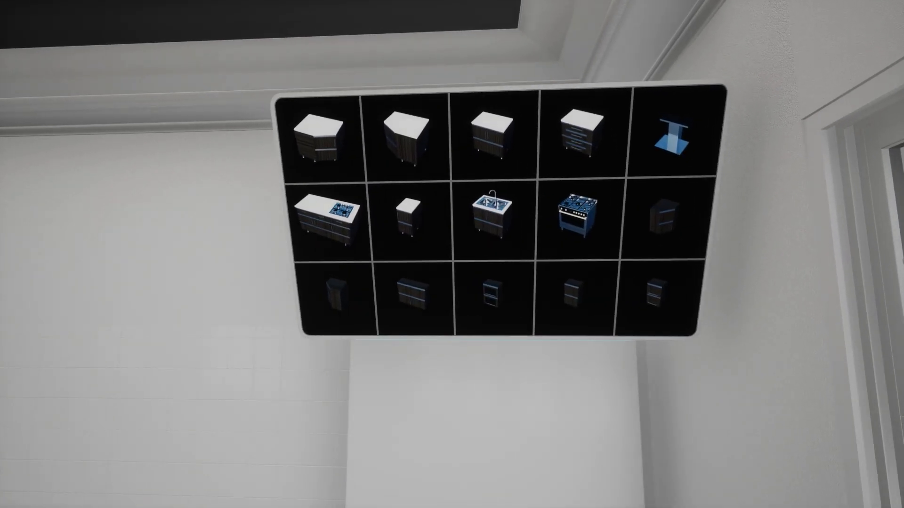
Step: Generate a drawers cabinet and place it at the lower wall start socket, then snap a generated sink unit to its window side
{"action": "left_click", "coordinate": [451, 254]}
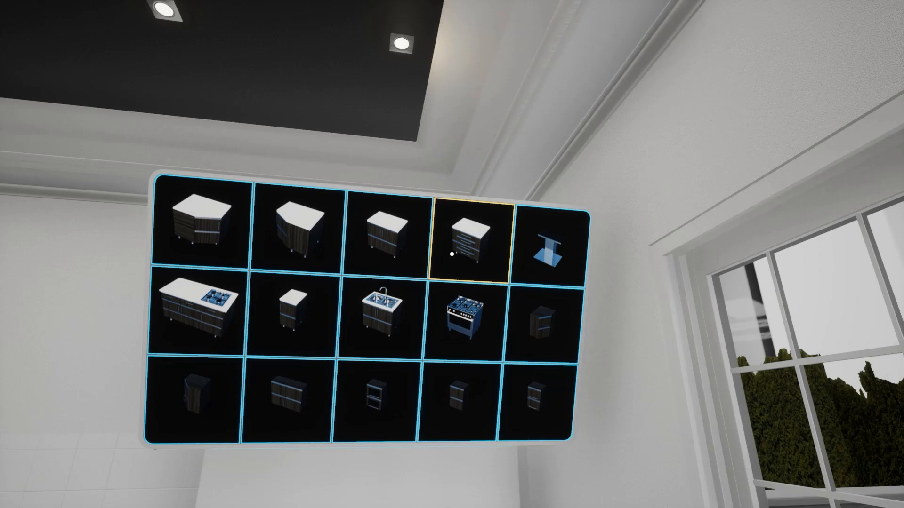
{"action": "left_click", "coordinate": [452, 254]}
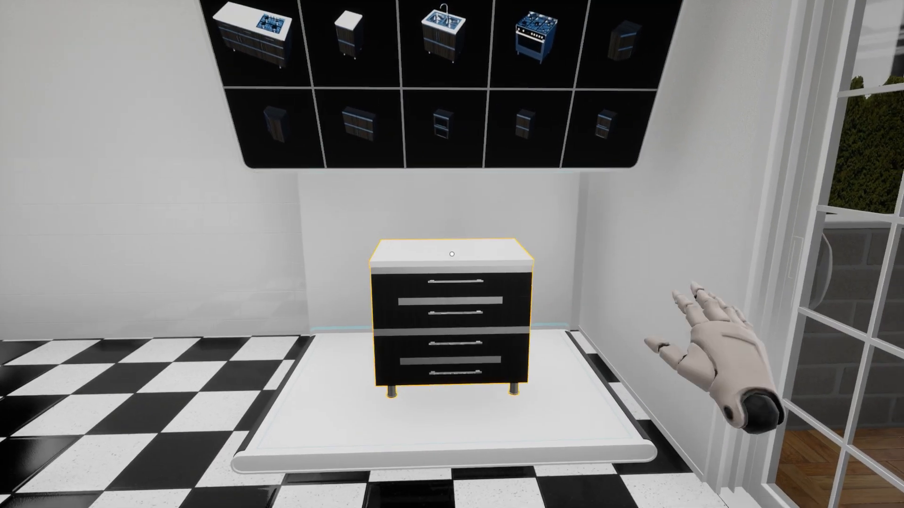
{"action": "left_click", "coordinate": [452, 254]}
{"action": "key", "text": "w"}
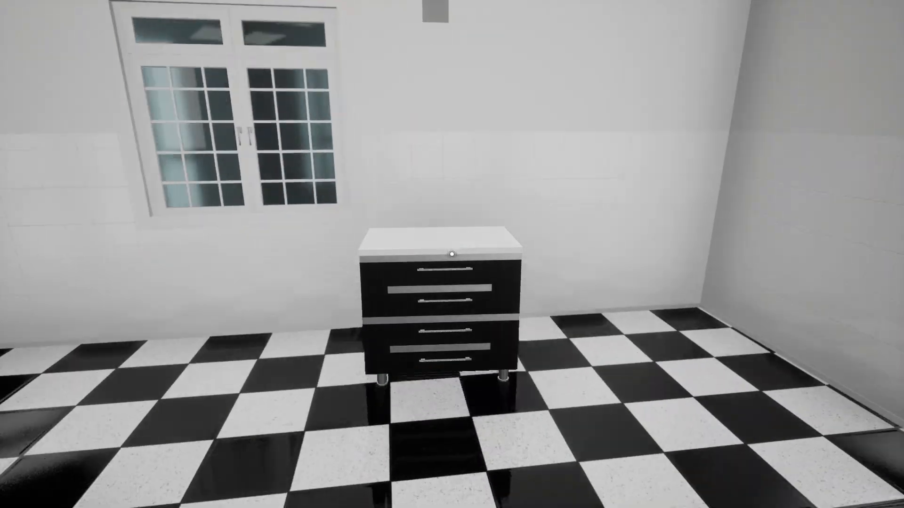
{"action": "left_click", "coordinate": [452, 255]}
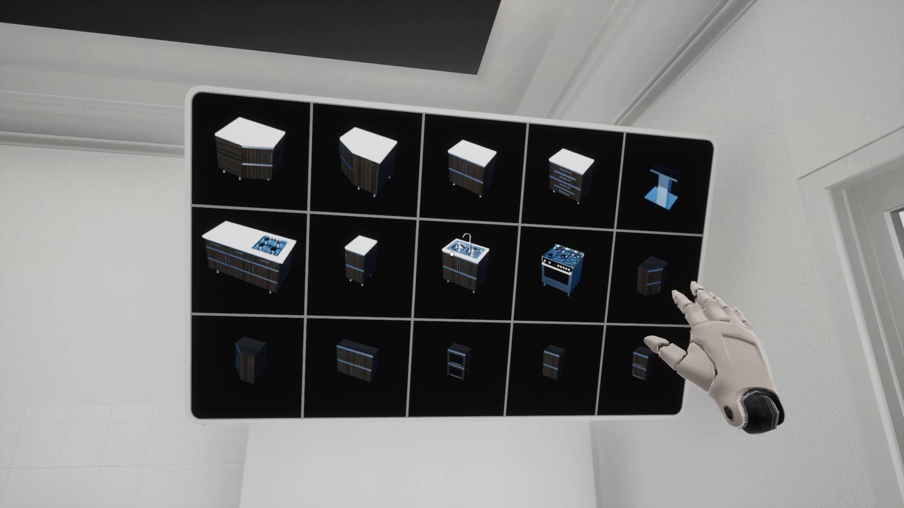
{"action": "left_click", "coordinate": [452, 254]}
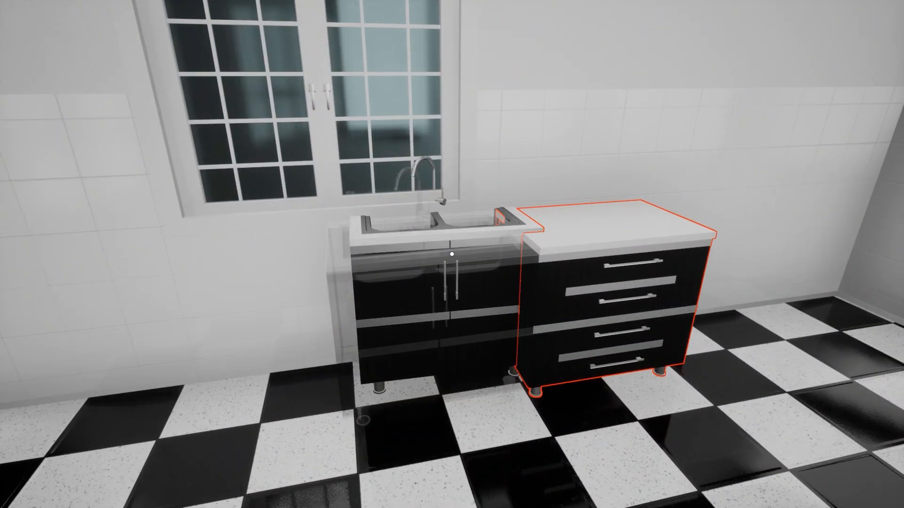
{"action": "left_click", "coordinate": [452, 254]}
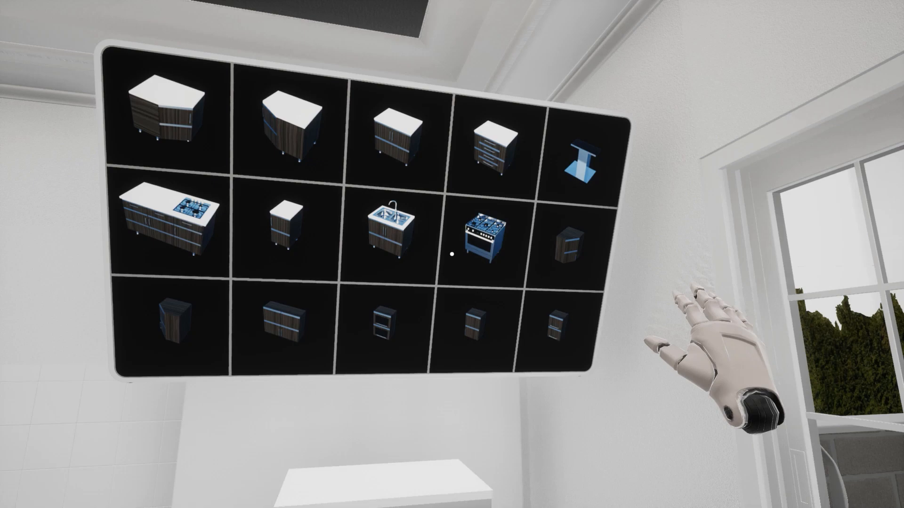
Step: Generate an oven from the device, grab it and carry it toward the assembled row of lower cabinets
{"action": "left_click", "coordinate": [452, 254]}
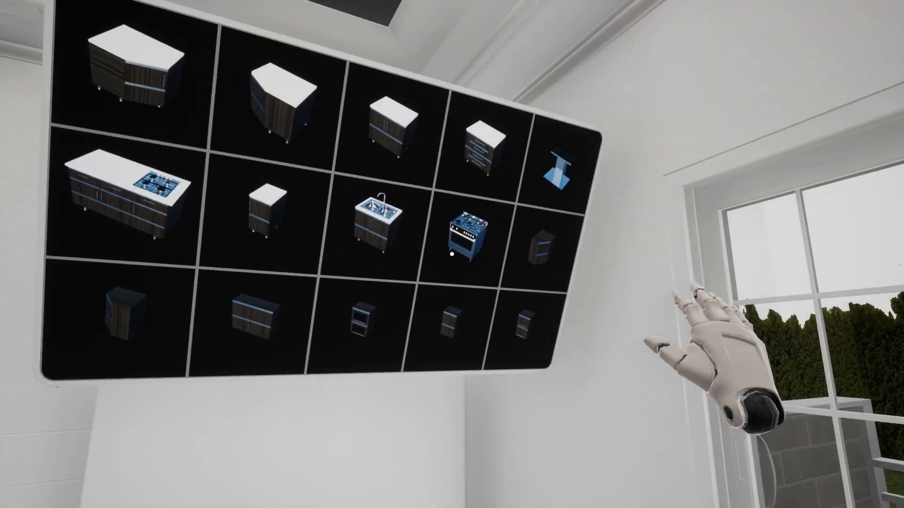
{"action": "left_click", "coordinate": [452, 255]}
{"action": "left_click", "coordinate": [452, 254]}
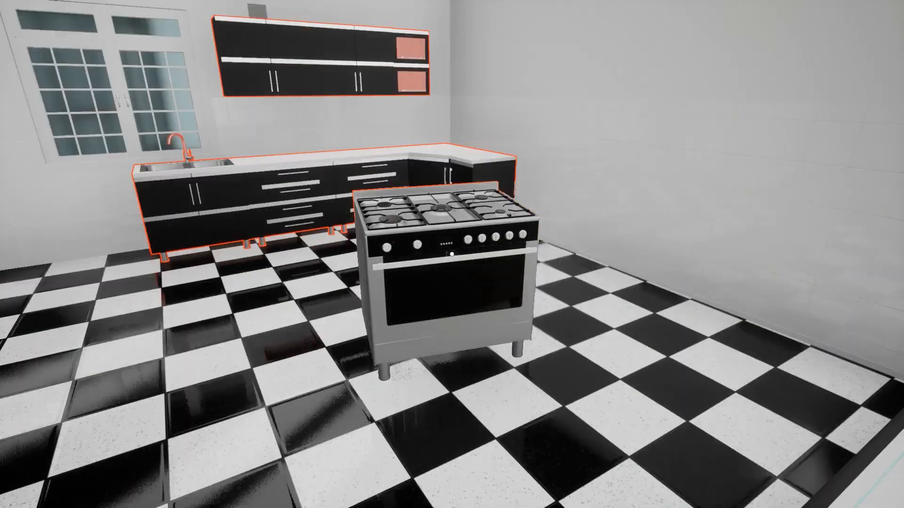